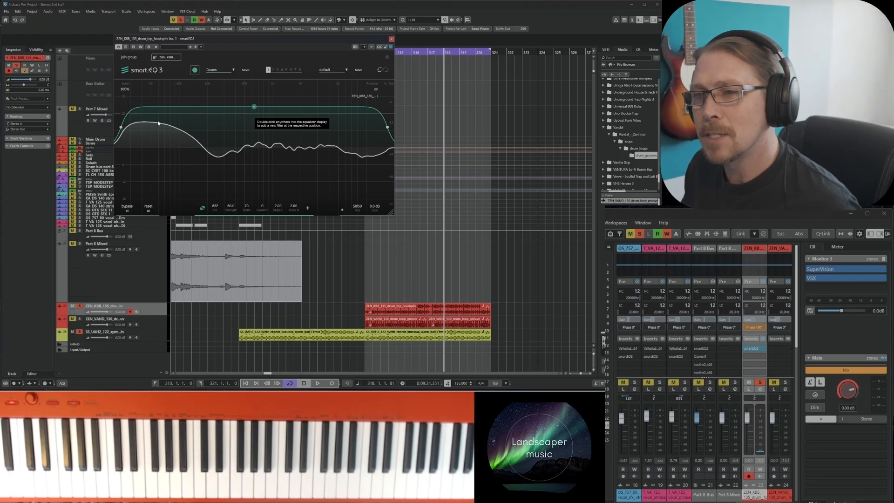
- In the drum top loop's EQ, raise the lower limit of the smart filter's range and add a low-cut filter at about 46 Hz
drag(121, 127, 201, 134)
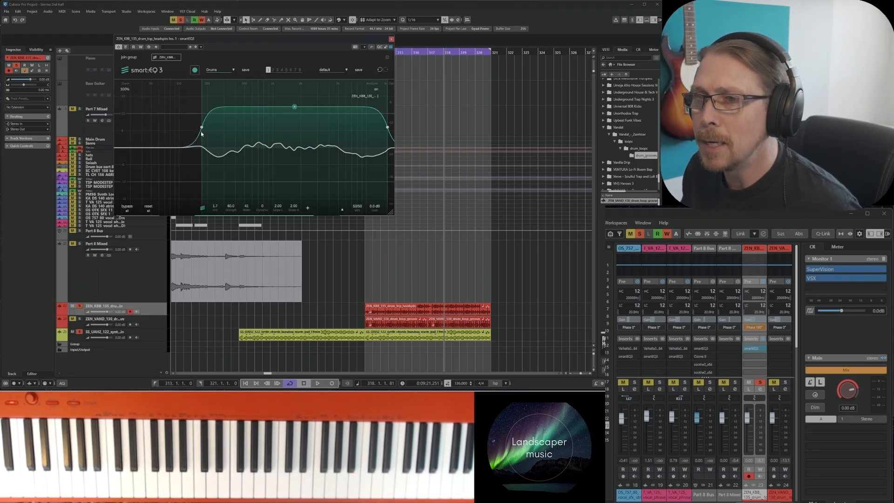
key(space)
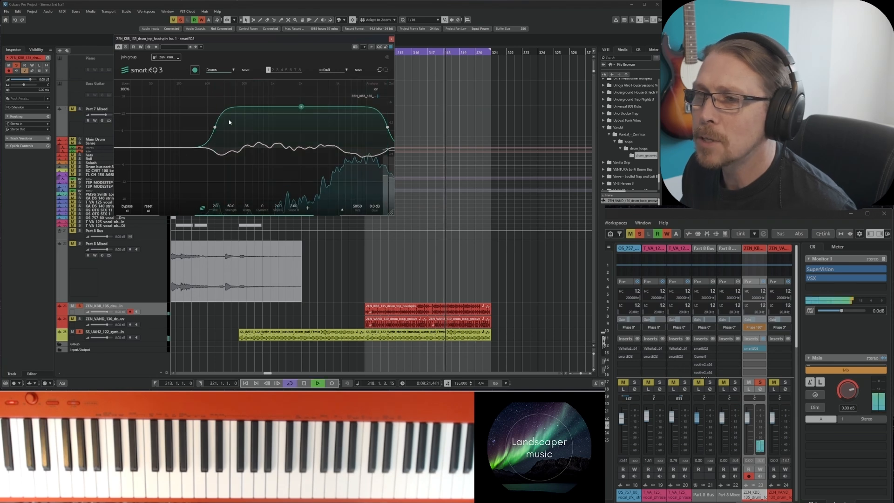
double_click(201, 151)
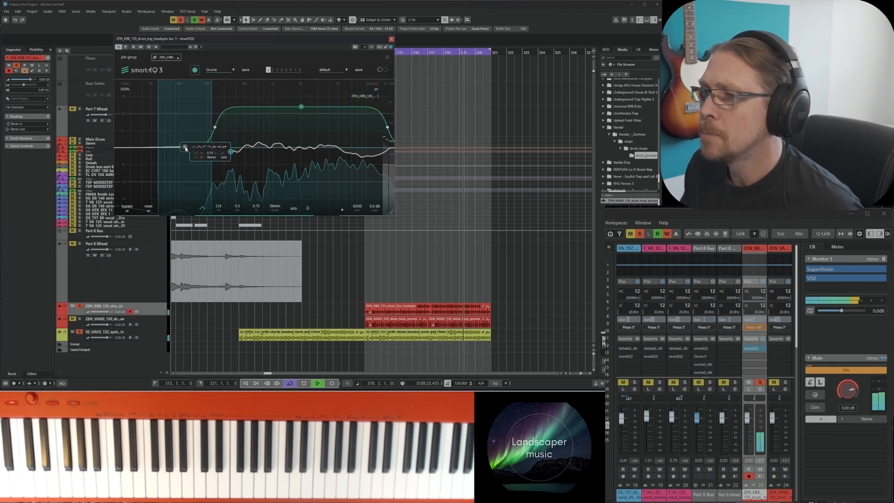
drag(205, 149, 185, 214)
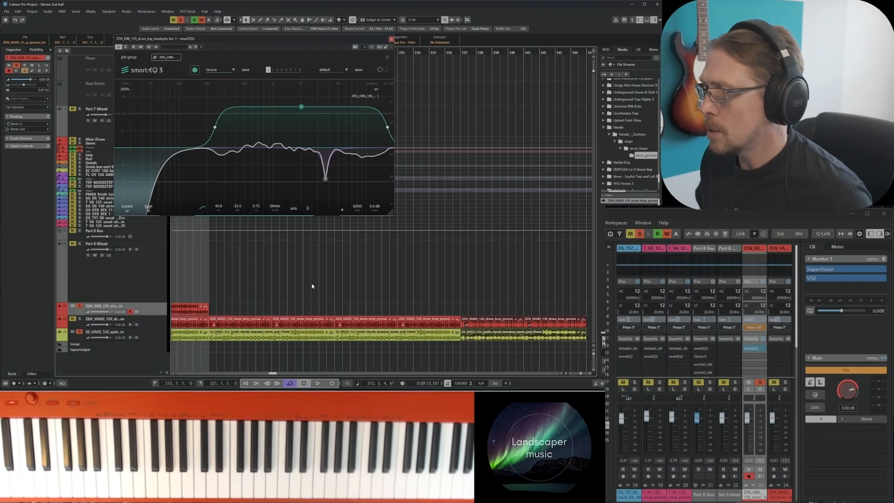
- Repeat the drum top loop, make the groove loop start at bar 329, and extend the cycle range's end to bar 329
click(312, 285)
key(g)
key(g)
key(g)
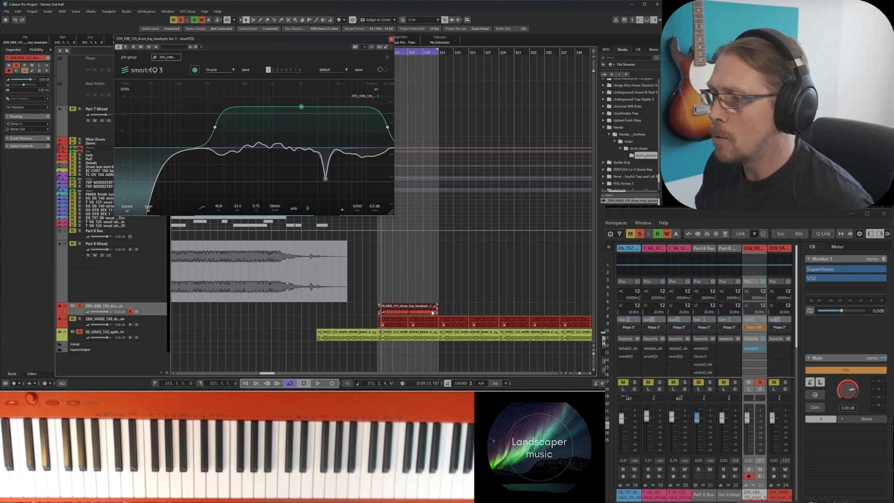
drag(324, 320, 330, 323)
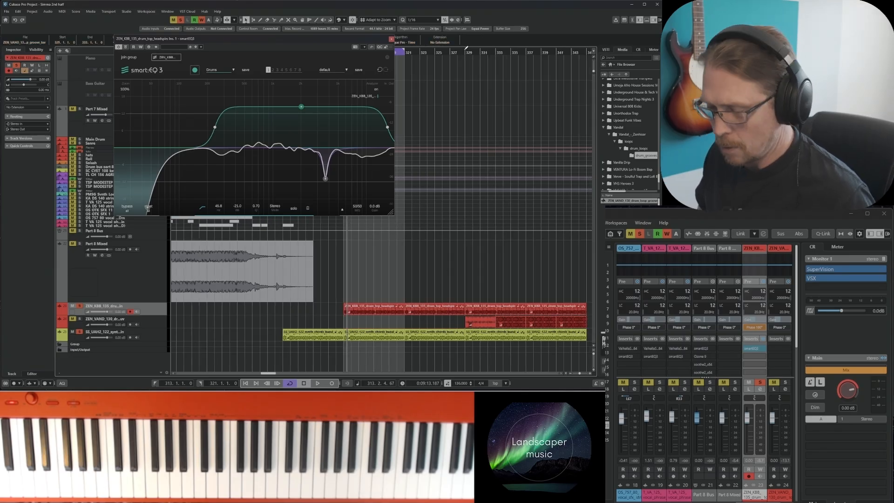
alt+click(465, 54)
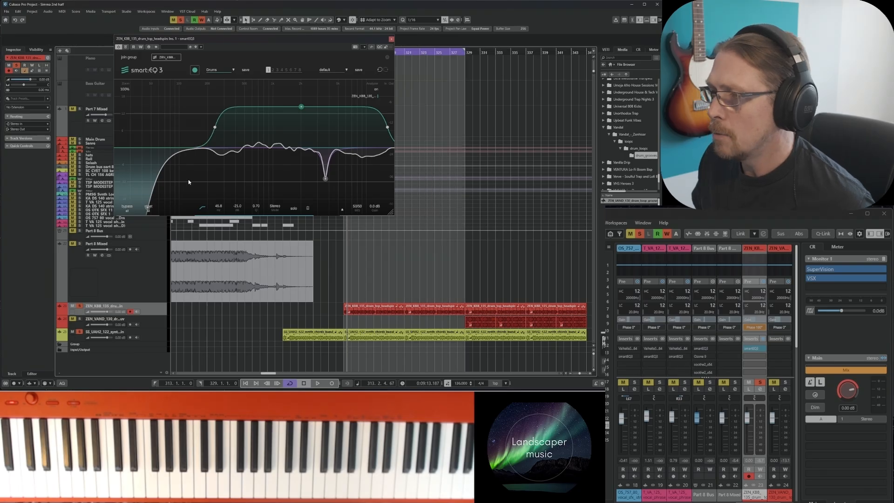
- Record automation of the top loop's low-cut filter, starting at a high frequency and sweeping down to about 160 Hz during playback
click(149, 47)
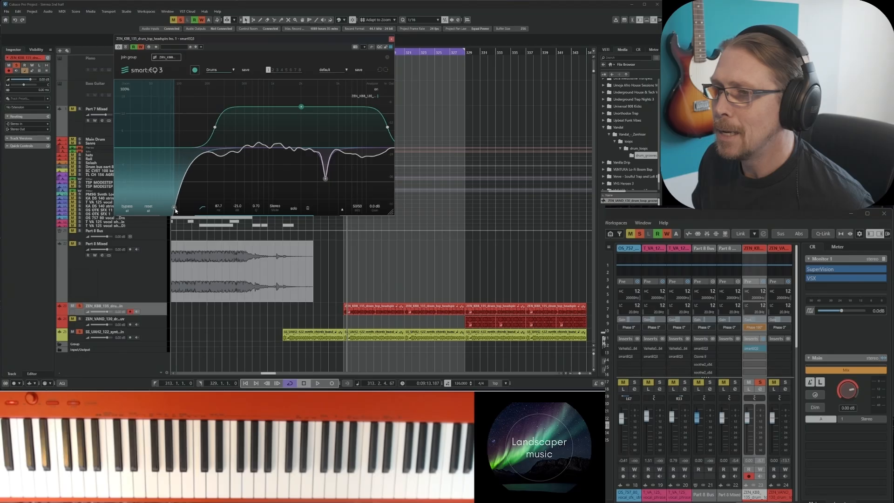
drag(188, 209, 269, 206)
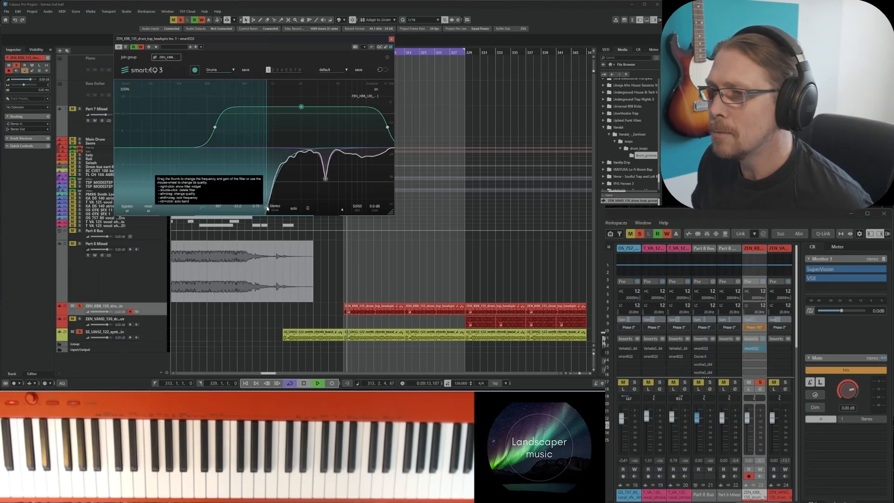
key(space)
click(267, 207)
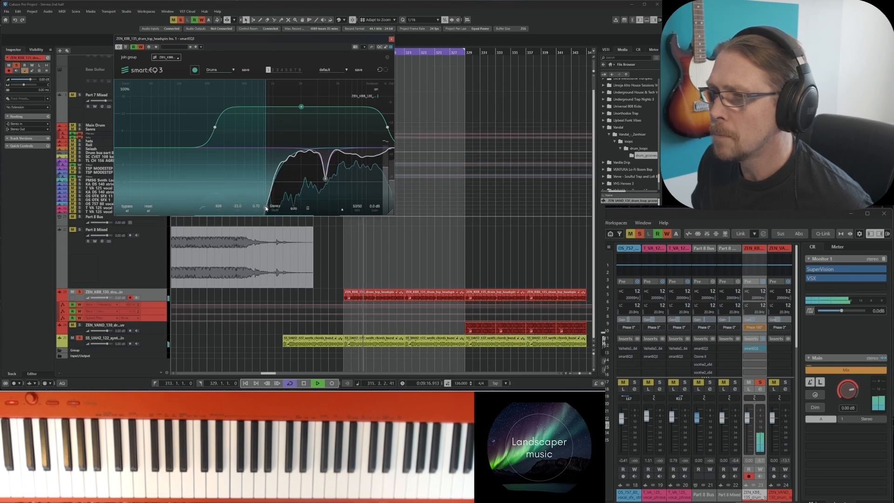
drag(266, 206, 198, 199)
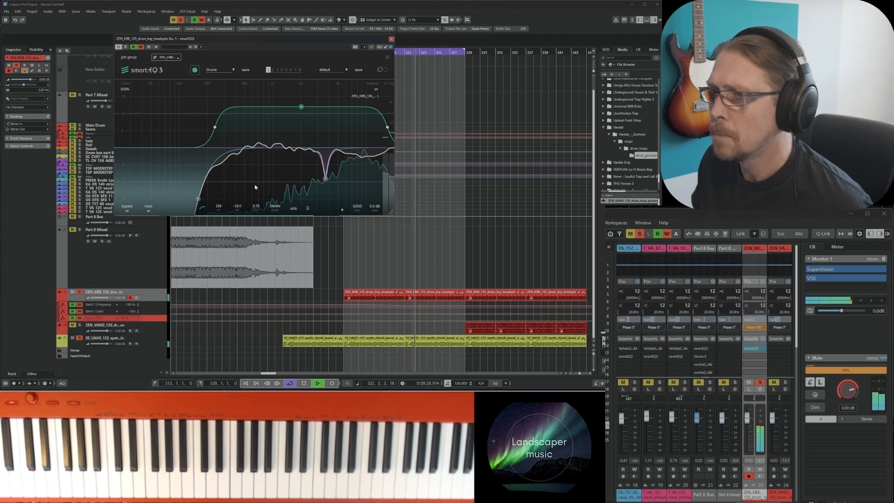
key(space)
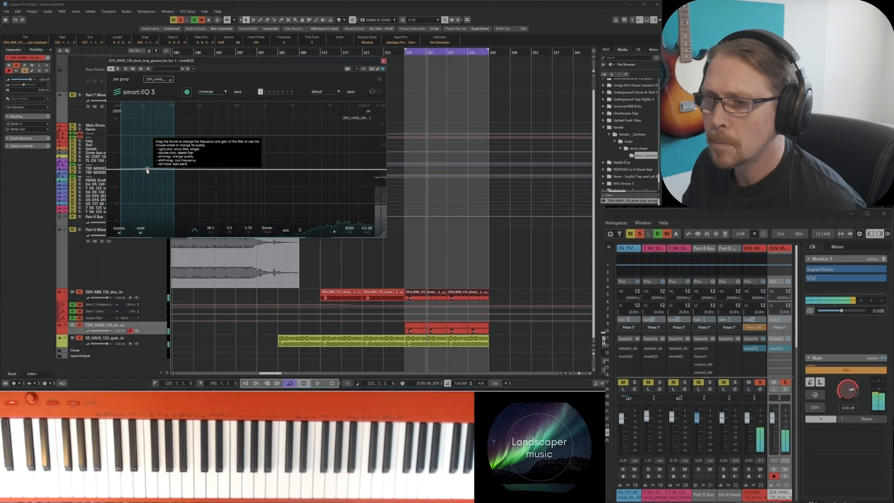
- Open the smart:EQ 3 insert on the synth chords track and play the loop
click(153, 340)
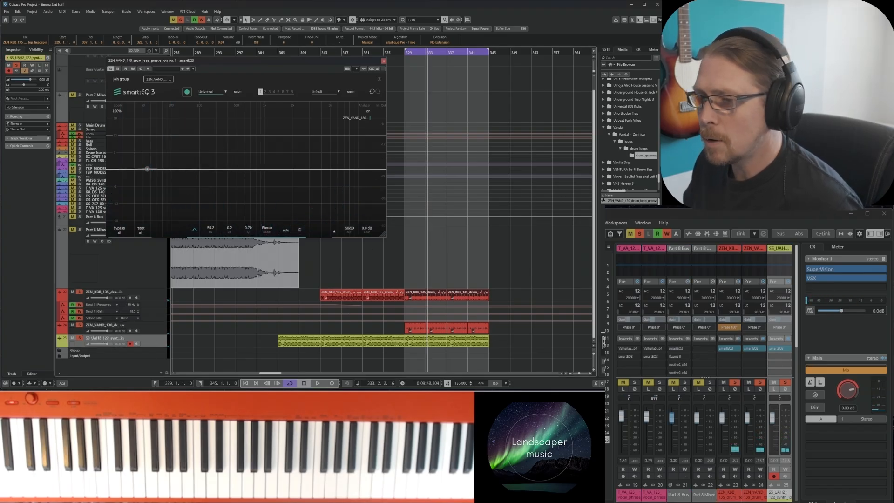
click(780, 350)
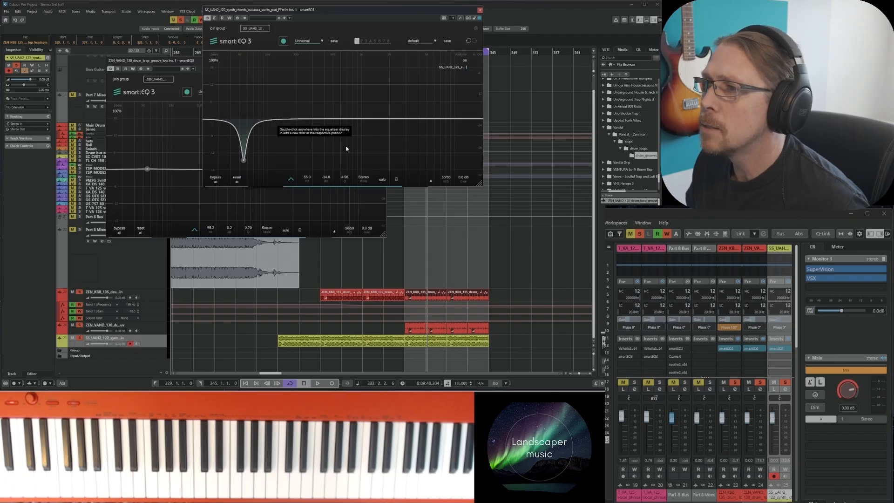
key(space)
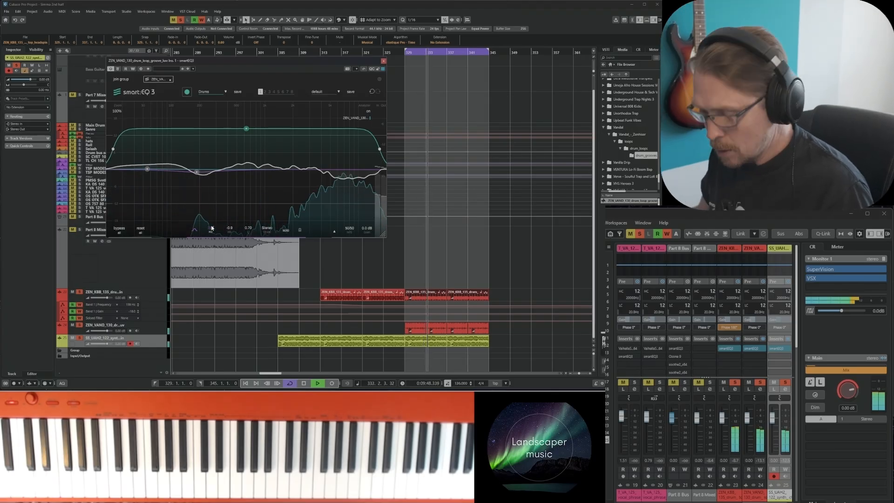
- In the groove loop's EQ, set one filter to 120 Hz and add another at 300 Hz with a narrower bandwidth
text(120)
key(Return)
double_click(202, 173)
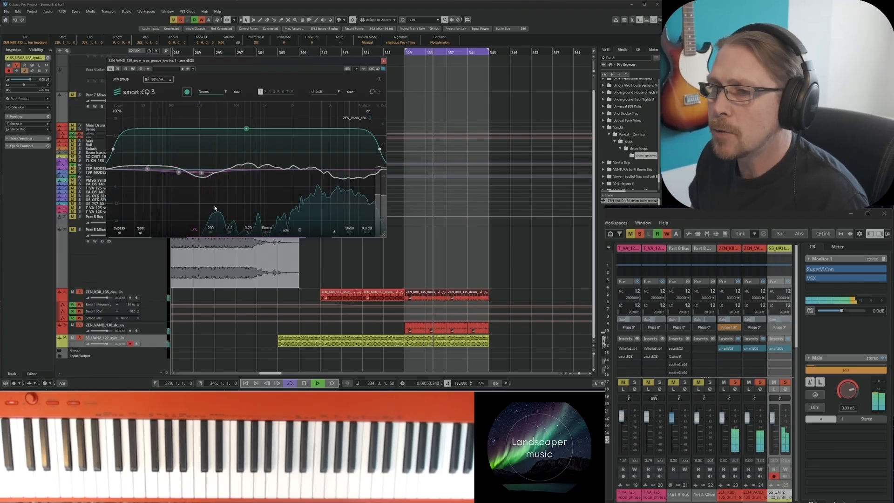
double_click(212, 228)
text(300)
key(Return)
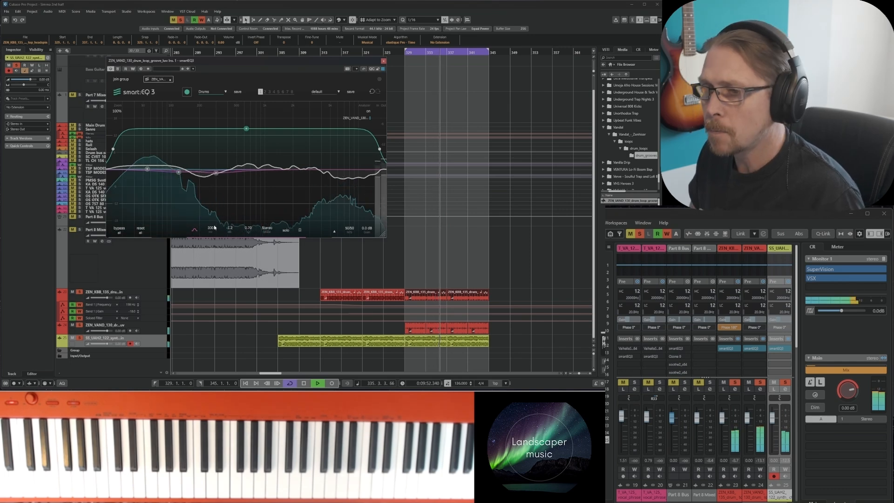
scroll(217, 173, up, 6)
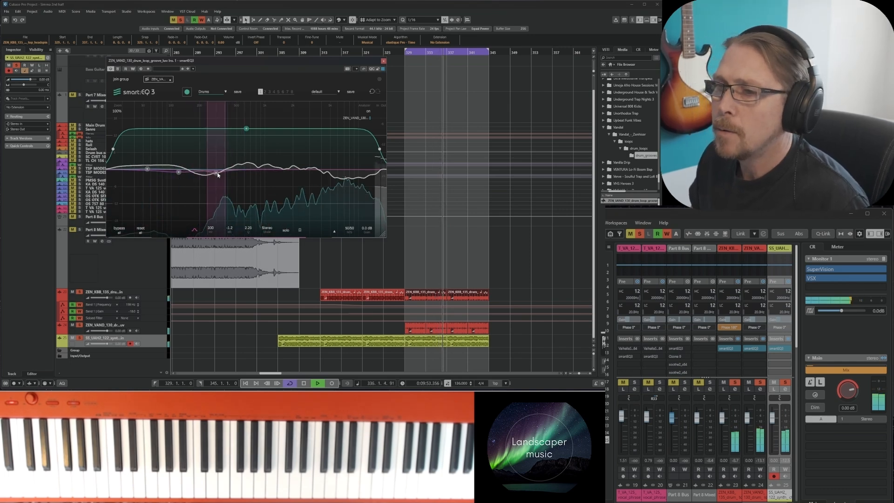
- Lower the gain of the groove loop's 120 Hz and 300 Hz EQ filters to form deep, narrow cuts
click(180, 172)
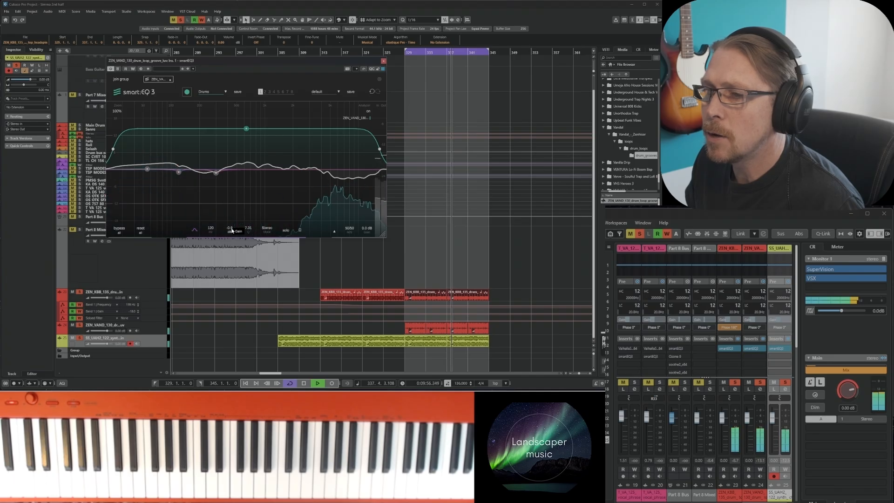
scroll(231, 230, down, 10)
scroll(231, 230, down, 7)
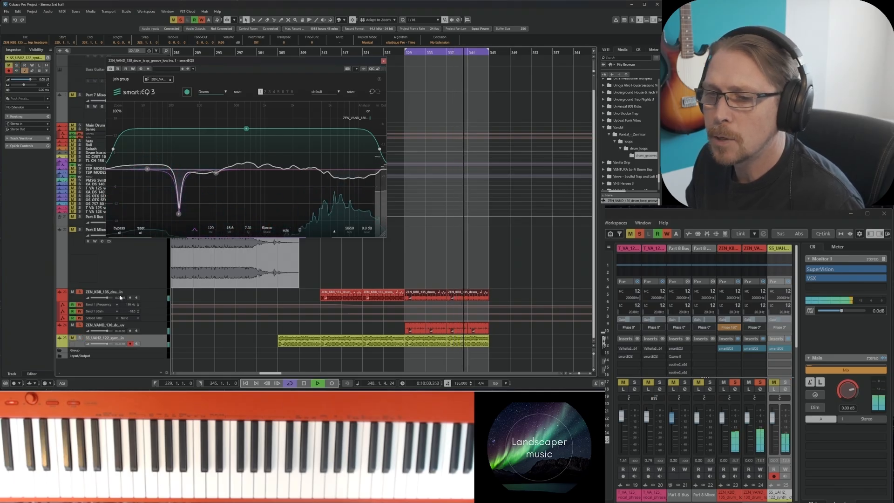
click(217, 173)
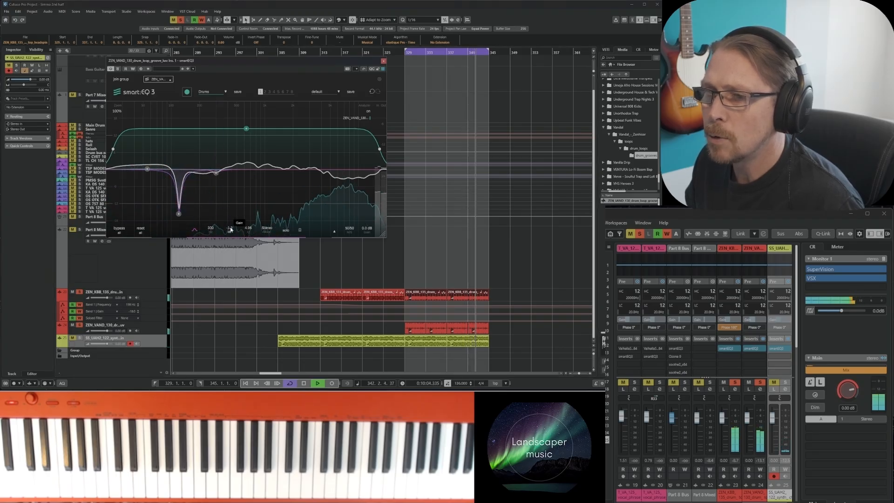
scroll(230, 229, down, 5)
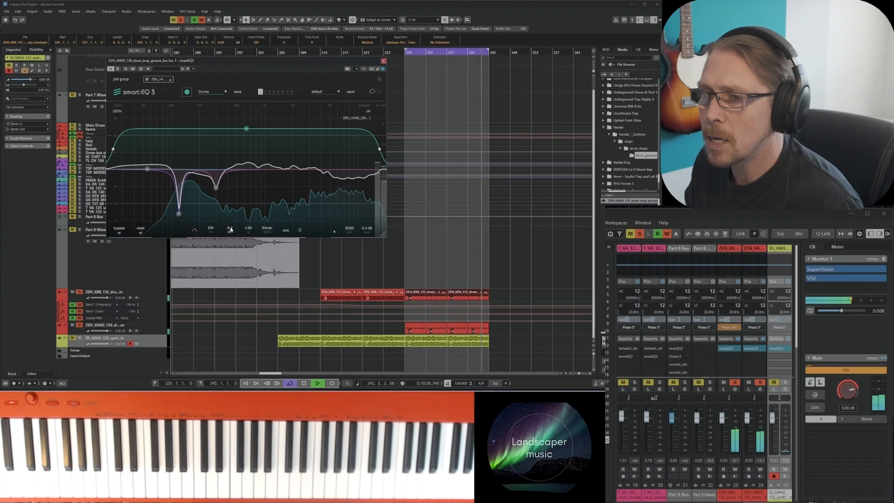
scroll(231, 229, down, 2)
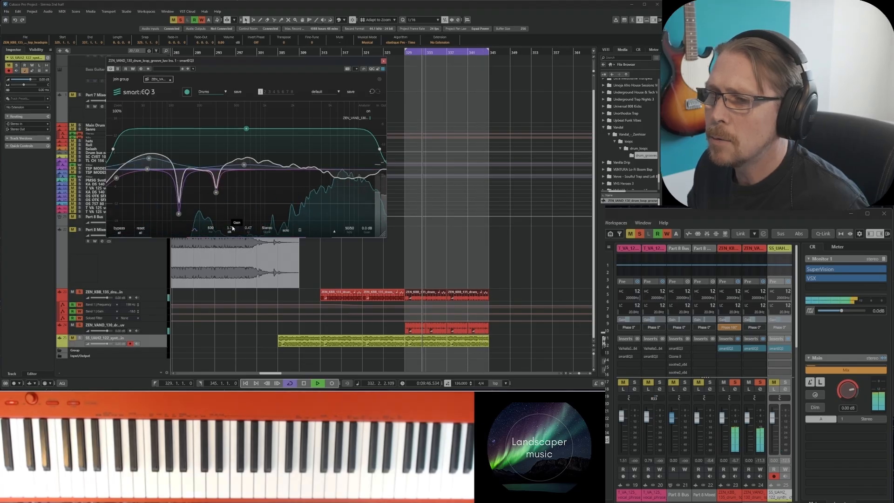
- Lower the gain of the groove loop's broad EQ filter near 600 Hz to a slight cut
scroll(232, 228, down, 3)
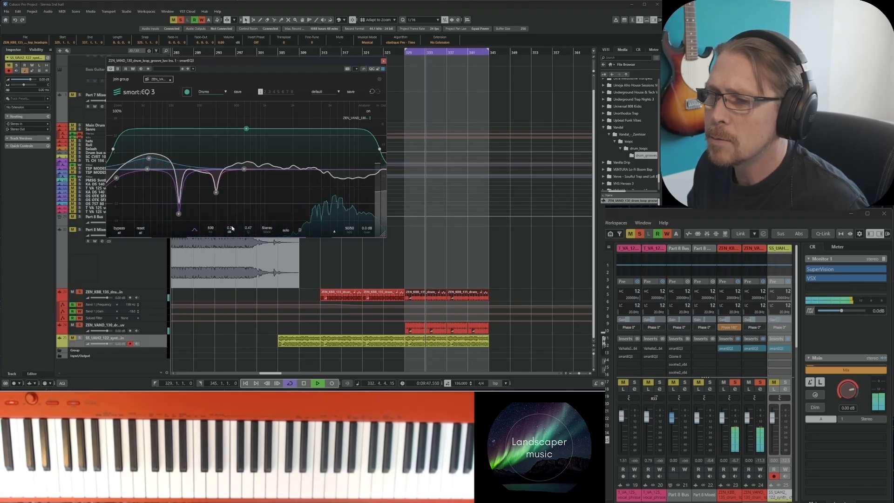
scroll(232, 229, down, 2)
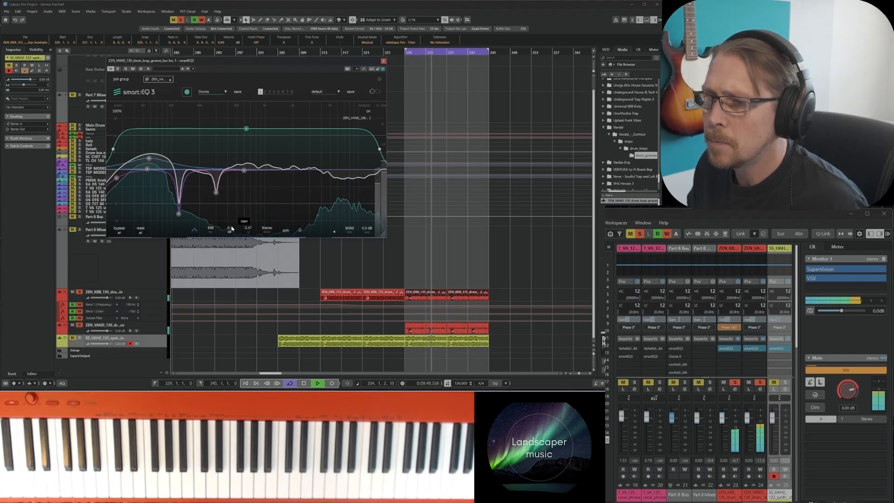
scroll(232, 229, down, 2)
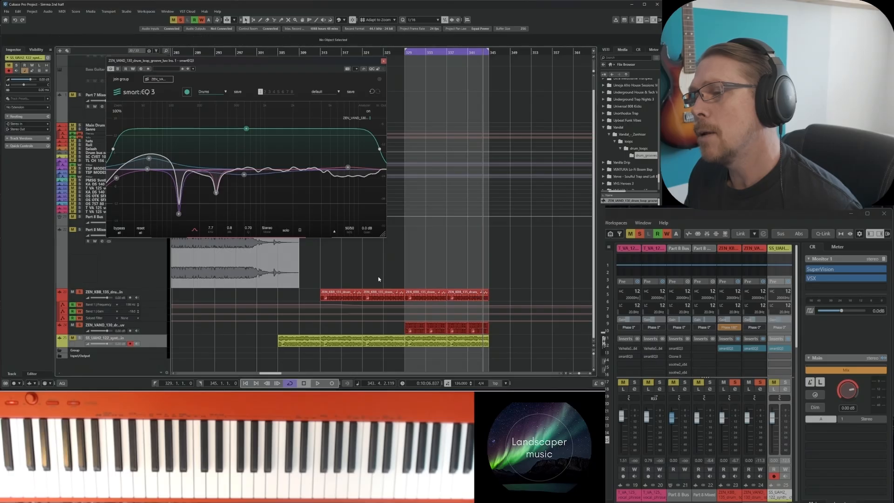
- Select both ZEN drum loop tracks and add a stereo group track for them named Drums Bus 9
click(154, 320)
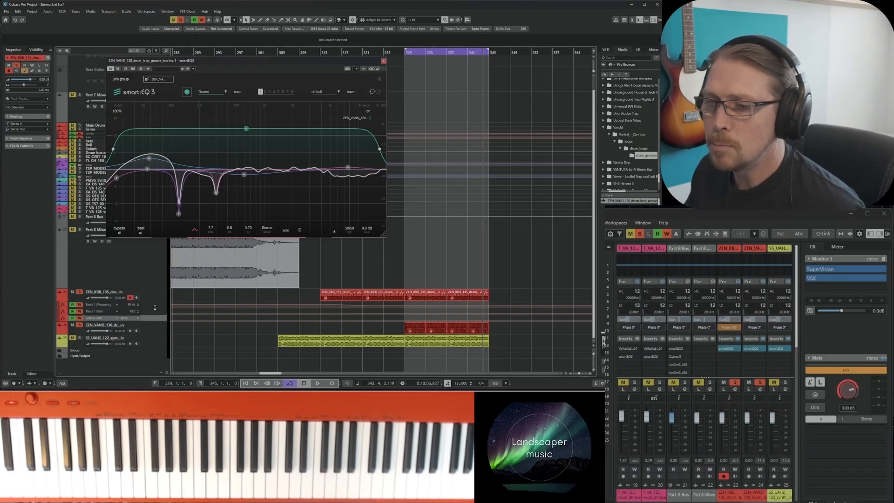
drag(153, 314, 151, 308)
right_click(159, 308)
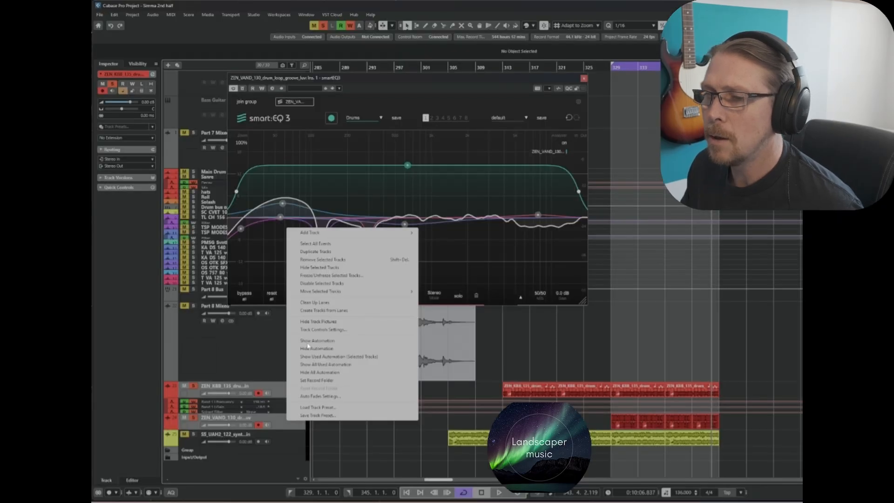
mouse_move(351, 232)
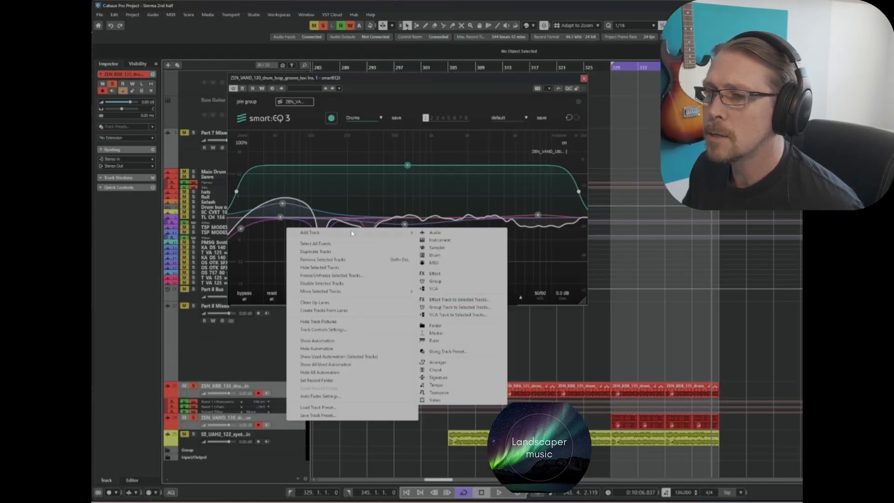
click(442, 308)
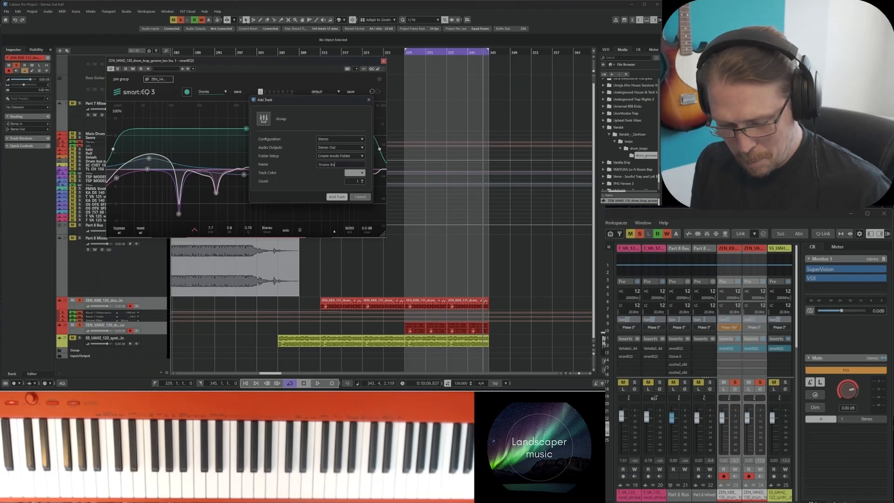
key(Return)
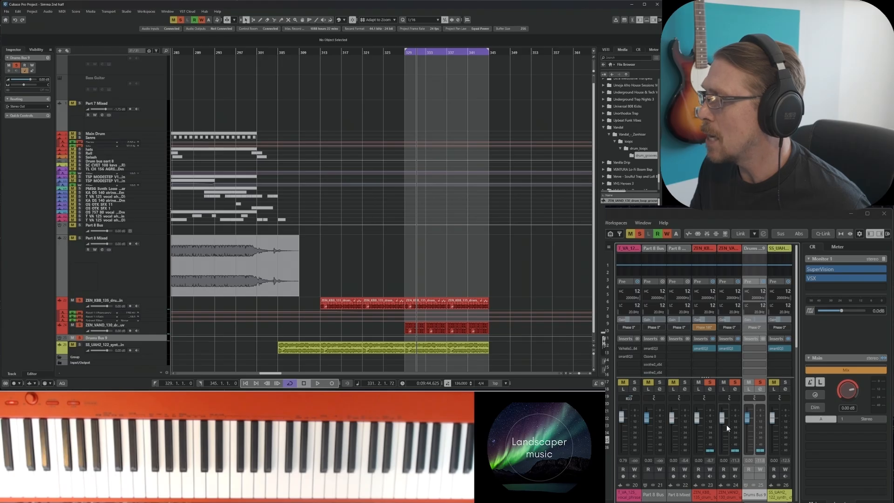
- Start playback and insert sonible's smart:EQ 3 in the first insert slot of Drums Bus 9
key(space)
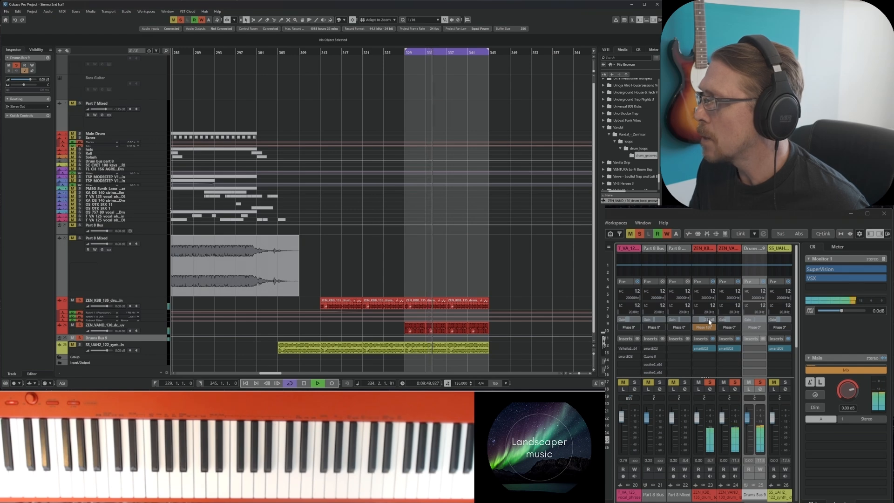
mouse_move(729, 318)
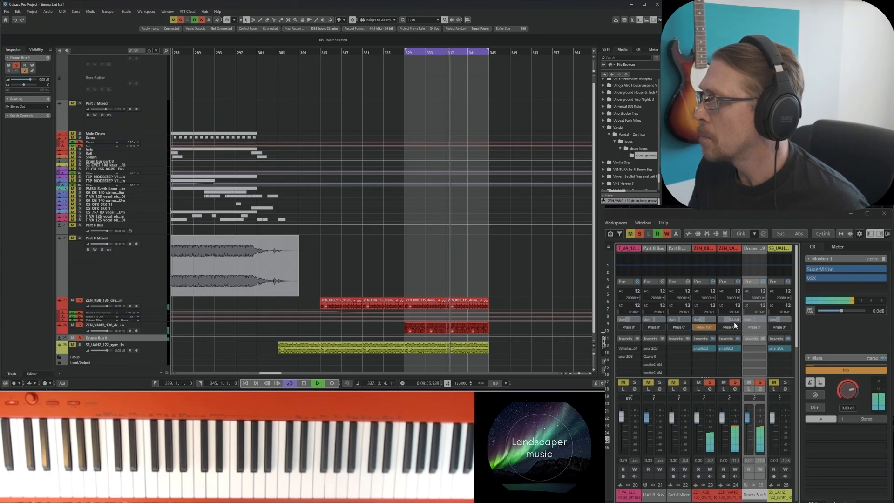
click(761, 348)
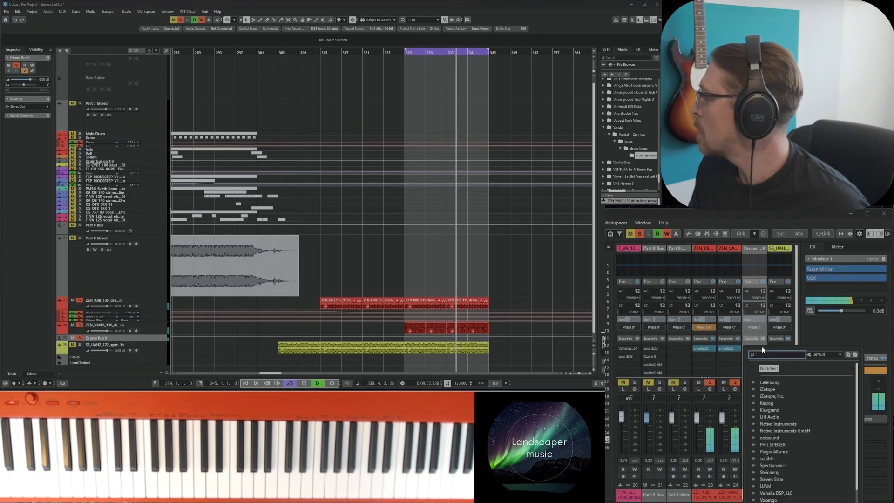
click(753, 458)
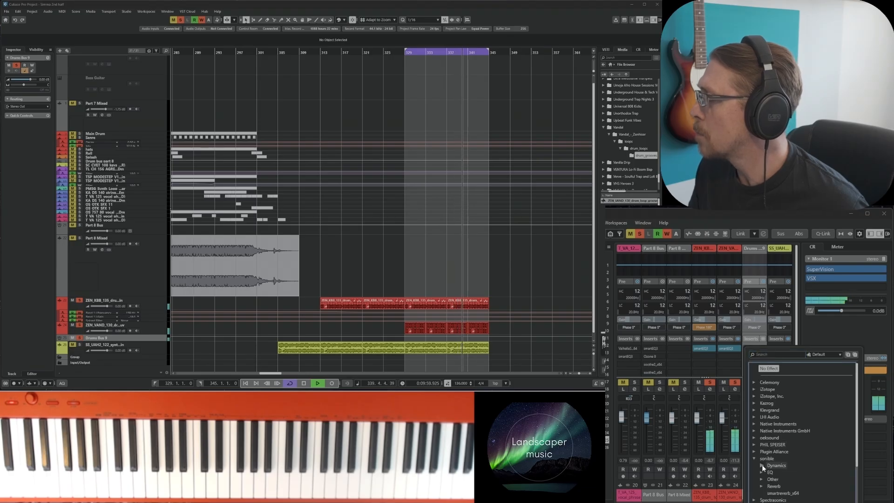
click(784, 479)
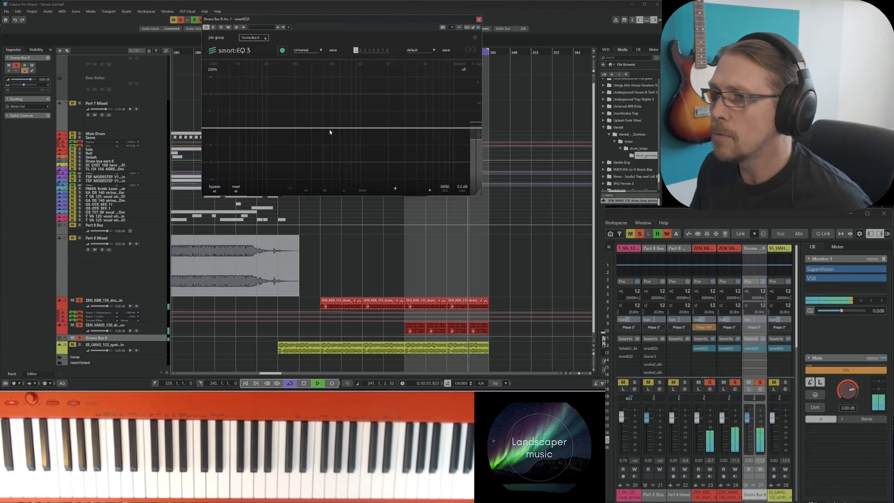
- Turn on the spectrum display in the drum bus EQ and run its automatic learning with the Universal profile
click(463, 70)
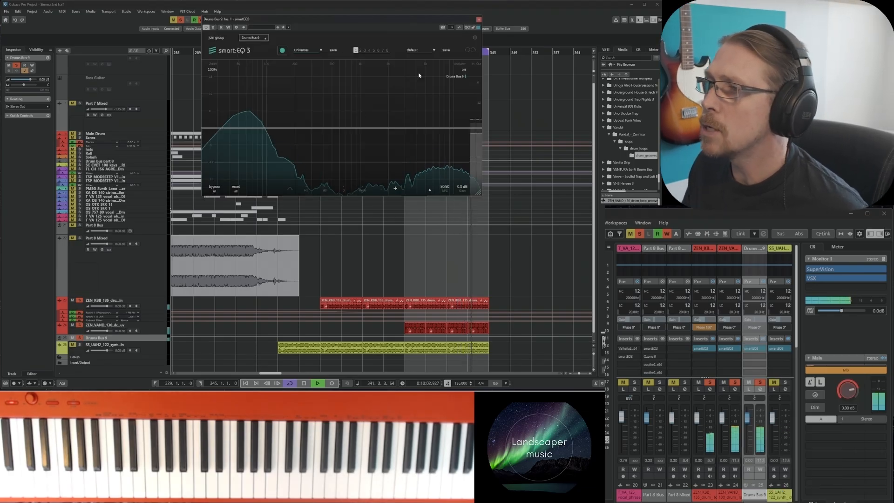
click(304, 52)
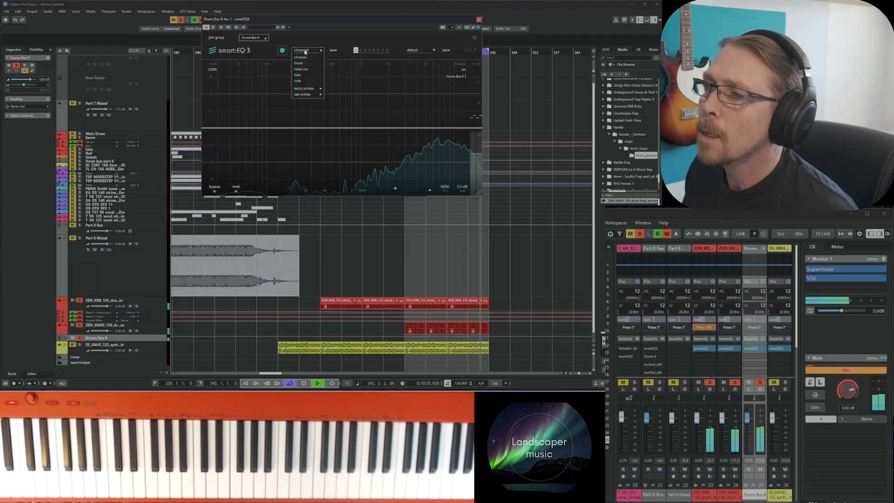
click(304, 52)
click(282, 51)
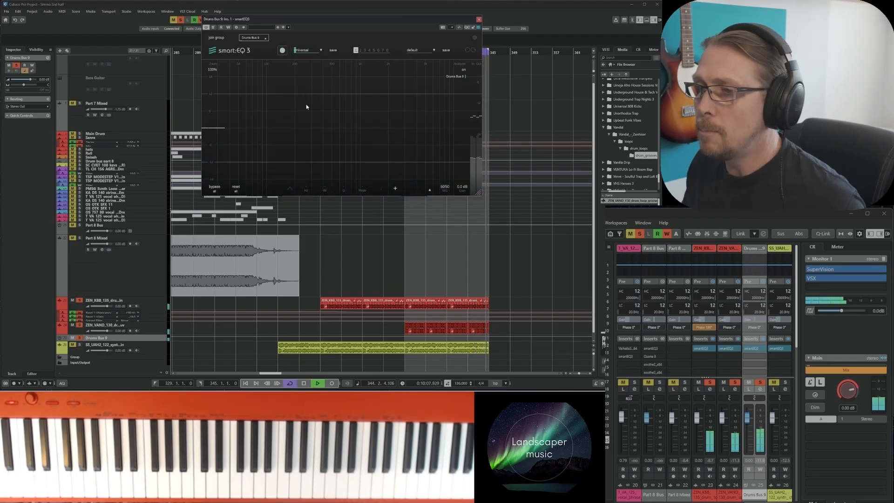
- Add boosting filters to the drum bus EQ at about 5 kHz with 2.2 dB and about 60 Hz with 3.4 dB
click(420, 123)
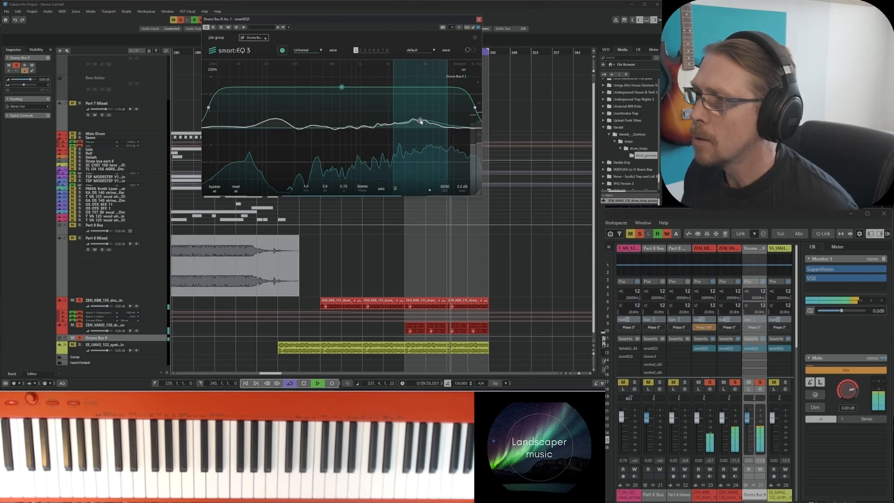
drag(421, 124, 427, 124)
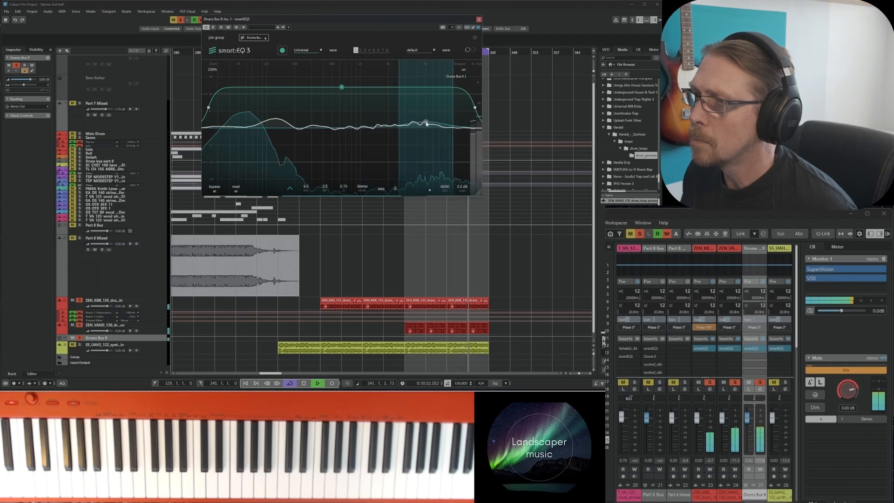
double_click(247, 118)
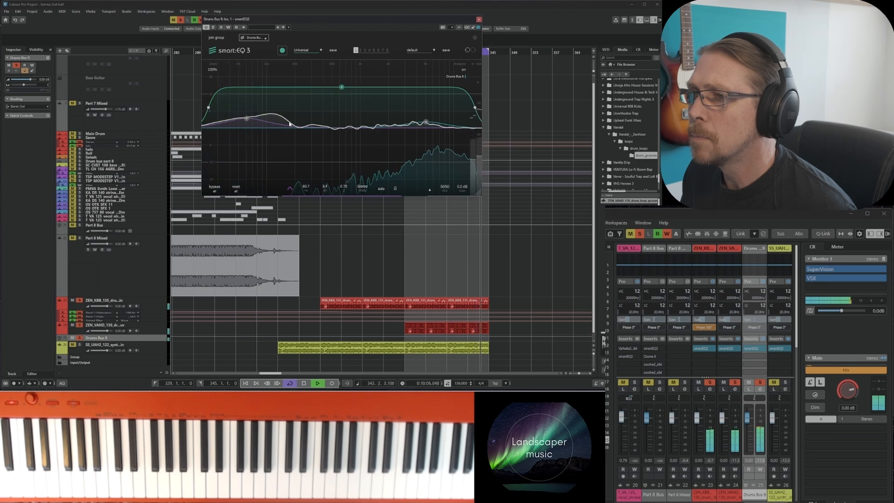
- Add two more filters to the drum bus EQ and set their frequencies to 120 Hz and 300 Hz
double_click(287, 122)
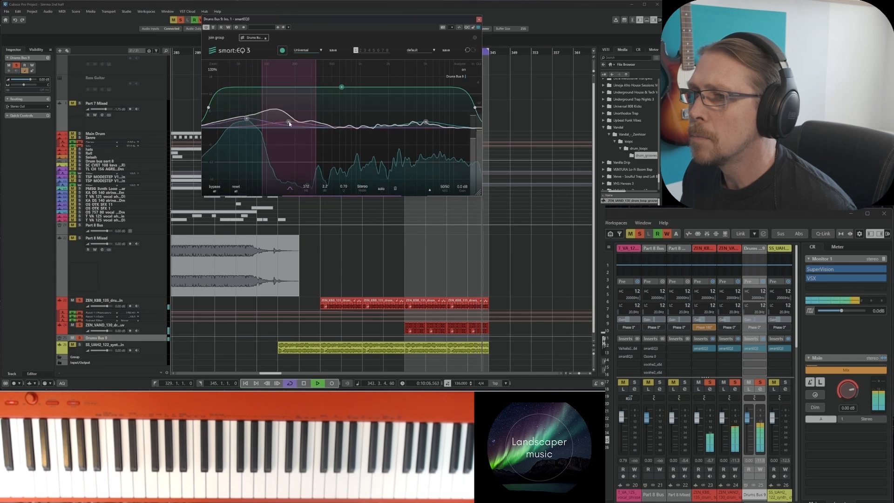
double_click(306, 188)
text(120)
key(Return)
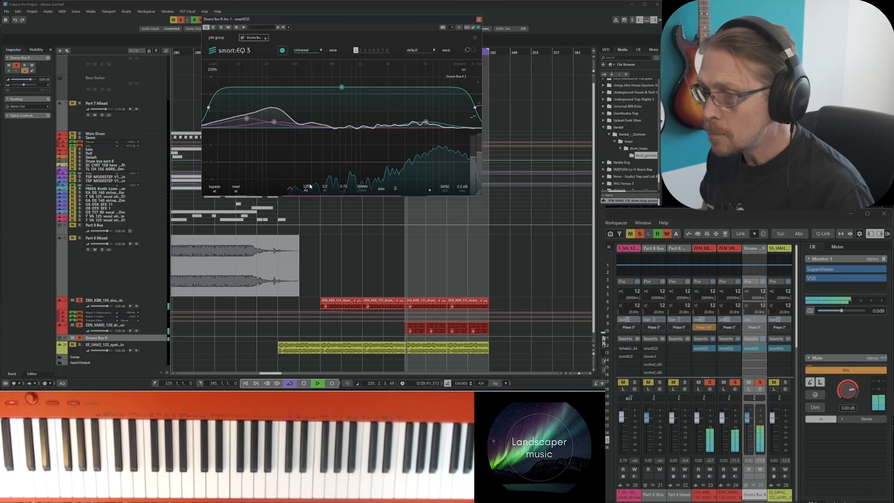
double_click(296, 122)
double_click(307, 186)
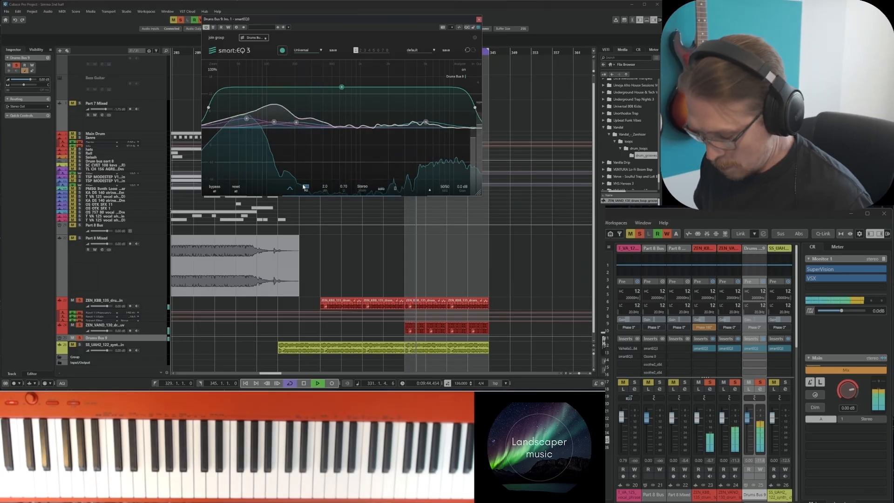
text(300)
key(Return)
- Narrow the drum bus EQ's 120 Hz and 300 Hz filters and lower their gains to about -8.4 dB and -1.8 dB
scroll(312, 122, up, 5)
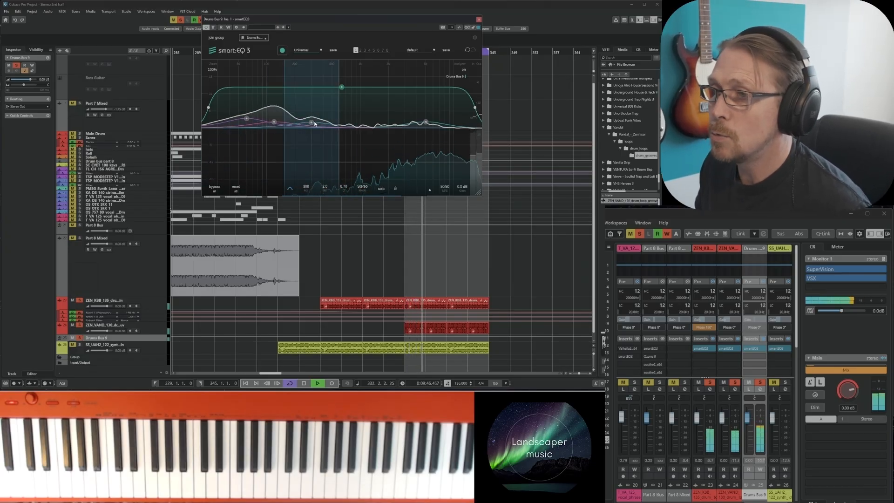
scroll(274, 123, up, 10)
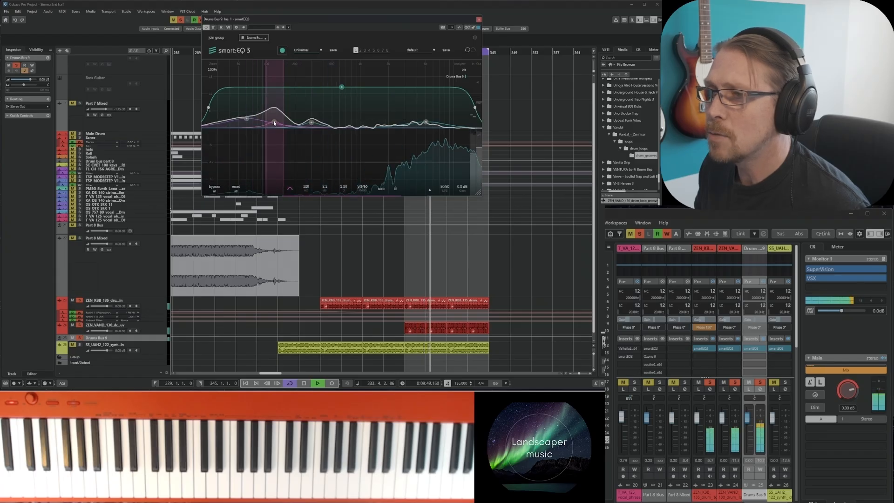
scroll(323, 187, down, 3)
scroll(323, 187, down, 10)
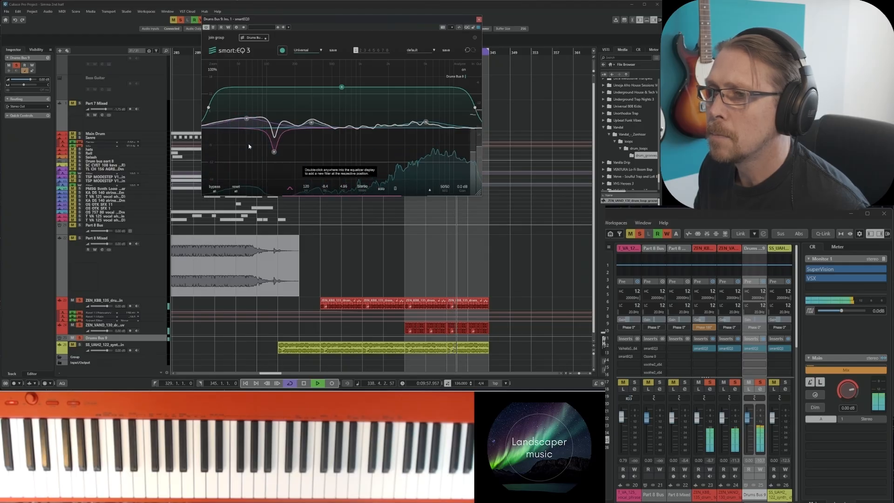
click(311, 123)
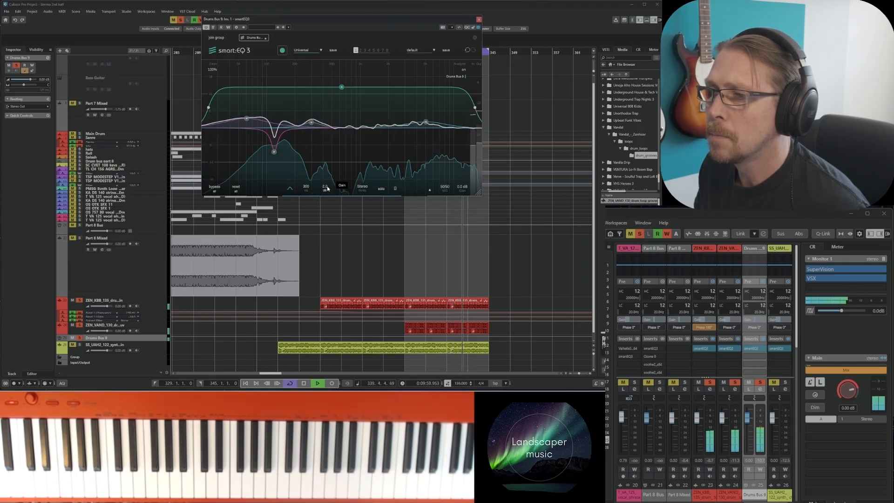
scroll(324, 188, down, 3)
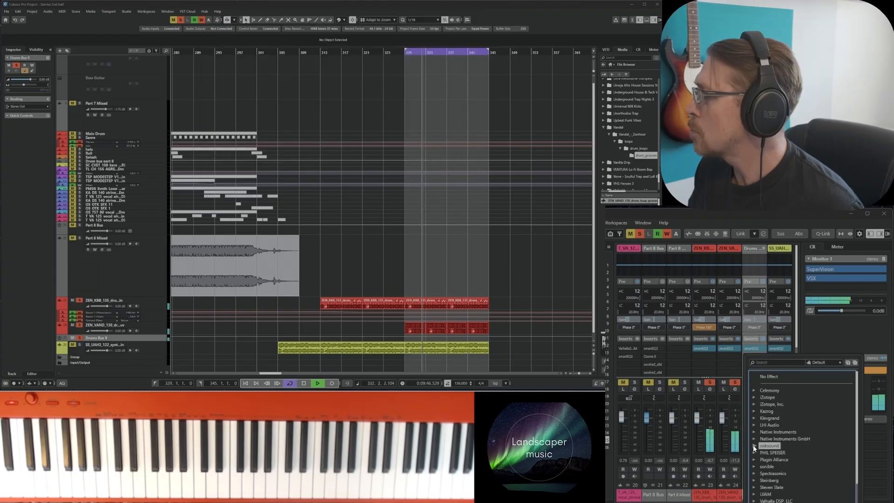
- Insert soothe2 in the second slot of Drums Bus 9 and load its low-mids control preset from the Drums category
click(772, 453)
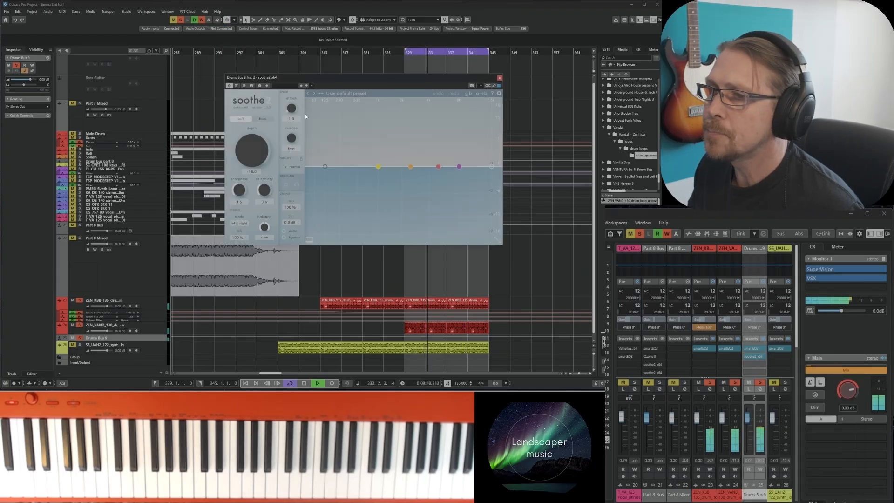
click(364, 94)
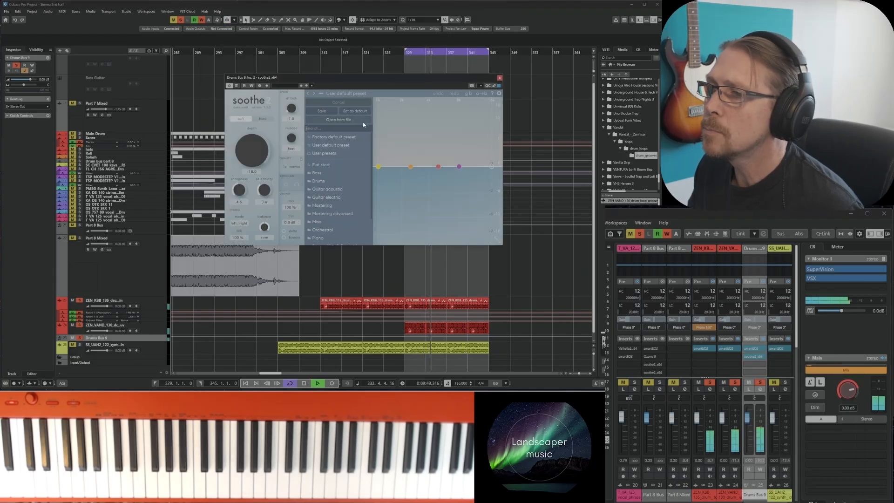
click(326, 181)
click(403, 208)
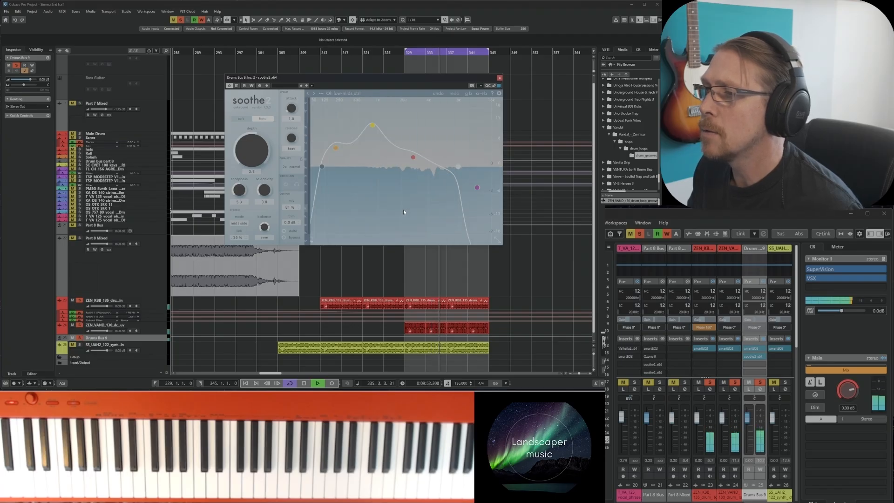
- Move soothe2's high-cut band up towards the end of the frequency range and adjust the depth
drag(459, 164, 485, 167)
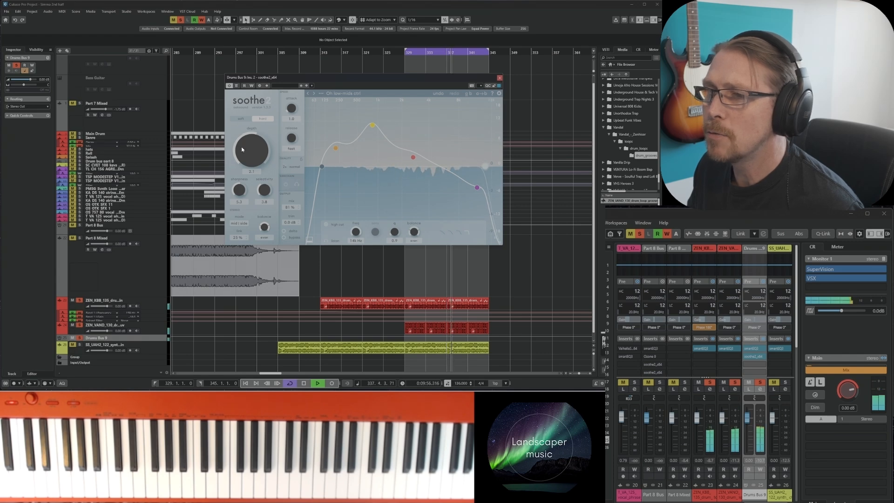
mouse_move(242, 148)
mouse_down()
mouse_move(264, 160)
mouse_move(248, 150)
mouse_up()
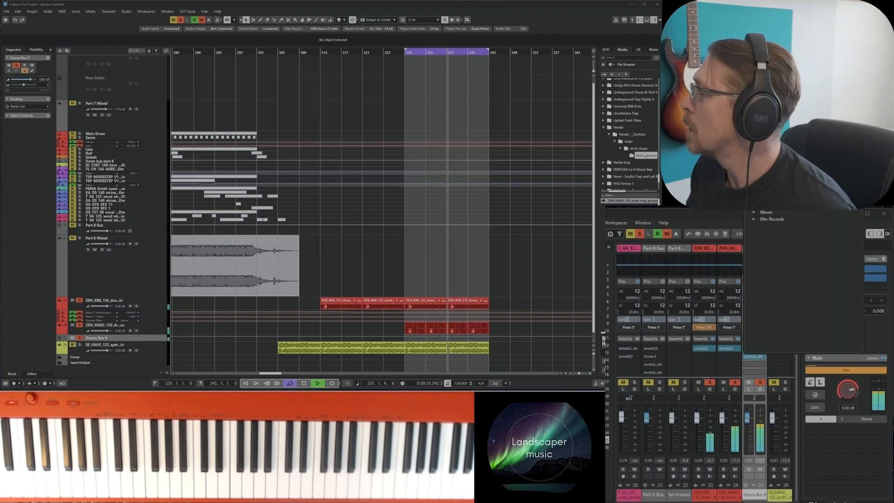
- Insert LTL Silver Bullet mk2 in the third insert slot of Drums Bus 9
click(754, 317)
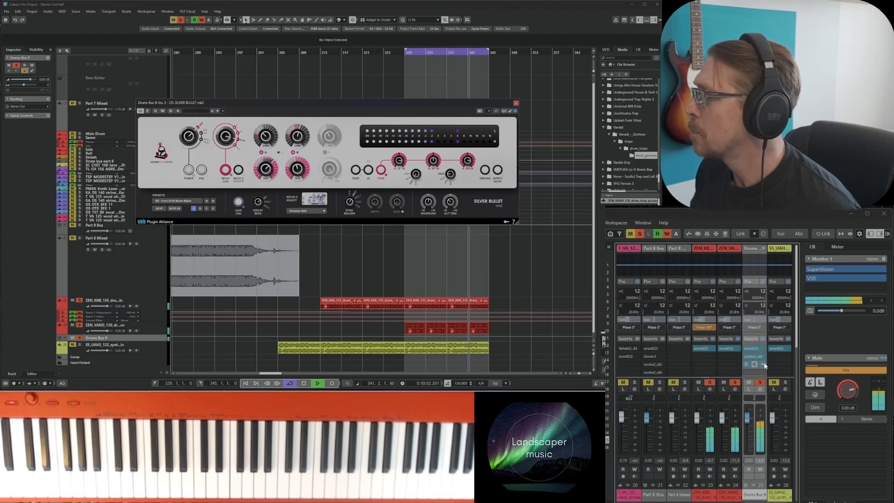
- Reopen the drum bus EQ, add a gentle boosting filter at about 3.3 kHz, and close the EQ
click(753, 348)
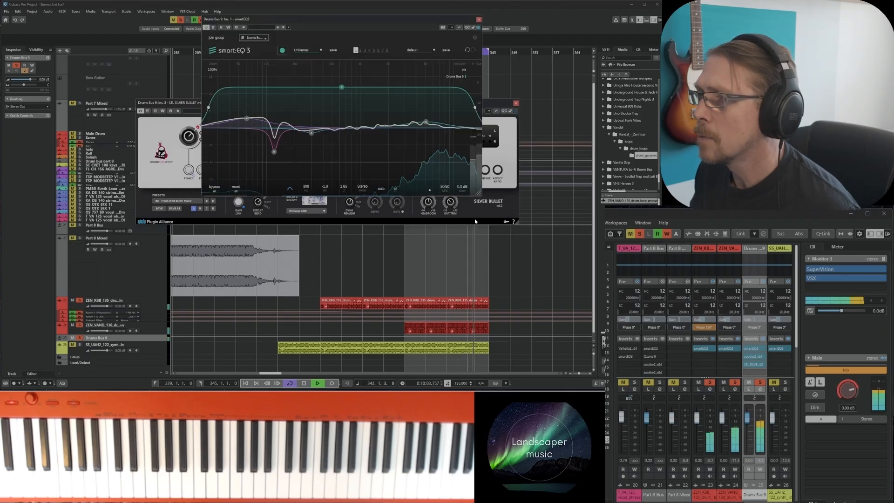
double_click(381, 114)
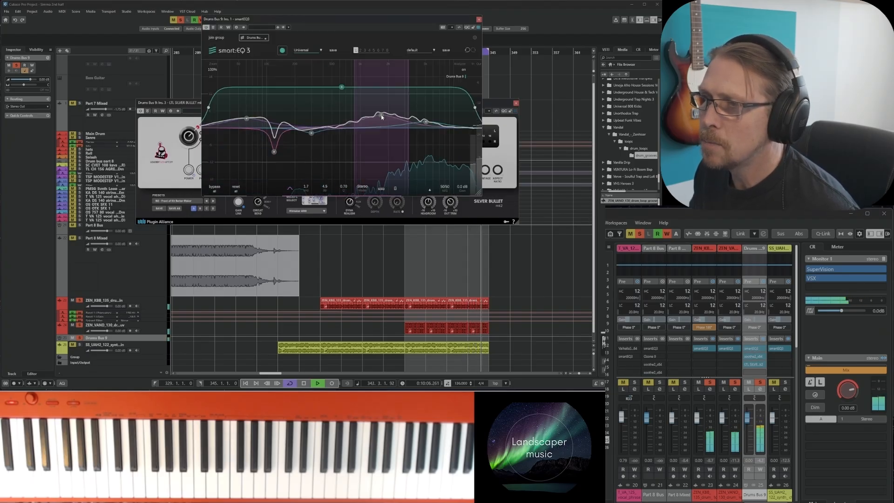
drag(382, 117, 409, 122)
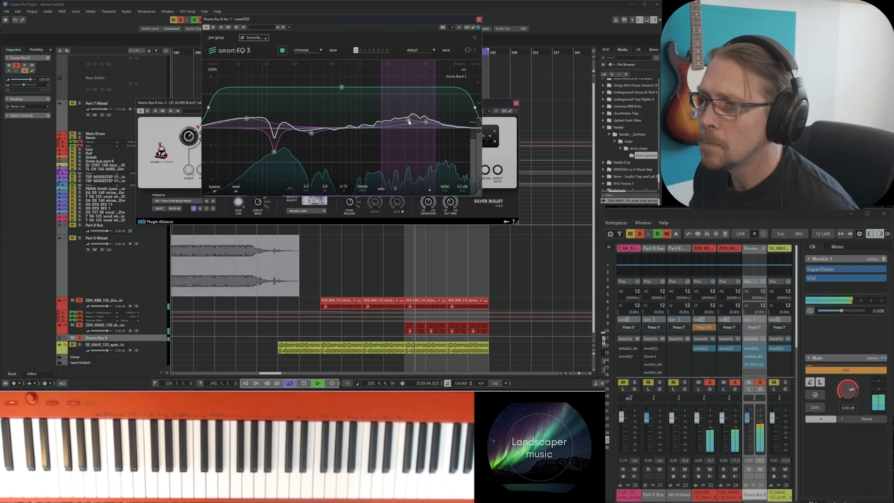
click(479, 20)
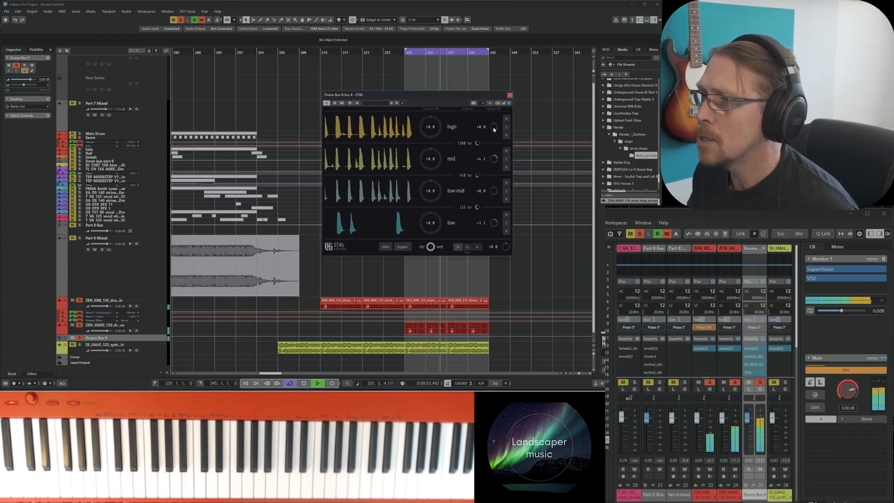
- In ST4b on Drums Bus 9, slightly raise the high band's output gain, lower the low-mid band's main amount, and close the plug-in
scroll(494, 130, up, 1)
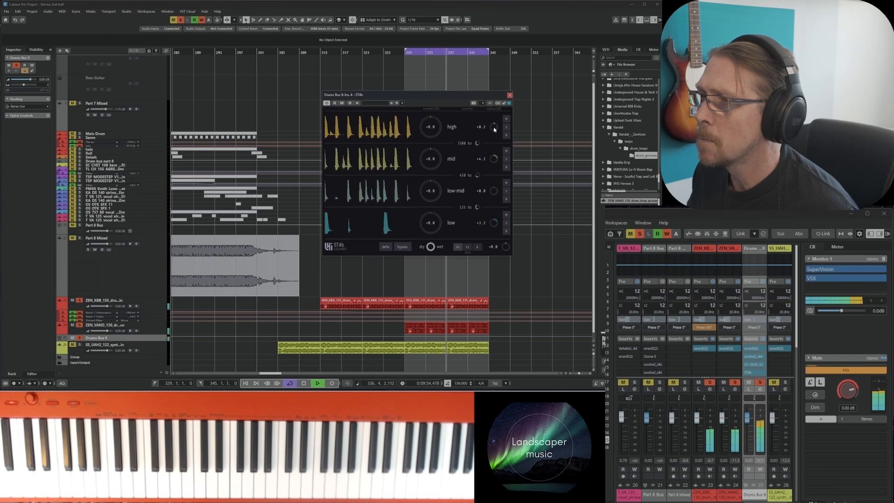
scroll(495, 130, up, 4)
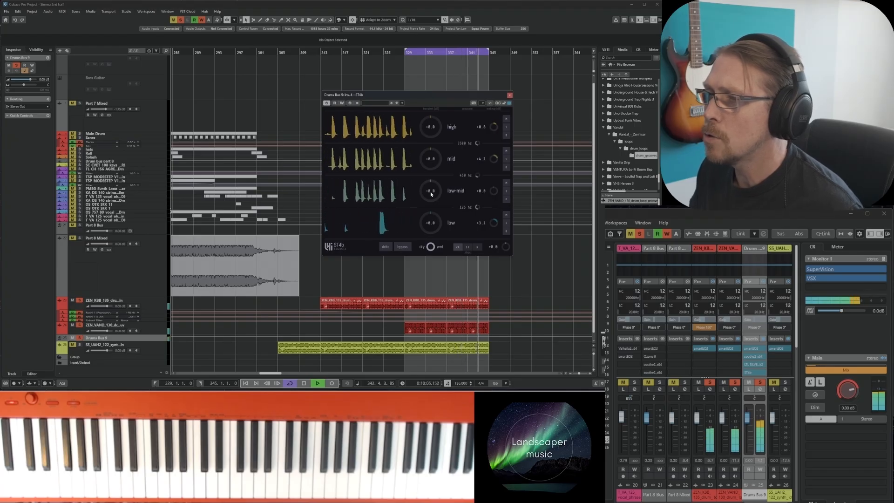
scroll(432, 193, down, 3)
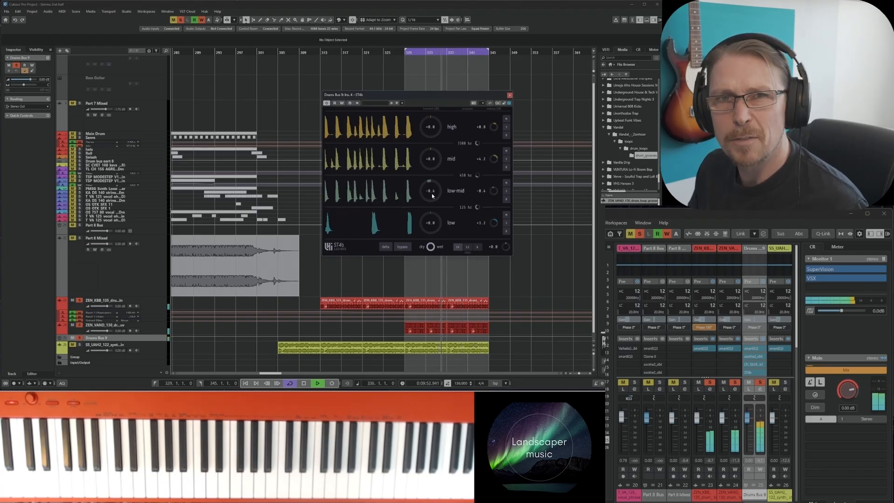
click(509, 95)
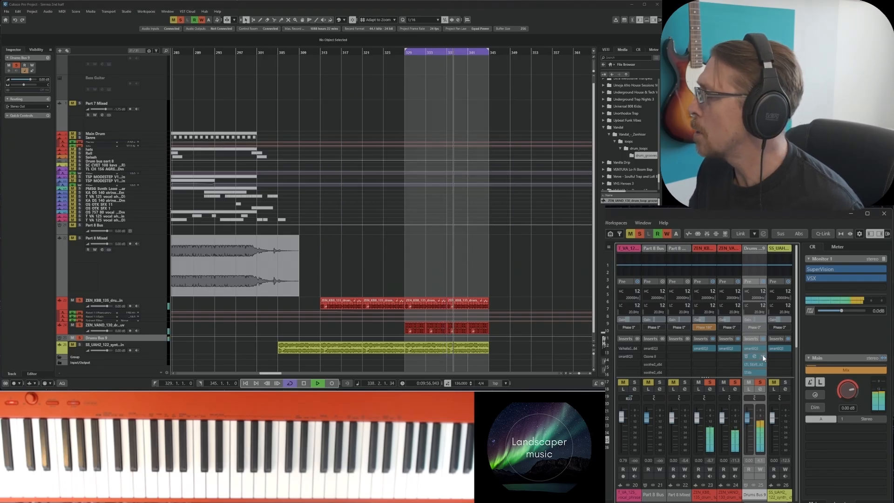
- Insert VintageCompressor in the fifth insert slot of Drums Bus 9
scroll(796, 340, down, 1)
scroll(794, 342, down, 2)
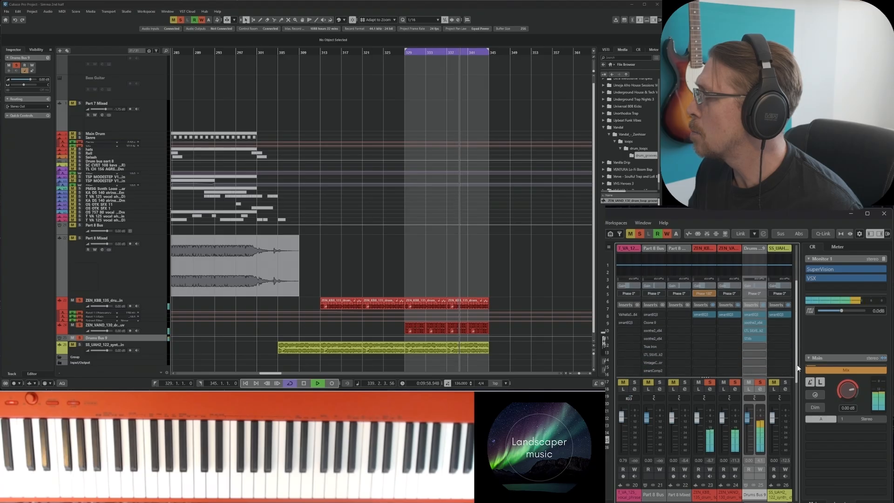
click(763, 342)
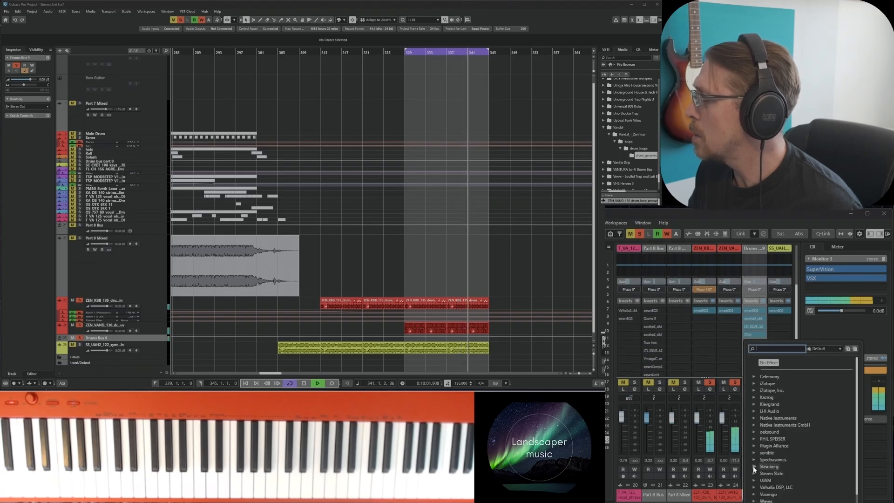
scroll(787, 461, down, 5)
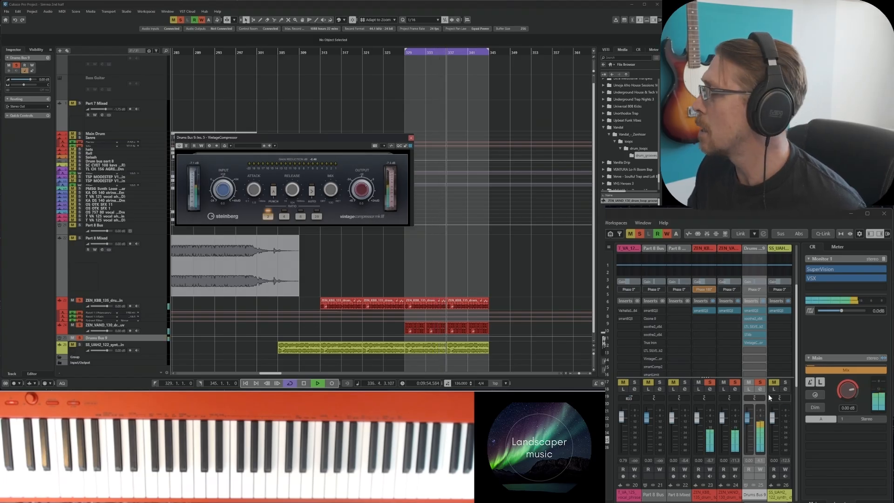
- Insert smartComp2 in the sixth slot of Drums Bus 9, slightly raise its threshold during playback, and close the plug-in
click(764, 352)
click(754, 460)
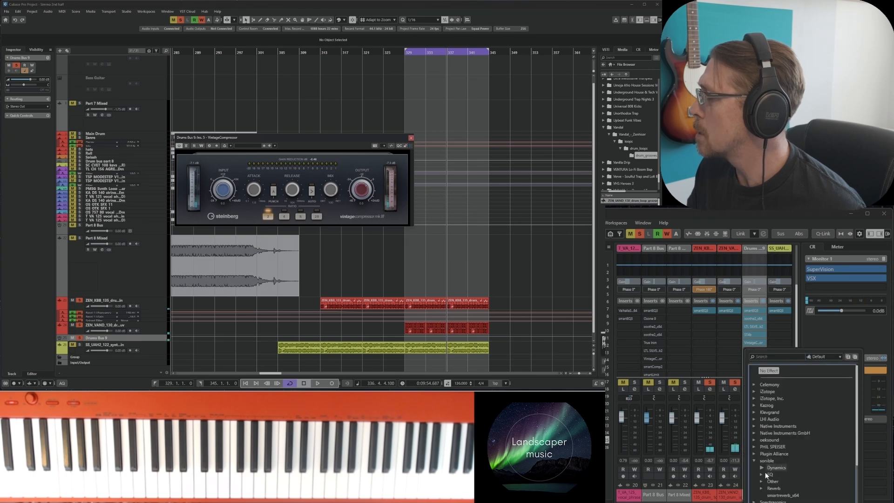
click(784, 474)
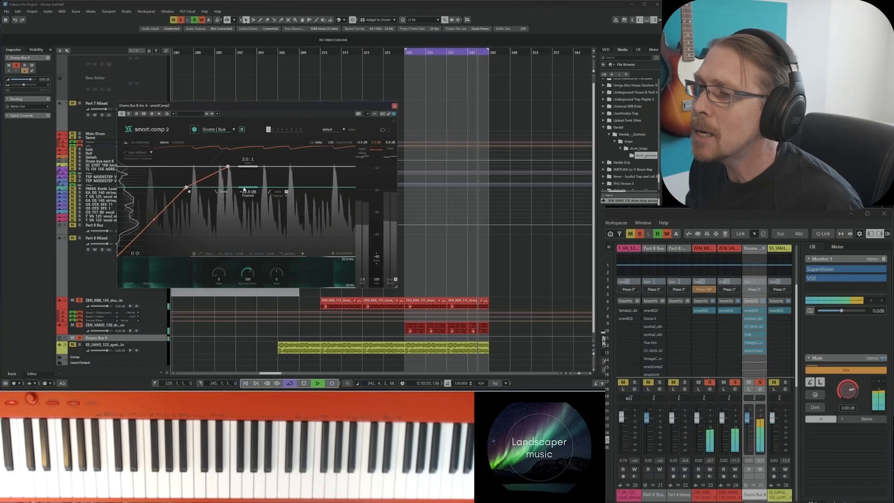
drag(244, 188, 244, 183)
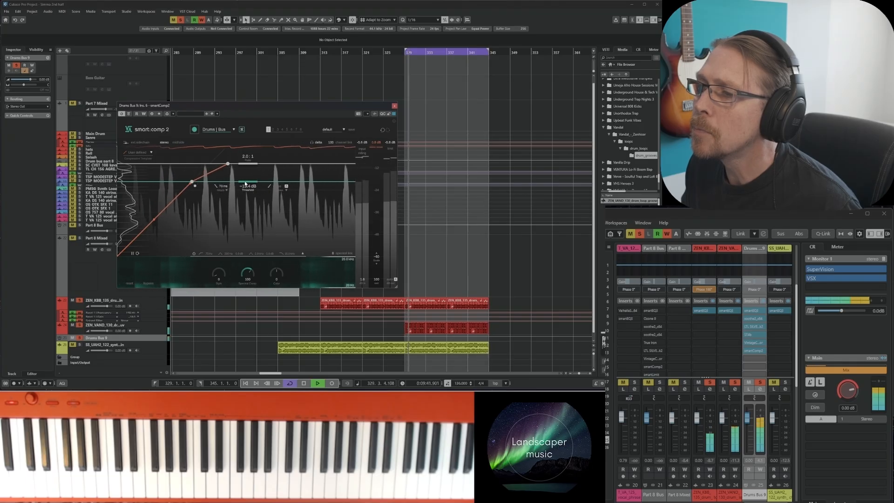
click(395, 106)
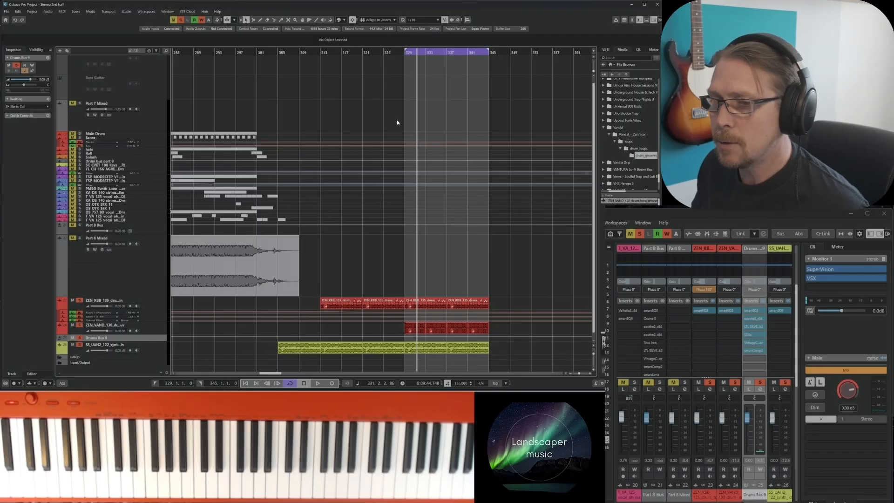
- Play the loop from its start and gradually raise the Drums Bus 9 fader to -4.24 dB
click(409, 55)
key(space)
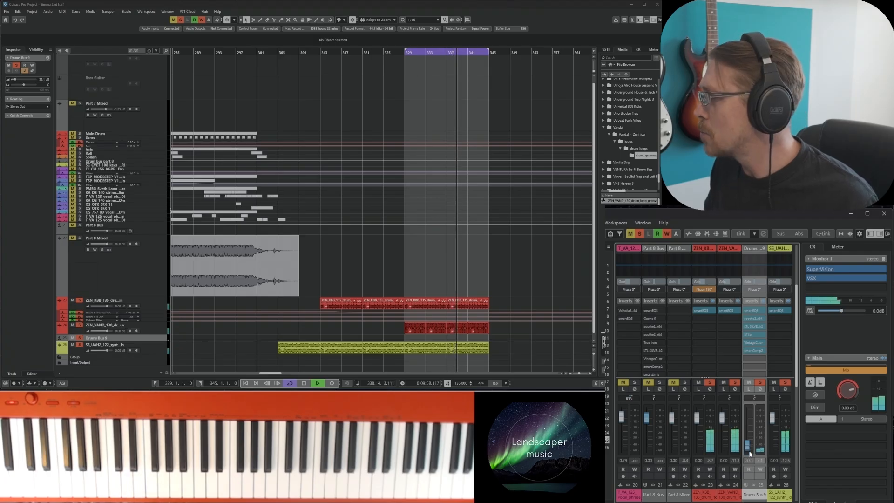
scroll(750, 453, up, 5)
scroll(749, 451, up, 5)
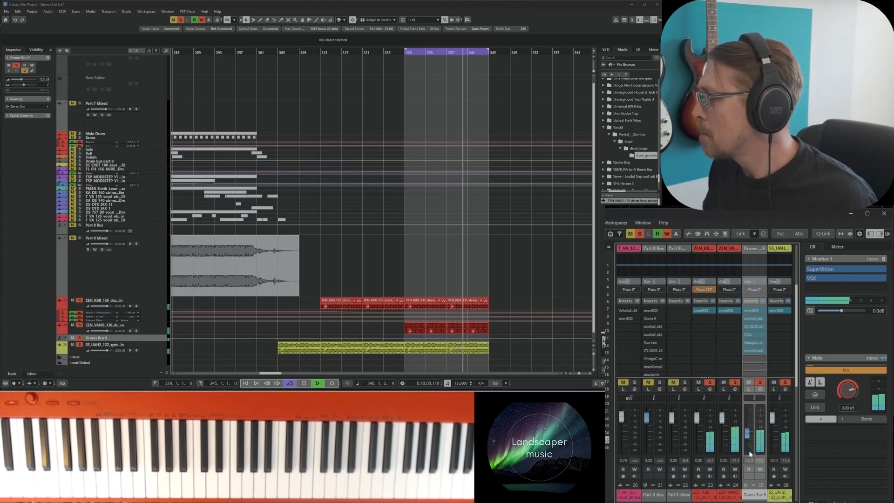
scroll(748, 451, up, 3)
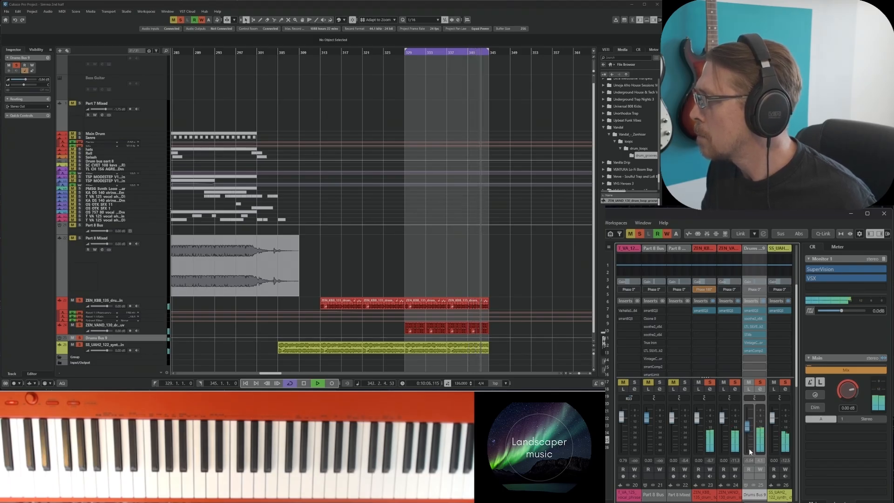
scroll(749, 437, up, 1)
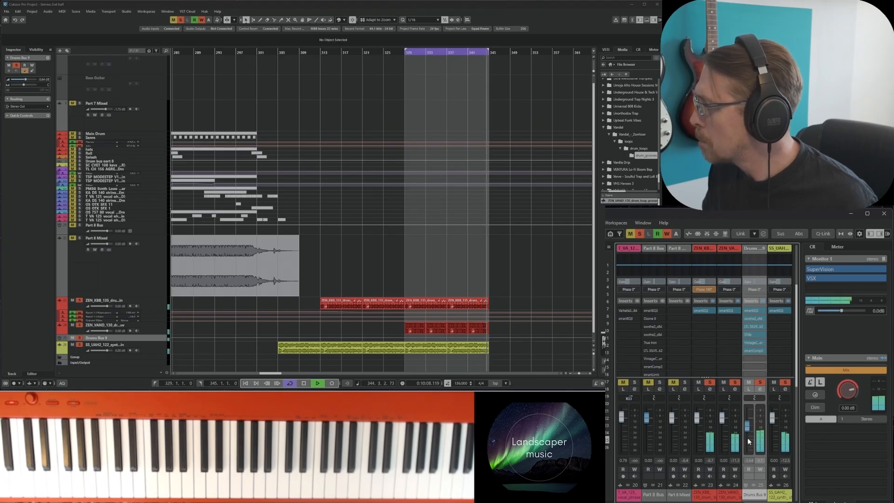
scroll(747, 438, up, 1)
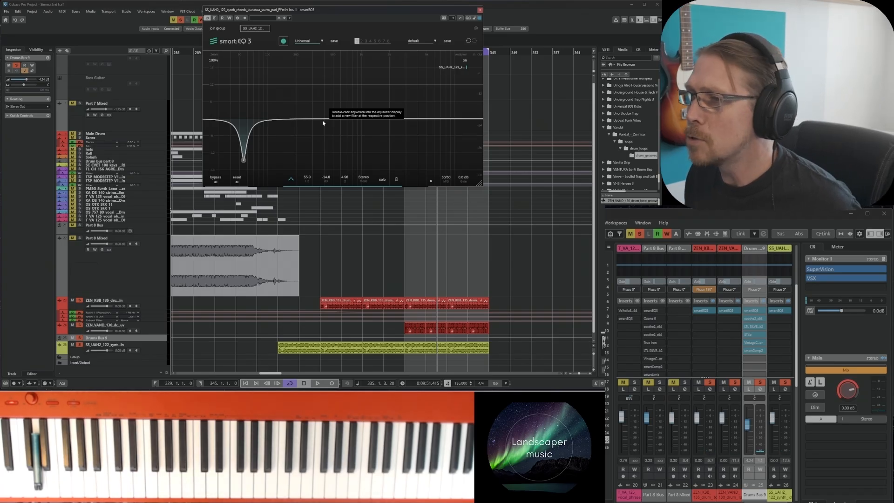
- In the SS_UAH2 synth chords track's smart:EQ 3, add a gentle cut near 129 Hz, a narrow cut at 300 Hz and a deep sub-bass cut
key(space)
double_click(276, 124)
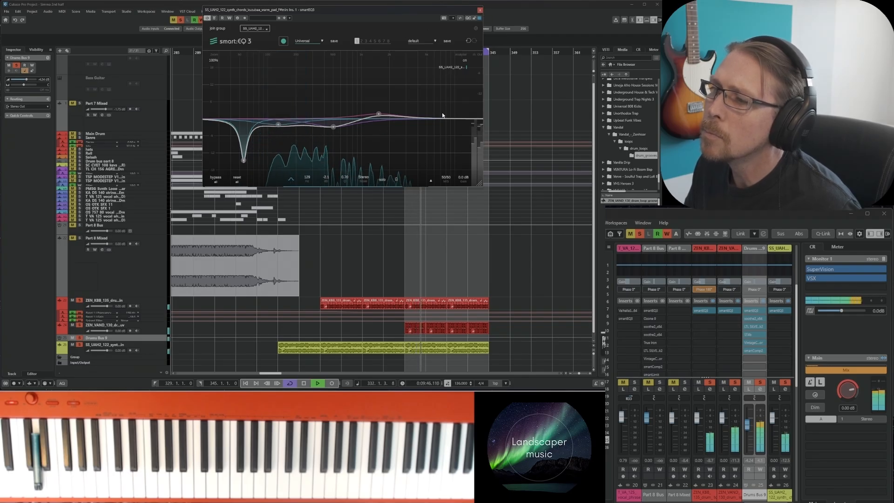
double_click(305, 125)
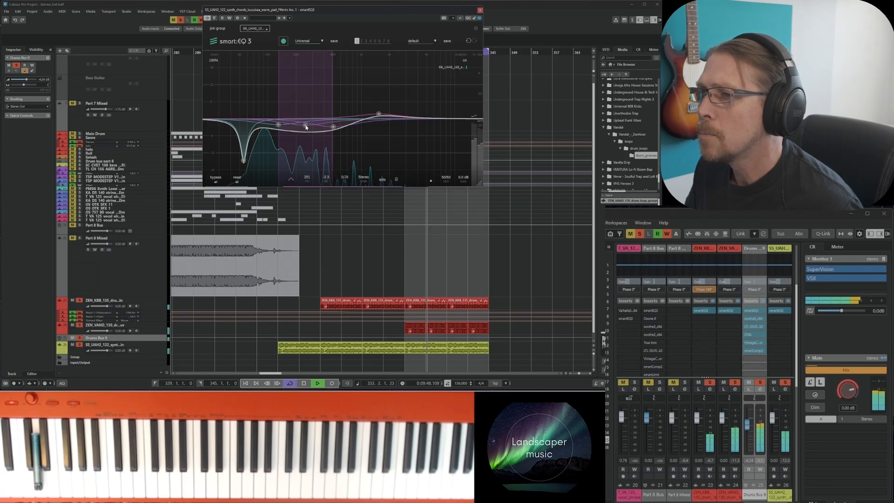
text(300)
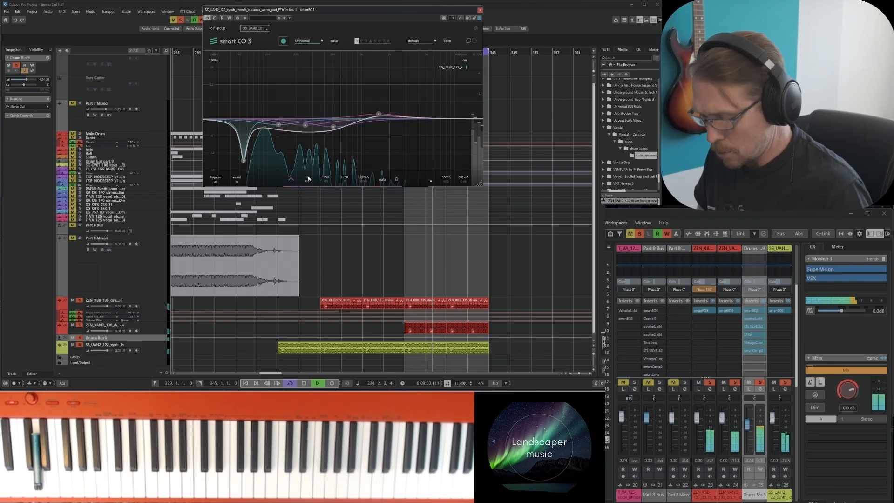
key(Return)
scroll(311, 125, up, 5)
scroll(311, 126, up, 5)
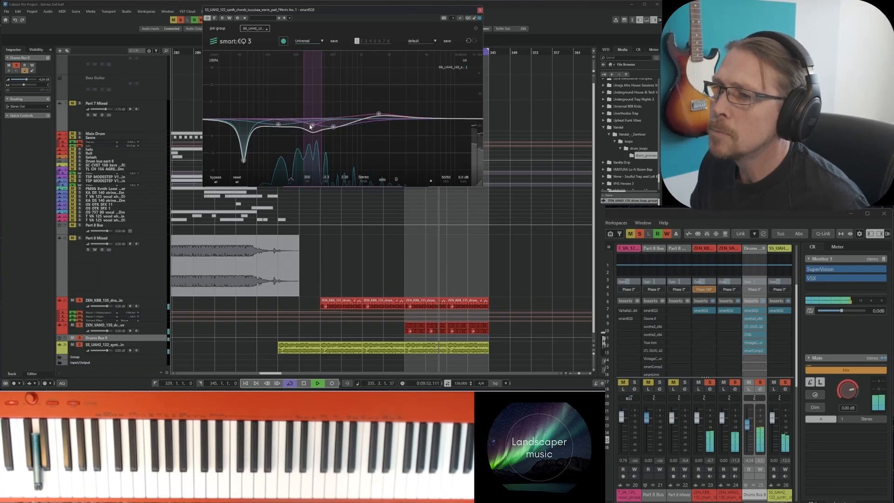
scroll(313, 126, up, 2)
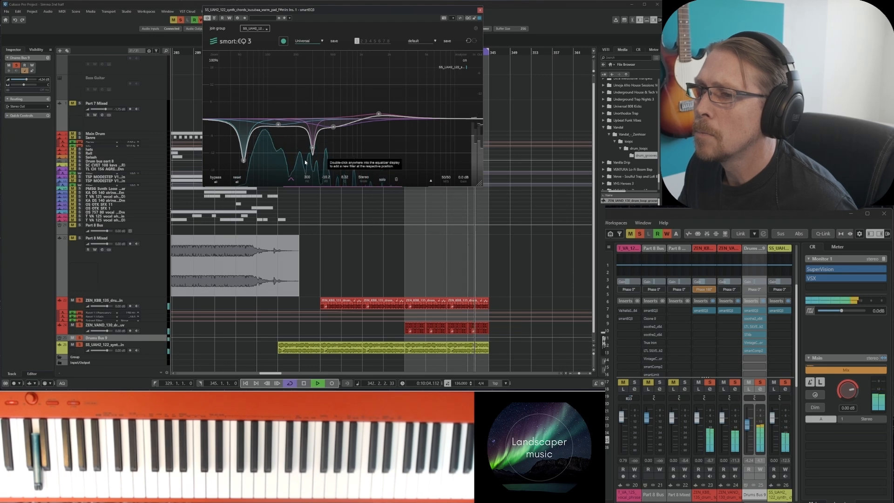
double_click(225, 125)
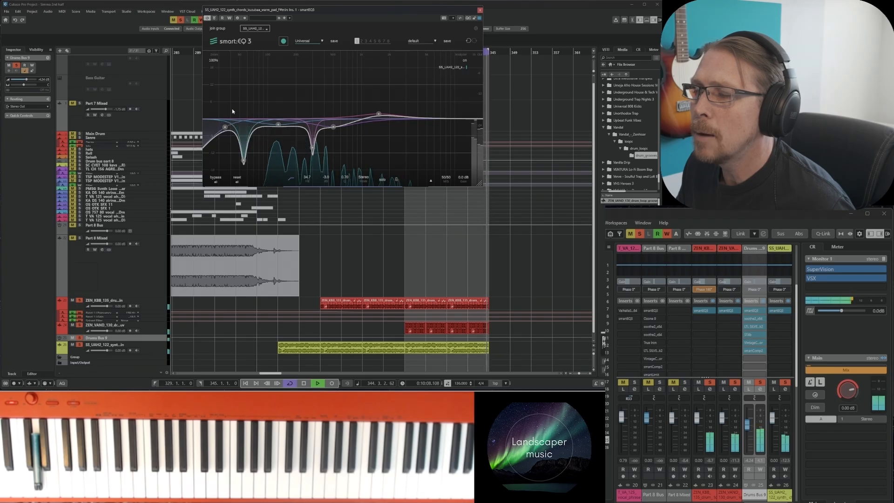
drag(225, 127, 228, 167)
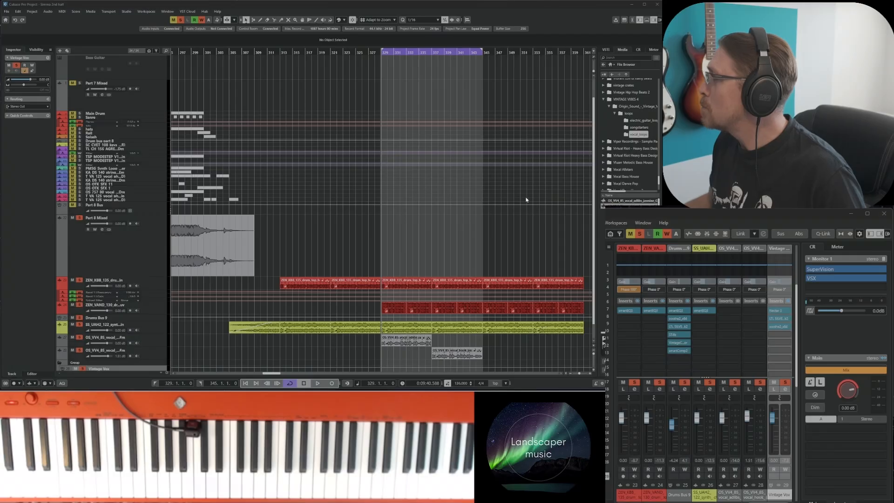
- Review the Silver Bullet mk2 and soothe2 settings on the Vintage Vox channel
click(779, 319)
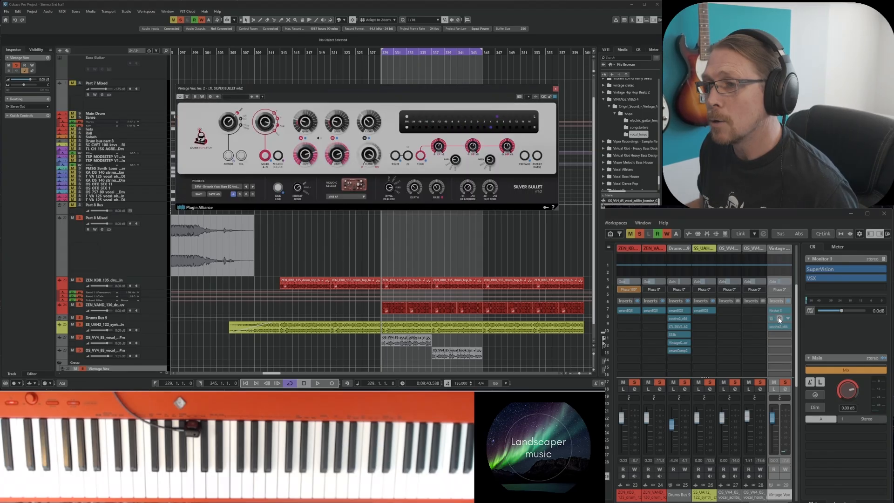
click(555, 89)
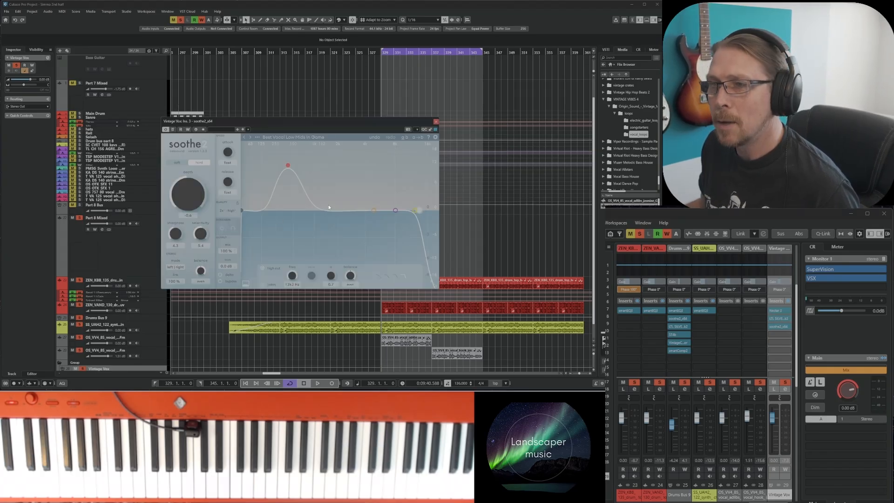
click(436, 122)
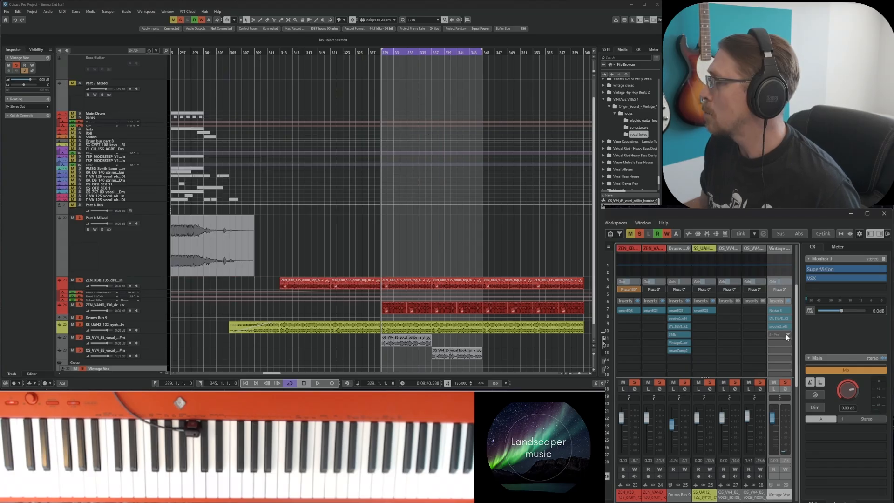
- Insert smartEQ3 on Vintage Vox, reduce the boost near 500 Hz to about 4 dB, and add a deep cut at about 830 Hz
click(786, 335)
key(space)
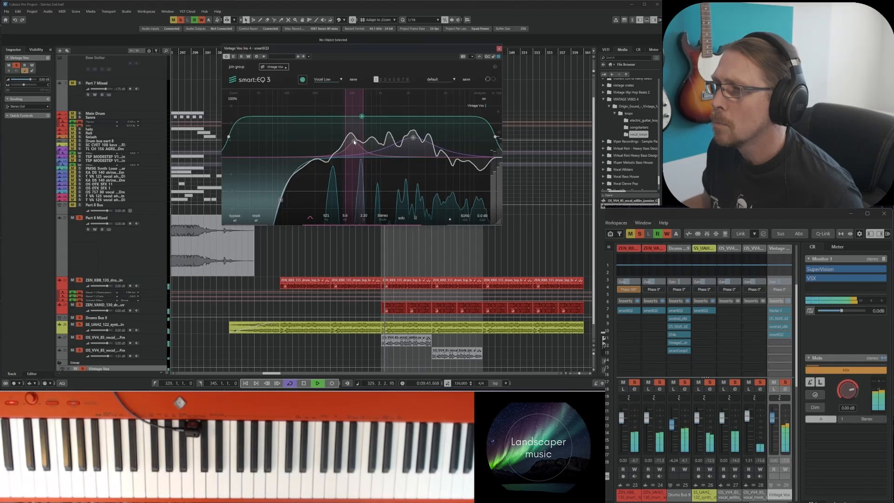
drag(353, 141, 353, 144)
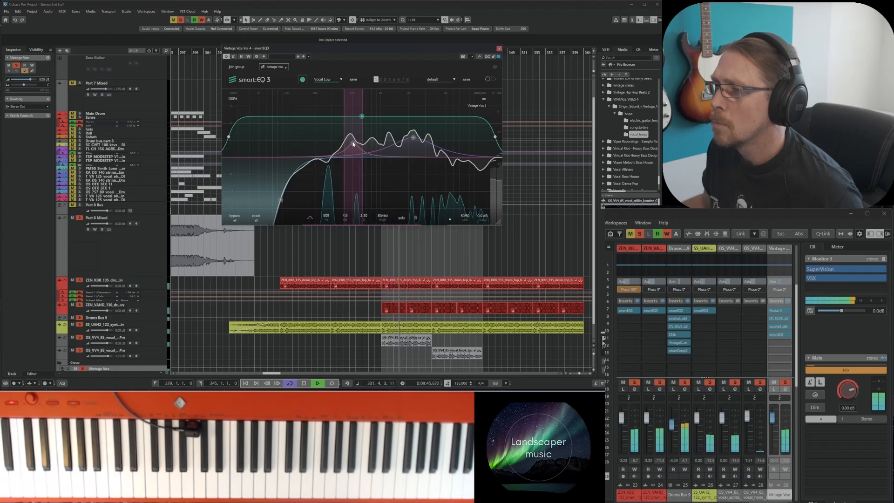
double_click(374, 145)
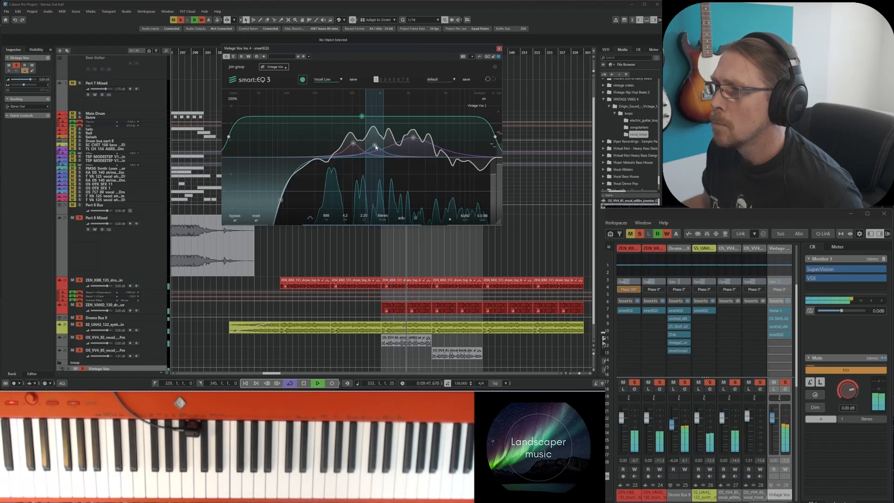
drag(376, 147, 373, 194)
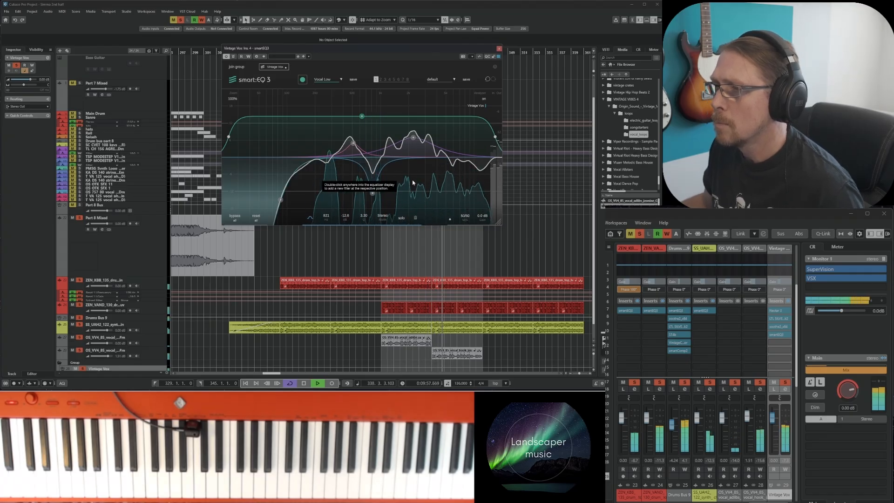
click(755, 282)
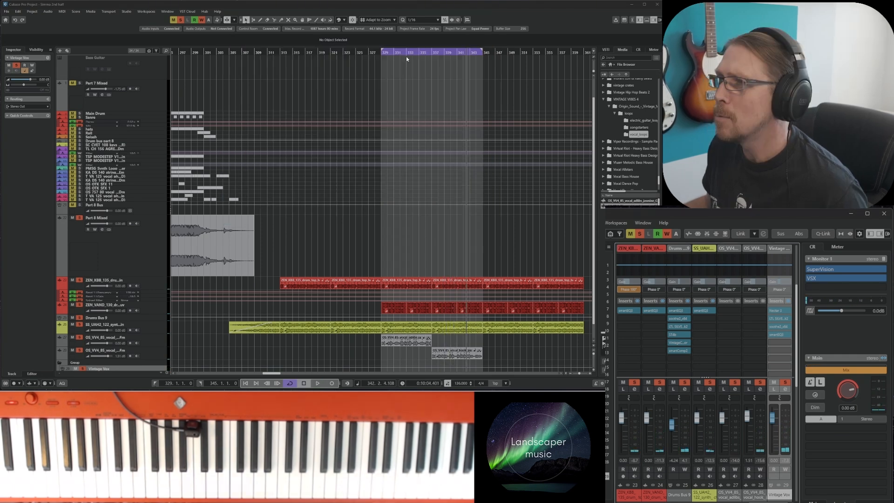
- Insert Nectar 3 on Vintage Vox and load its Natural and Soulful preset while playing the loop from the start
click(380, 52)
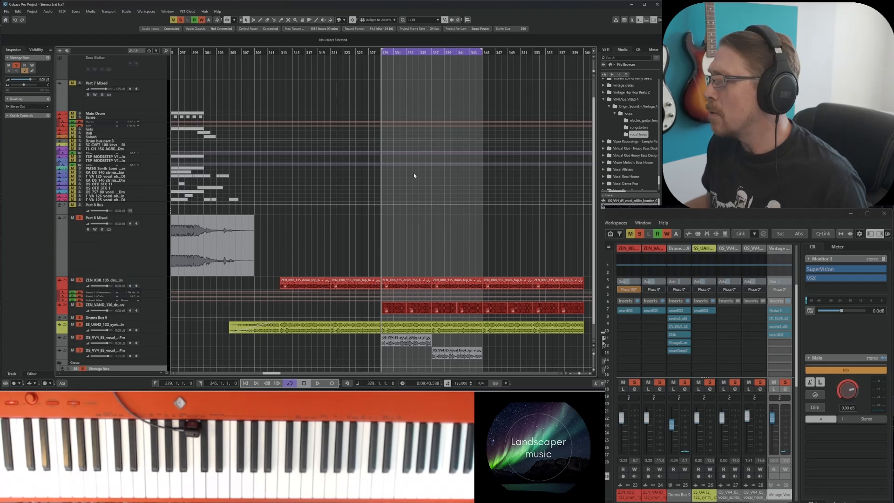
key(space)
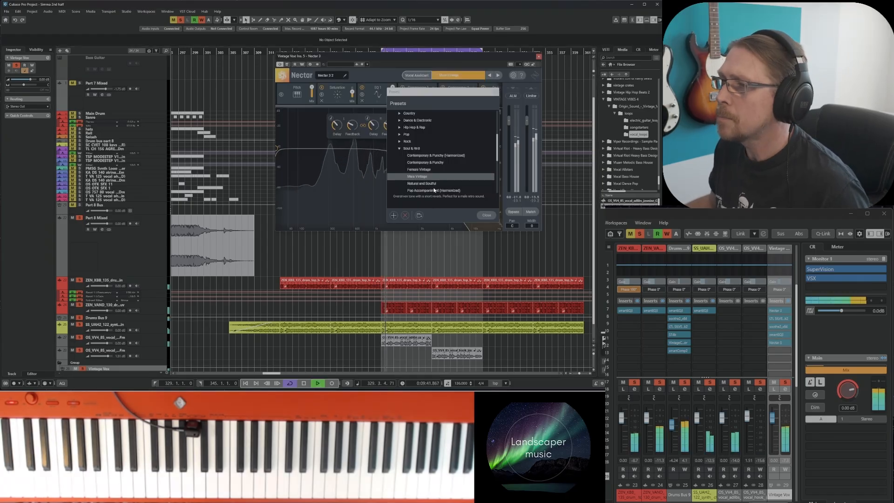
click(424, 183)
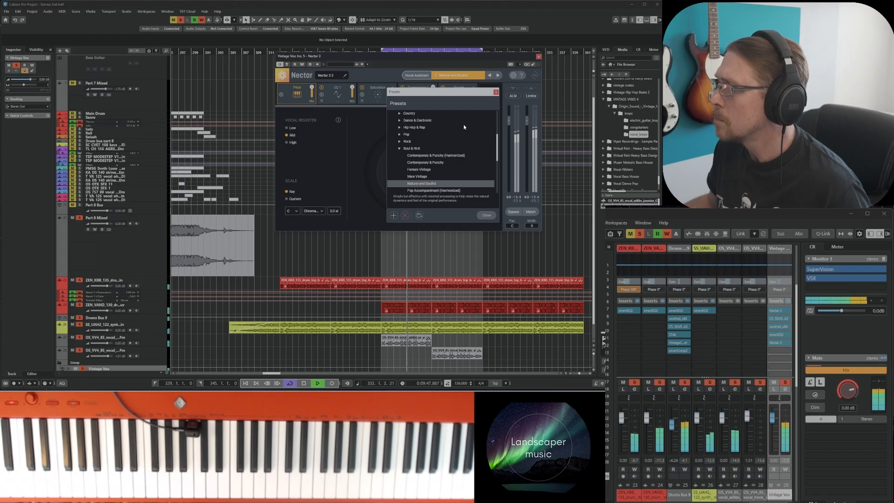
click(496, 92)
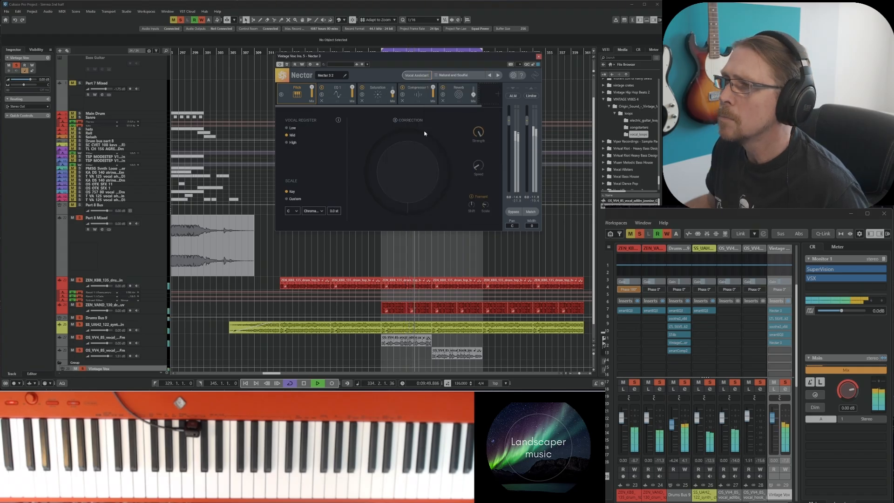
click(345, 102)
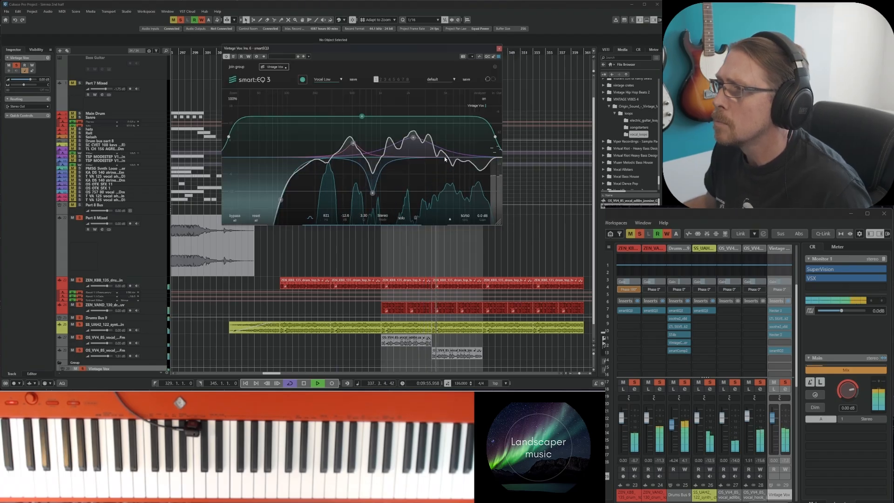
- Add a filter at about 4.2 kHz in the Vintage Vox smart:EQ 3 and lower it to a slight cut
double_click(440, 148)
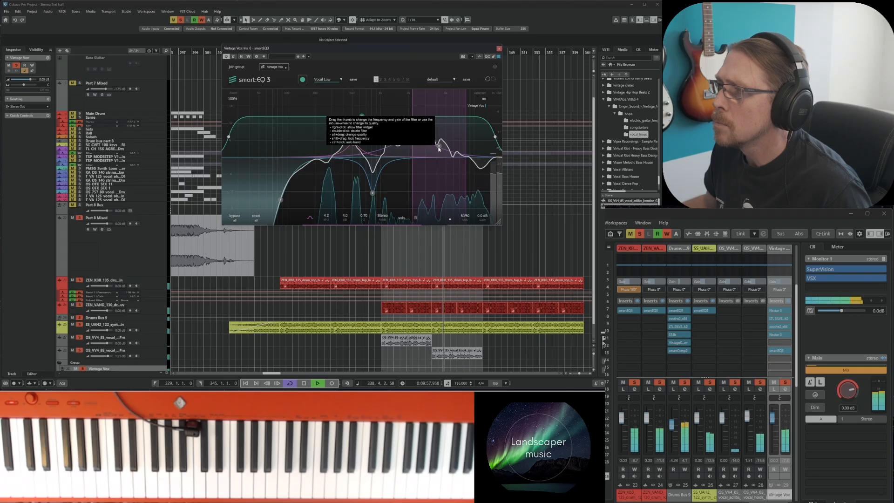
drag(438, 149, 436, 166)
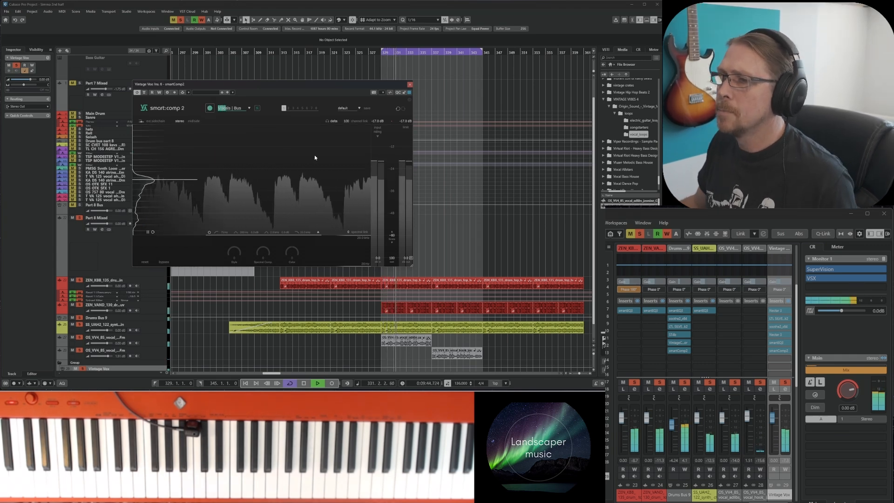
- Colour the Vintage Vox group and the two vocal audio tracks feeding it pink
click(344, 21)
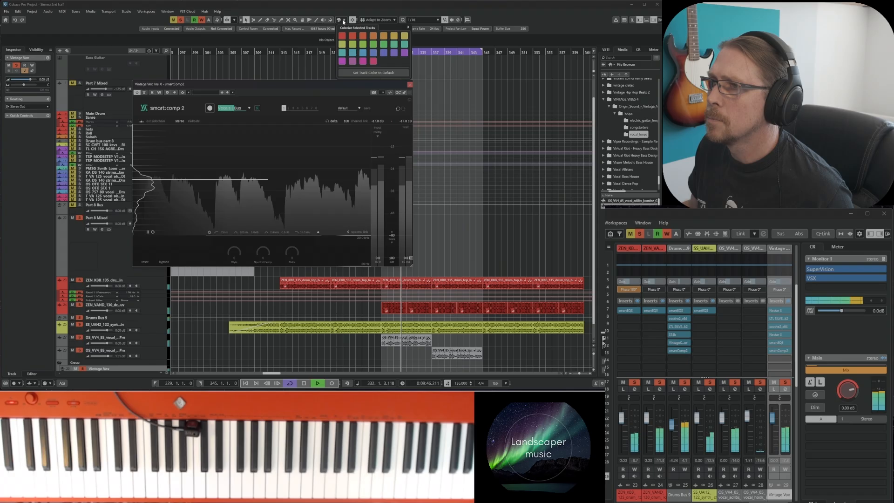
click(374, 62)
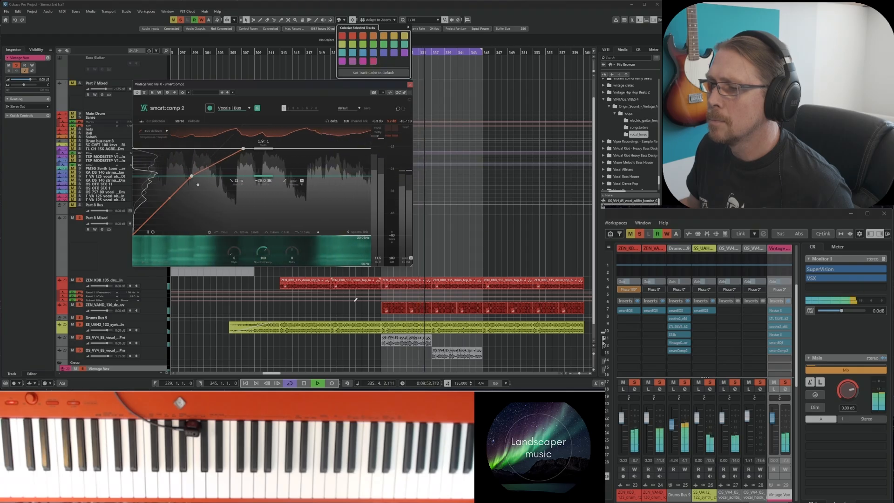
click(155, 343)
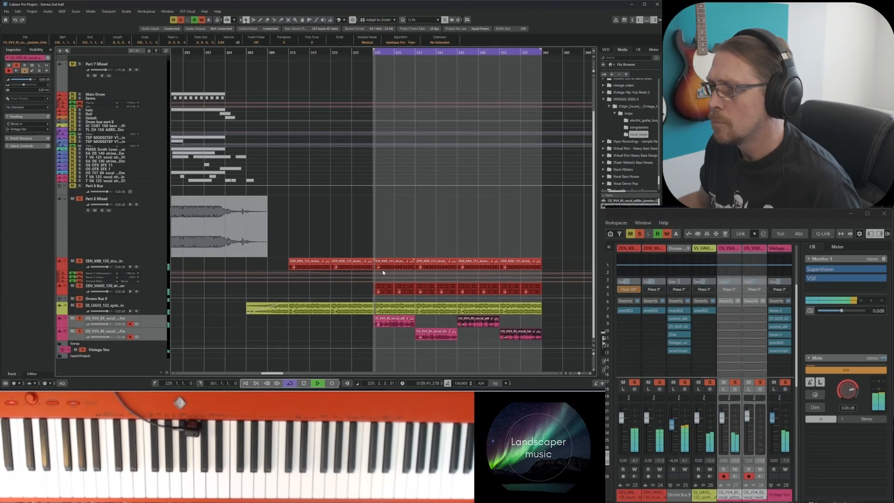
- Select all the vocal clips on both vocal tracks and shift them to start at bar 337, stopping playback
click(361, 321)
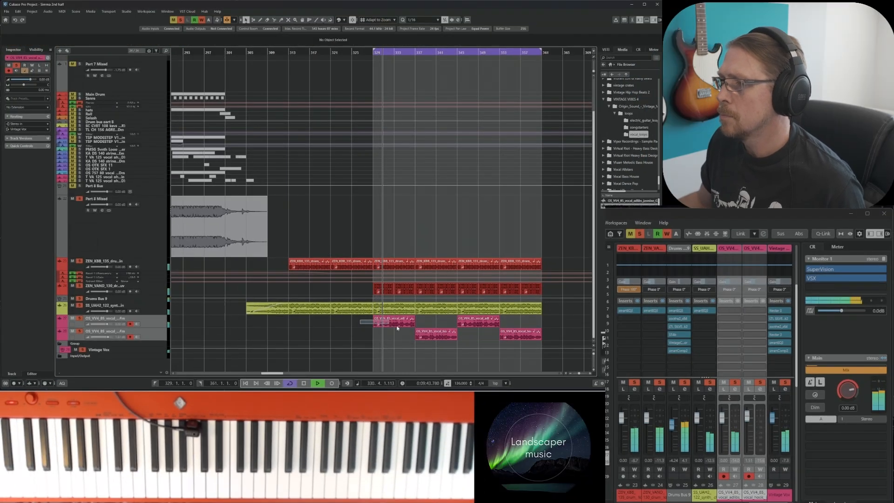
drag(397, 327, 534, 342)
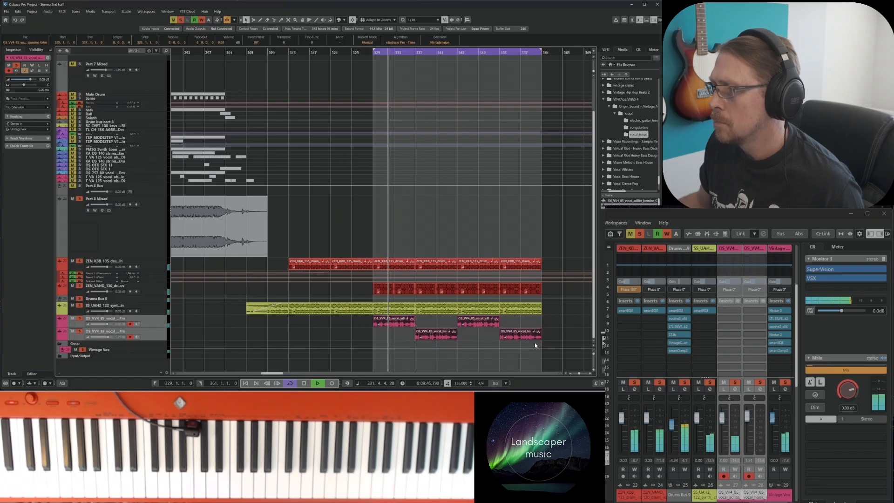
key(ctrl+z)
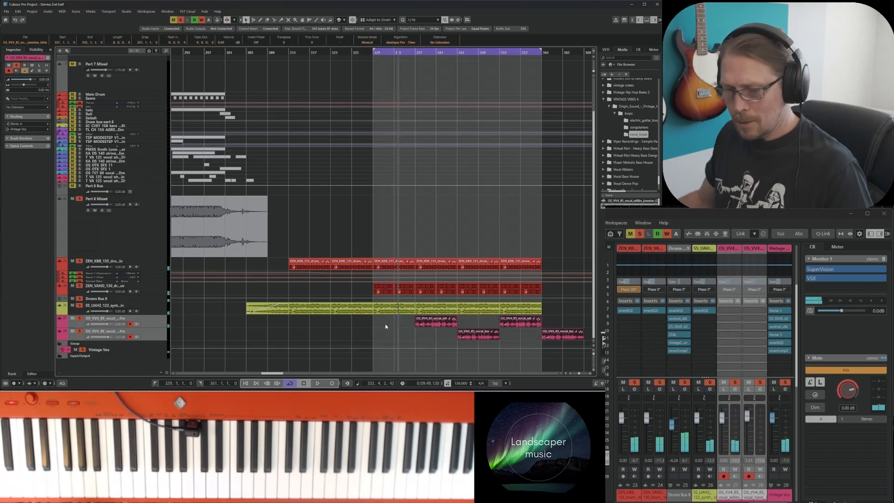
key(space)
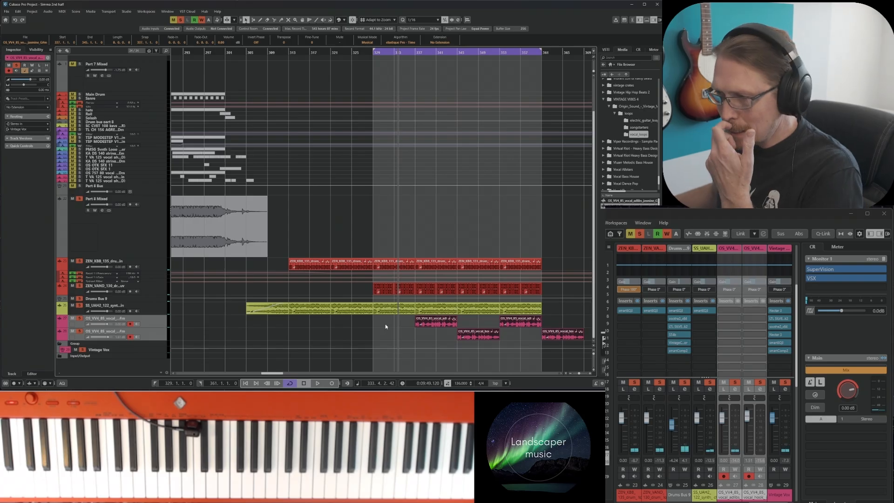
- Duplicate the drum and synth clips of bars 329–361 to bar 361 and move the vocal clips to start there
drag(539, 253, 382, 310)
key(ctrl+d)
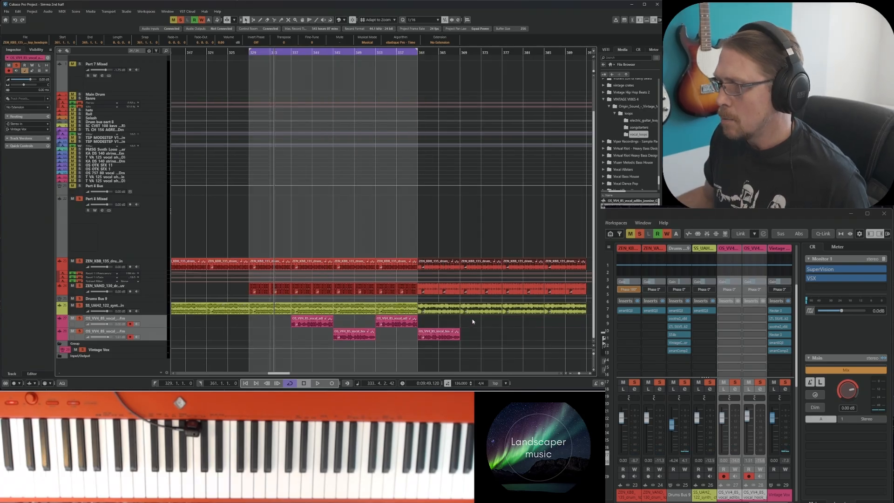
drag(473, 321, 412, 329)
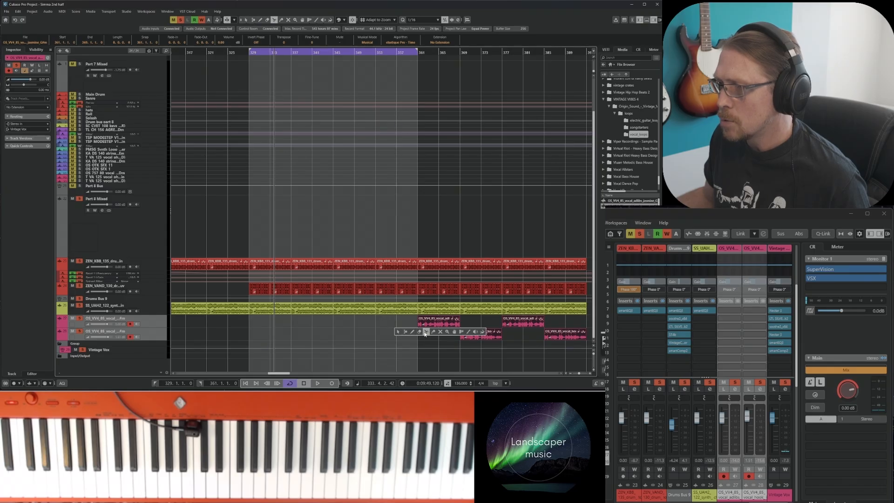
click(398, 333)
click(392, 332)
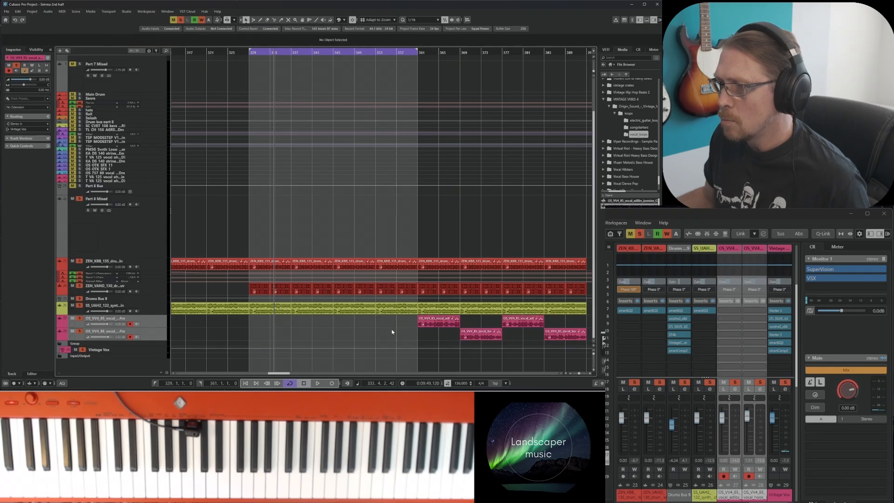
- Add a stereo audio track named Reverb Vox below the vocal tracks
click(154, 335)
right_click(157, 337)
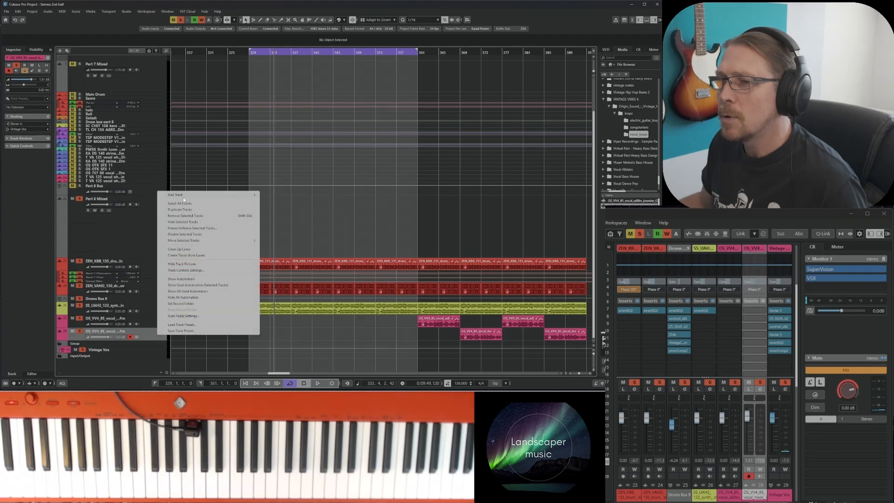
mouse_move(182, 197)
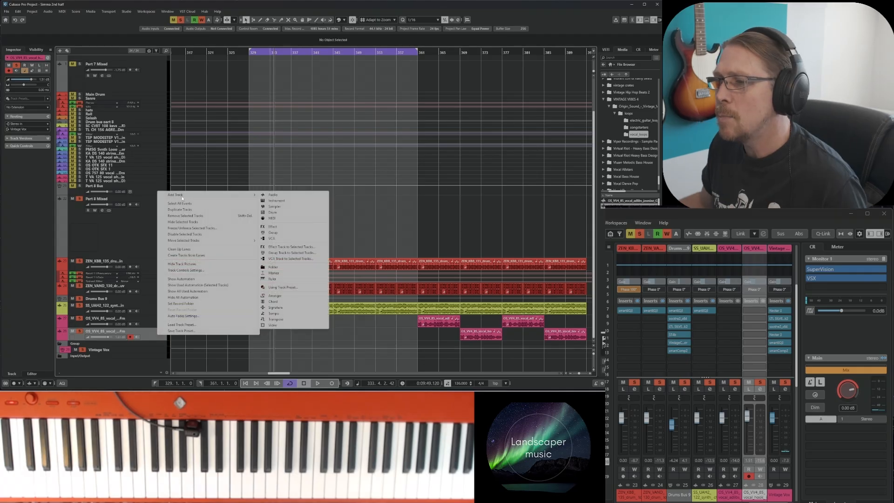
click(287, 195)
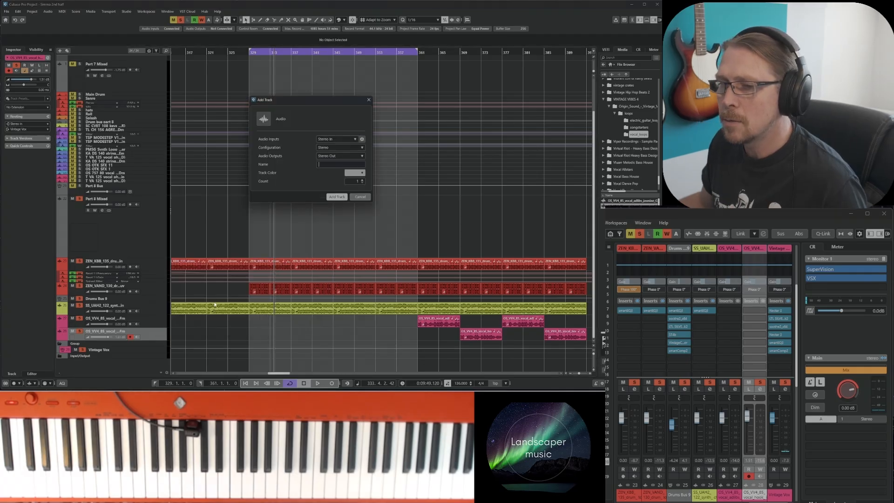
click(336, 196)
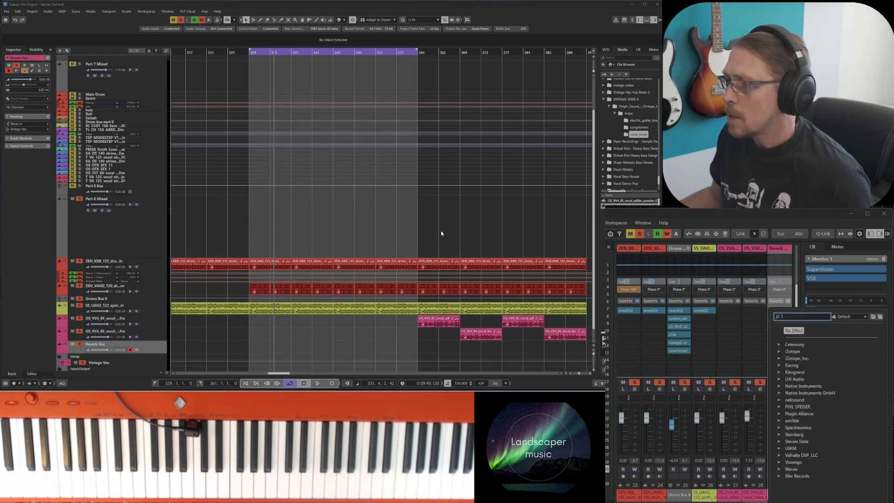
- Split off the end of the adlib vocal clip and place the piece on the Reverb Vox track at bar 336
click(446, 344)
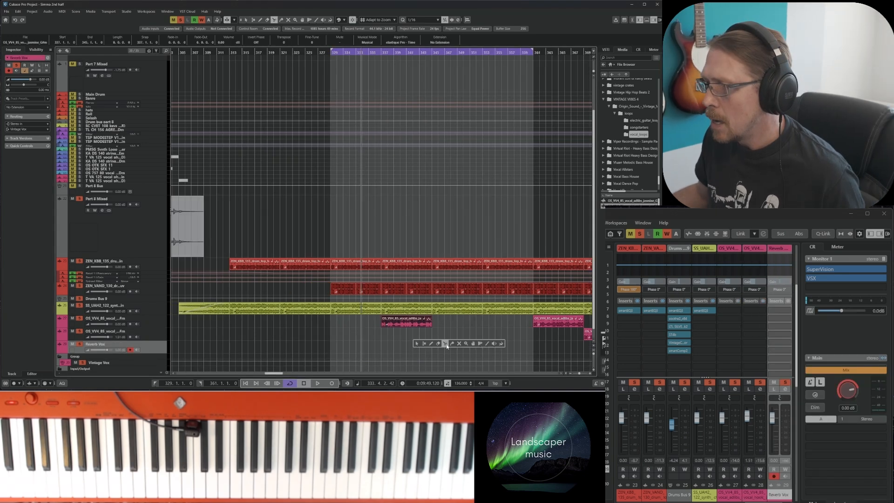
click(426, 321)
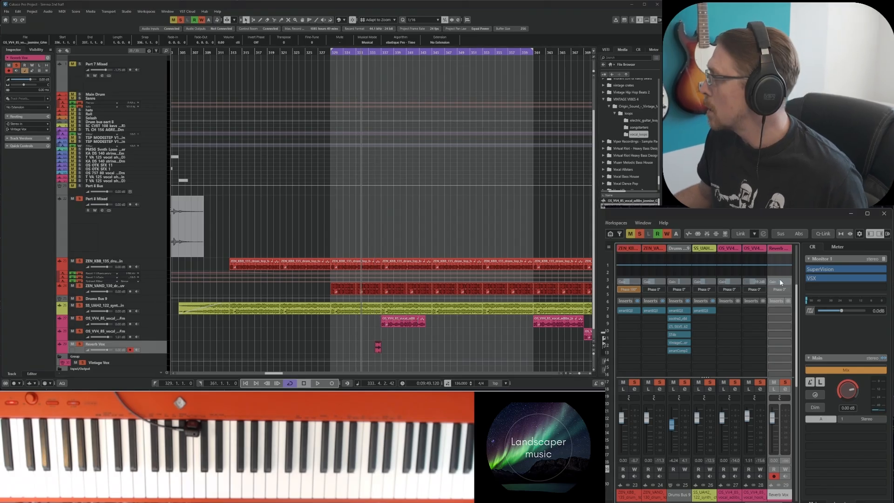
- Insert ValhallaShimmer on the Reverb Vox channel and load its ConcertHall preset
drag(781, 283, 776, 283)
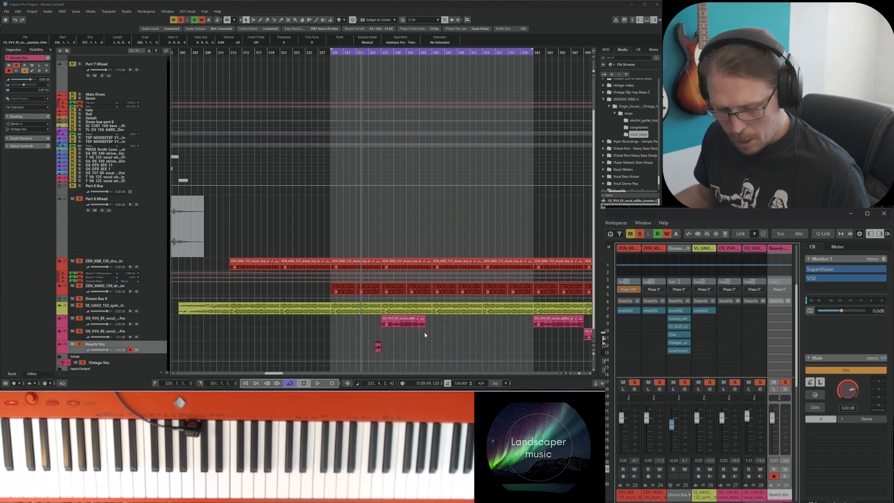
click(779, 310)
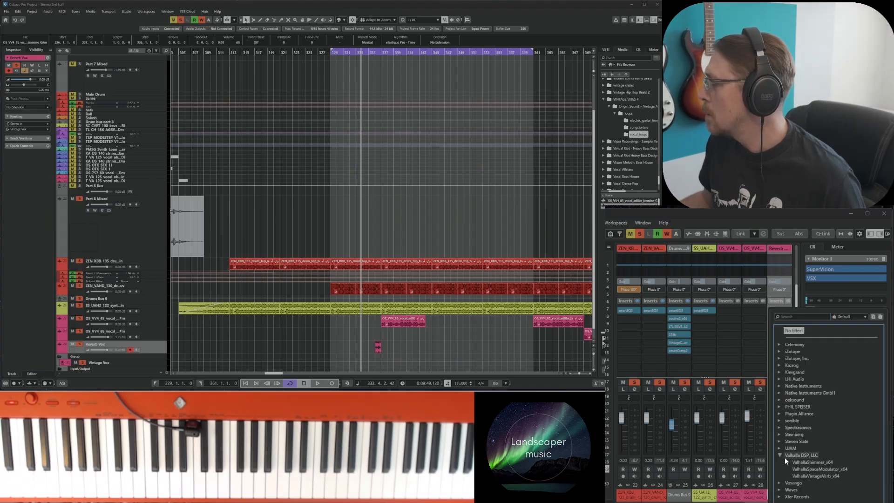
click(802, 462)
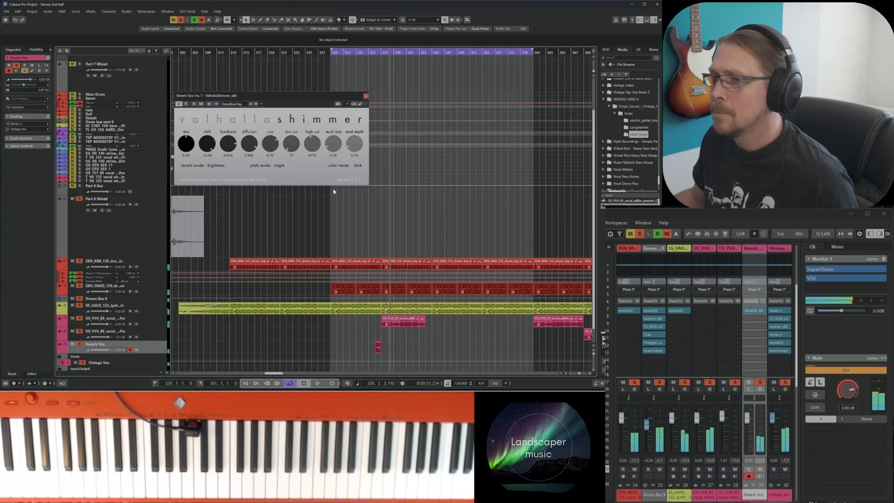
click(235, 105)
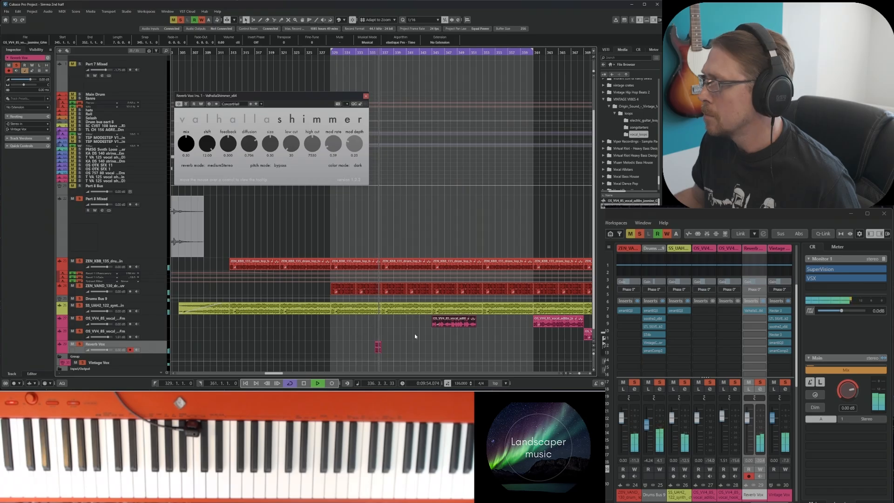
- Stop playback and add an audio track named chops below Reverb Vox
key(space)
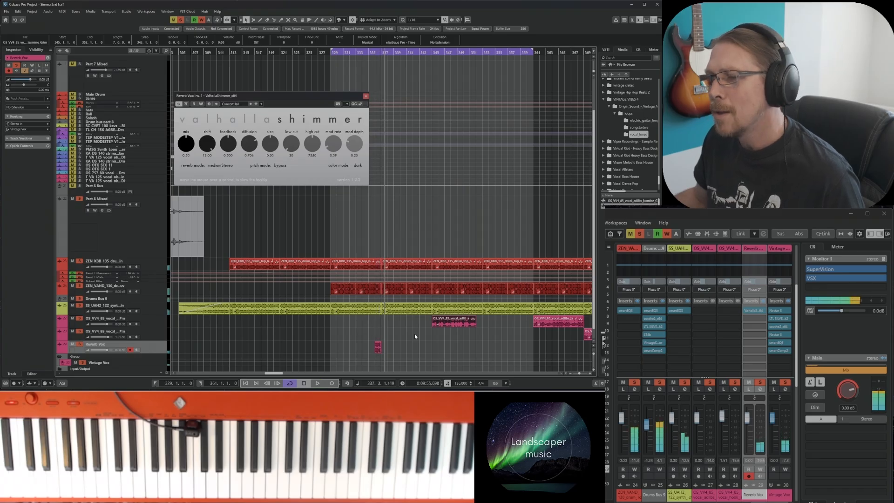
key(h)
key(h)
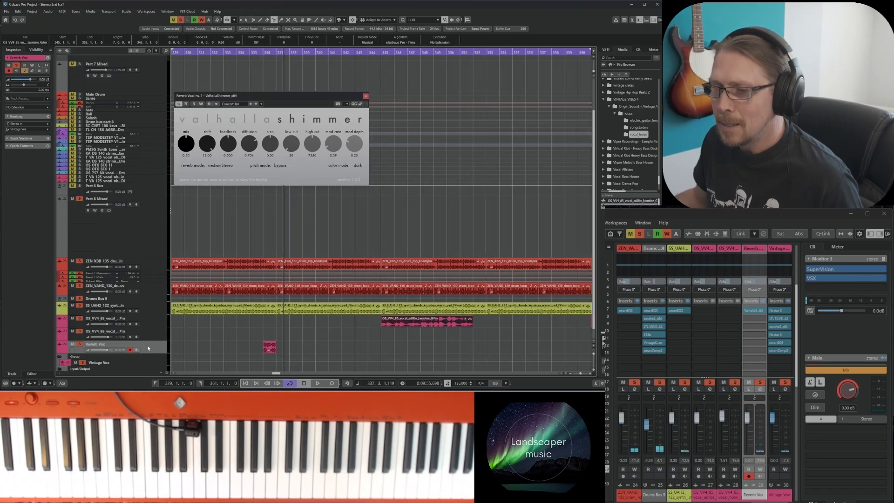
right_click(148, 347)
mouse_move(172, 207)
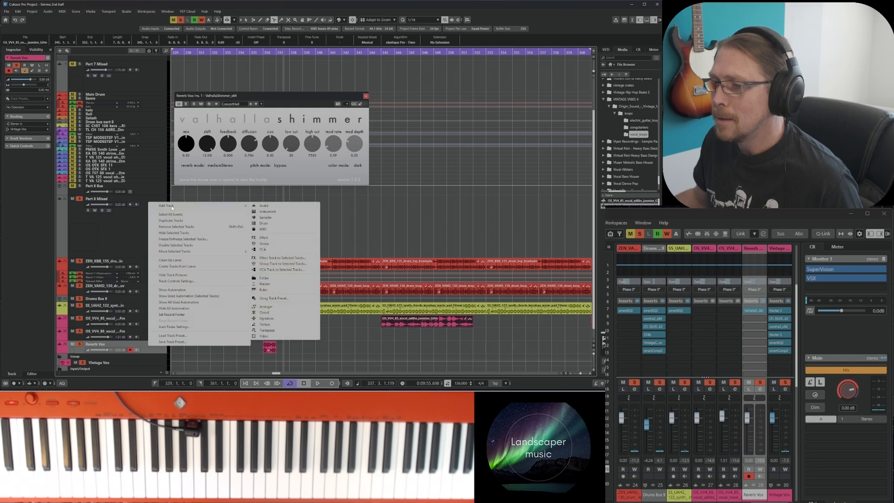
click(264, 206)
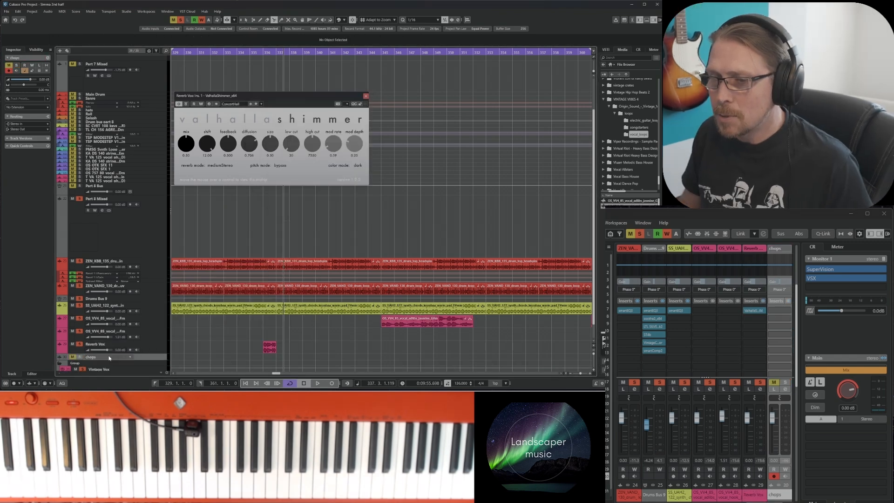
- Route the chops track's output to the Vintage Vox group and colour the track pink
click(27, 129)
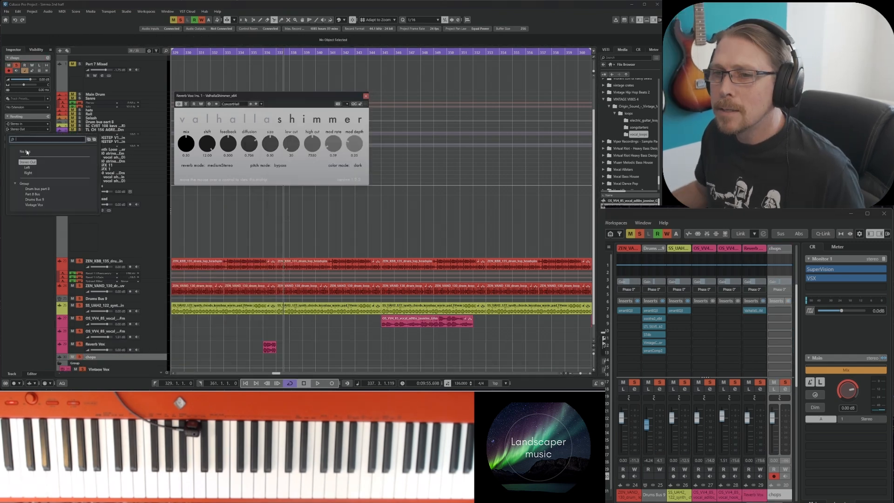
click(33, 205)
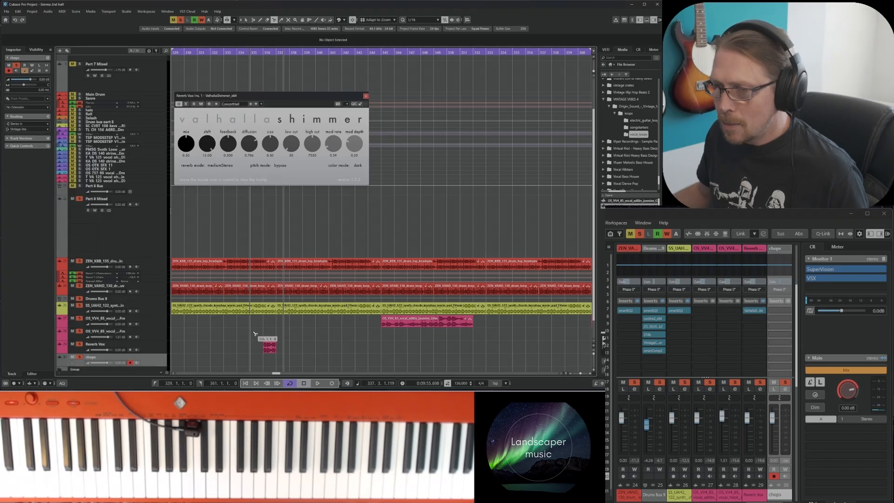
click(344, 20)
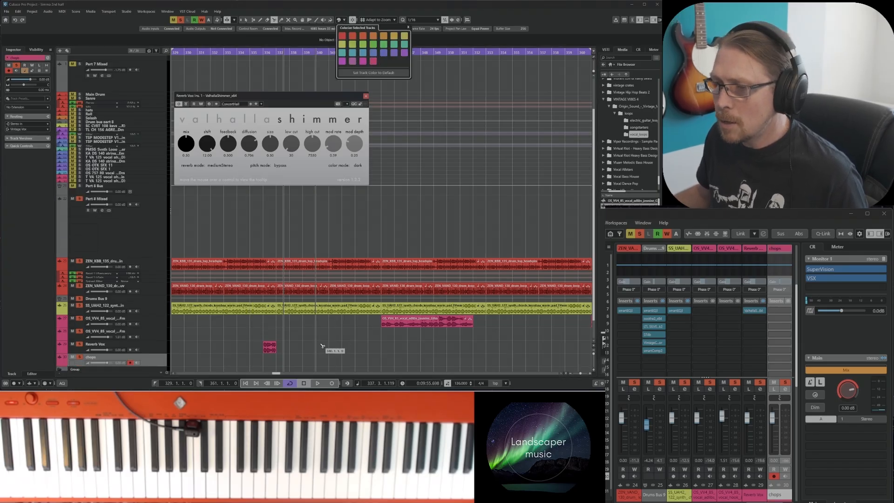
- Copy a very short slice from the end of the Reverb Vox clip to chops at bar 337 and repeat it across the bar
key(h)
key(h)
key(h)
key(h)
key(h)
key(h)
key(h)
key(h)
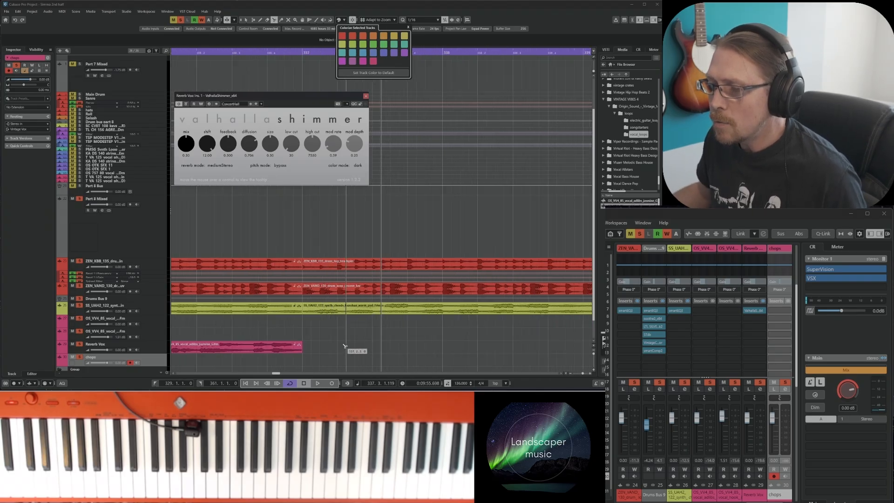
click(326, 345)
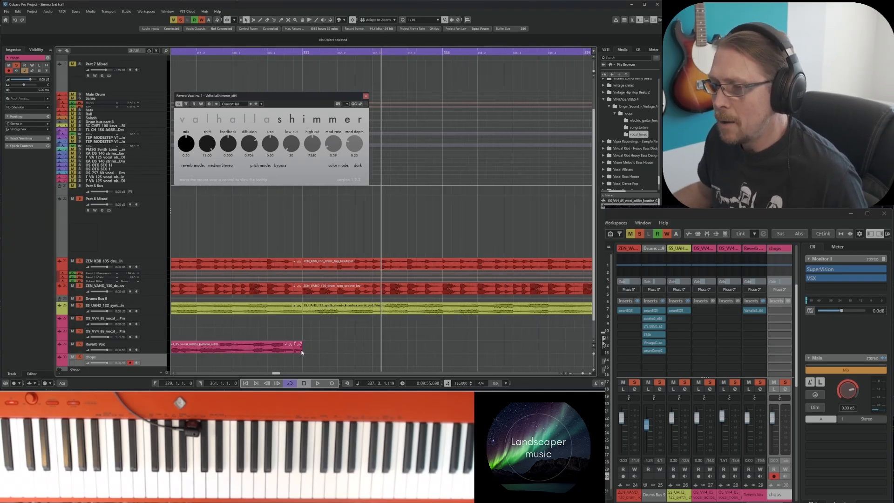
drag(302, 352, 314, 361)
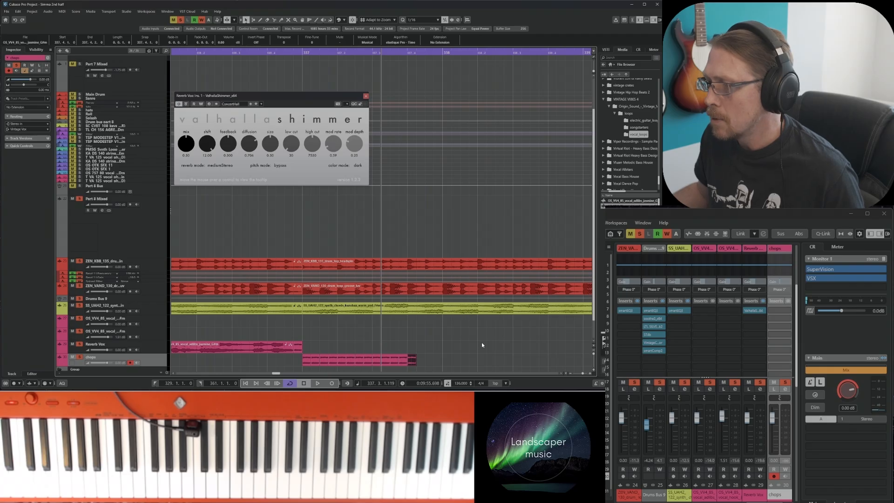
key(ctrl+d)
key(ctrl+d)
key(ctrl+d)
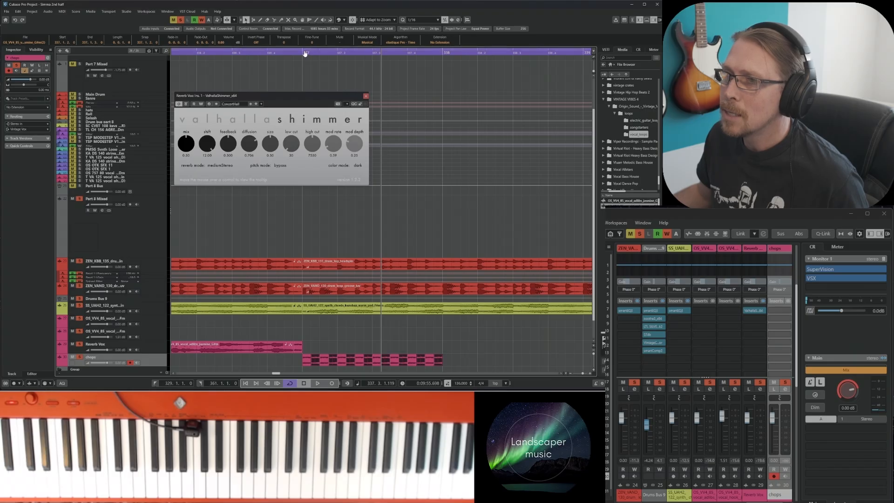
- Set the loop range to run from bar 337 to bar 338
click(437, 54)
alt+click(443, 54)
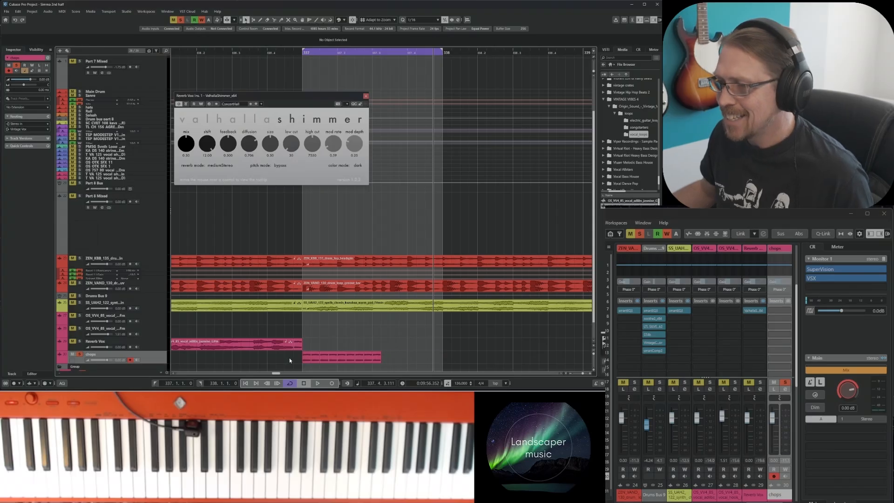
- Replace the short chops slices with a one-beat slice cut from the end of the Reverb Vox clip, repeated across bar 337
key(ctrl+z)
key(ctrl+z)
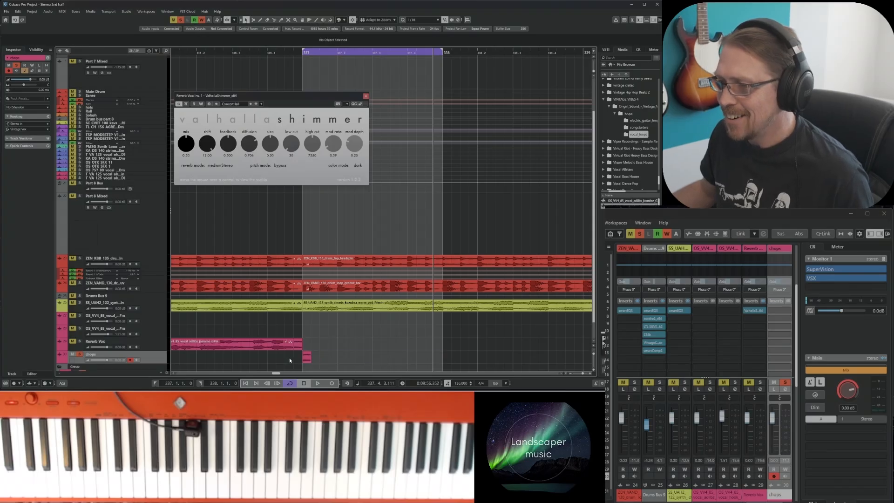
key(3)
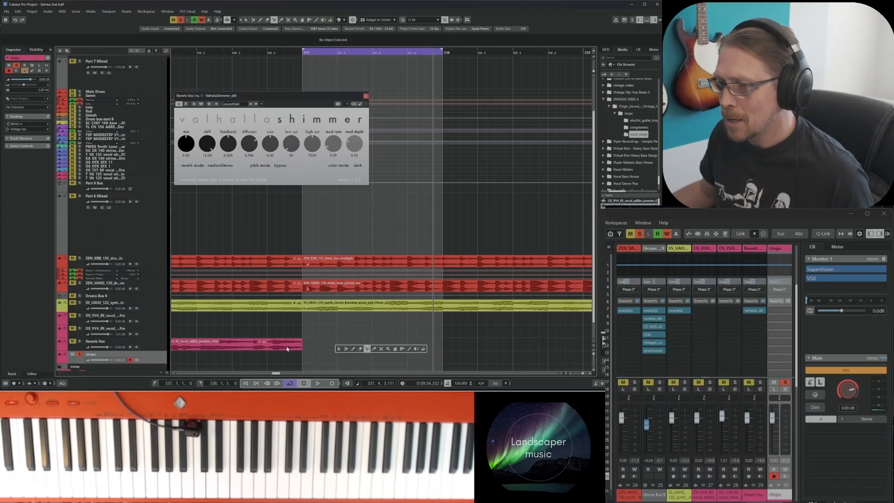
key(1)
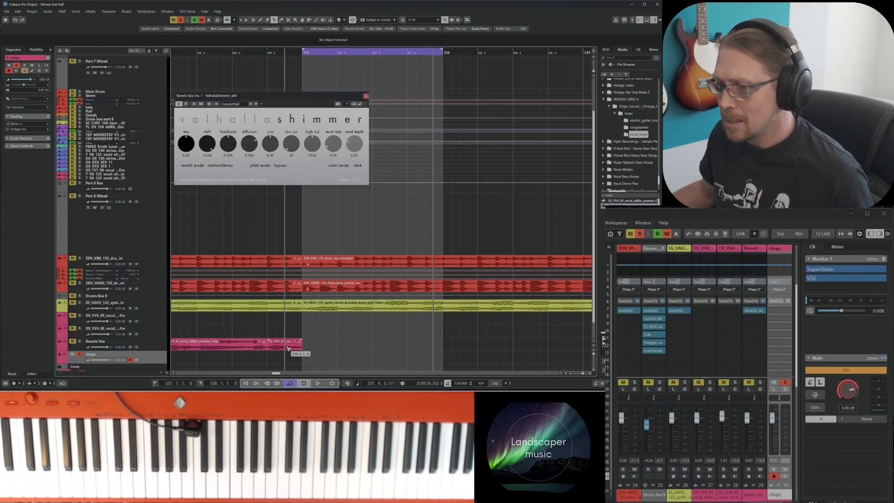
drag(291, 346, 356, 348)
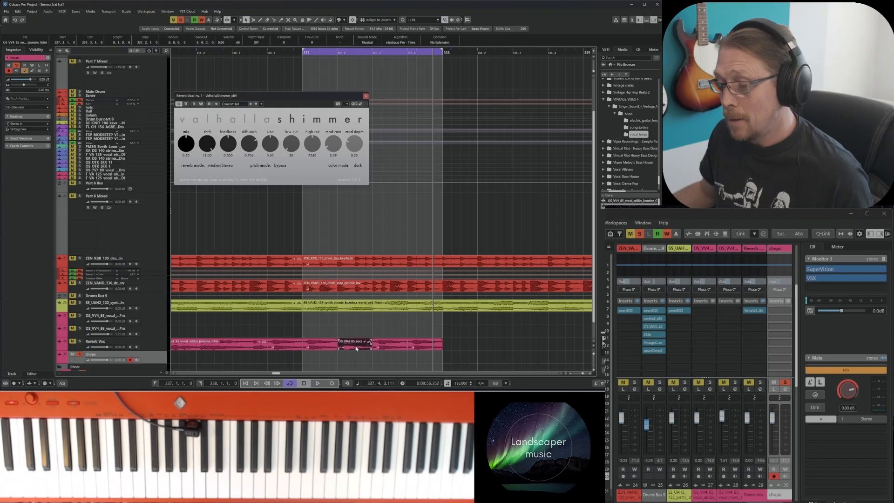
alt+right_click(424, 345)
click(446, 183)
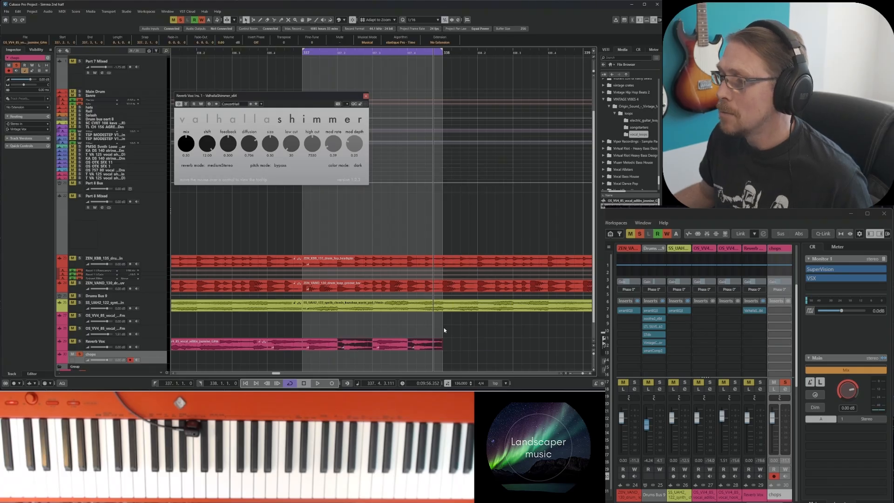
drag(435, 323, 320, 359)
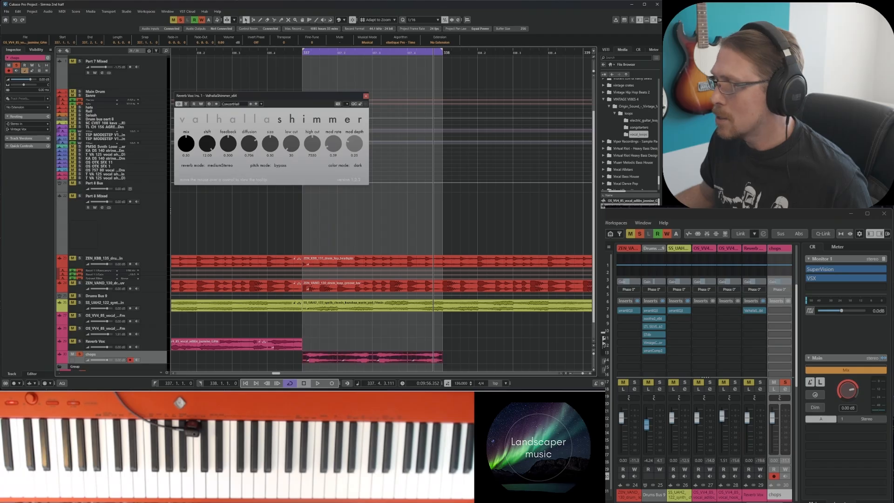
- Play the chops loop, try removing all but its first slice, and restore the four slices to the chops track
key(space)
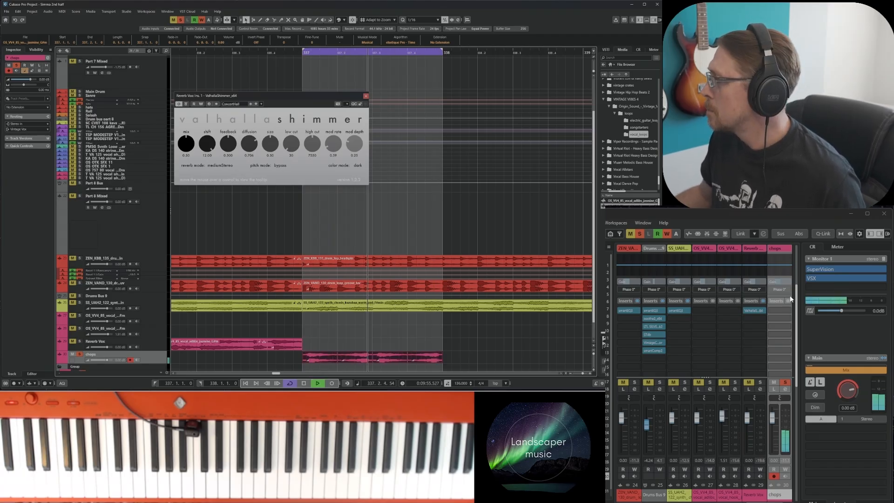
drag(468, 360, 347, 354)
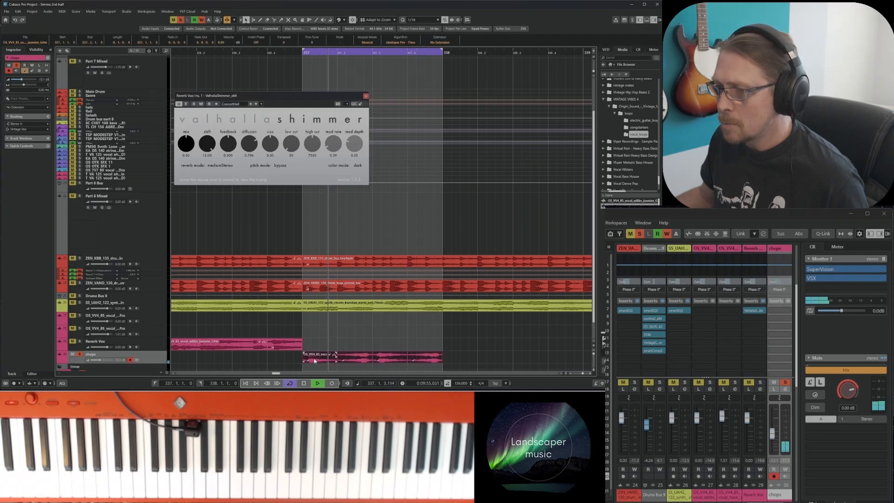
key(Delete)
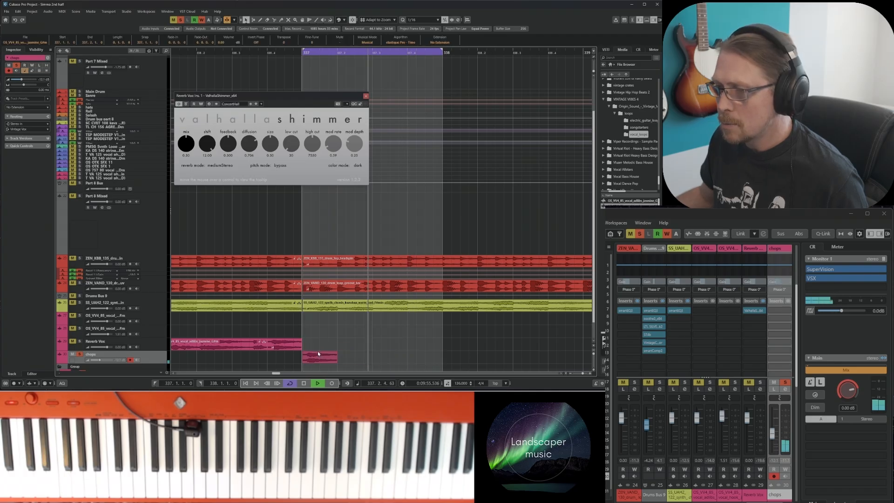
key(ctrl+z)
key(ctrl+z)
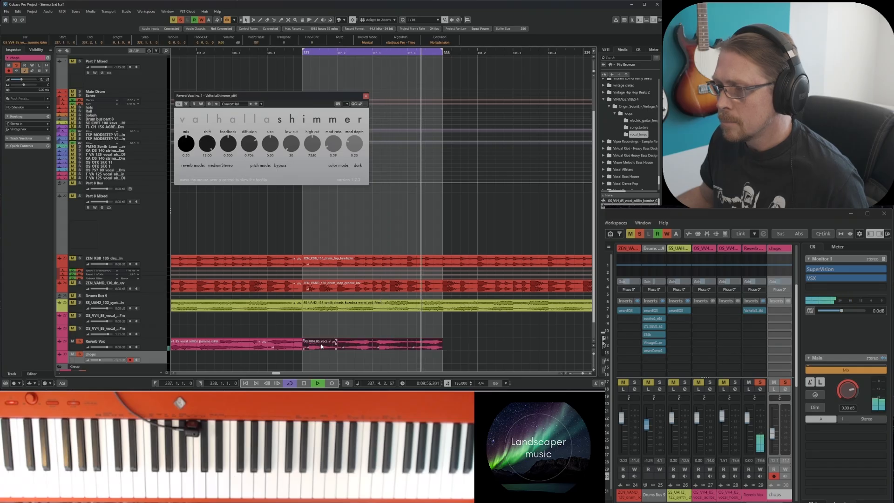
drag(321, 346, 321, 358)
key(space)
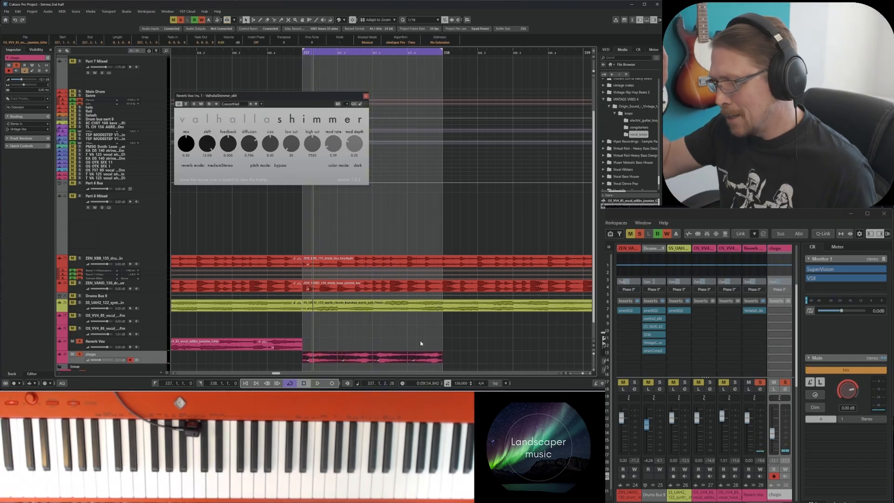
- Split each of the four one-beat chops slices in half and play the result
key(h)
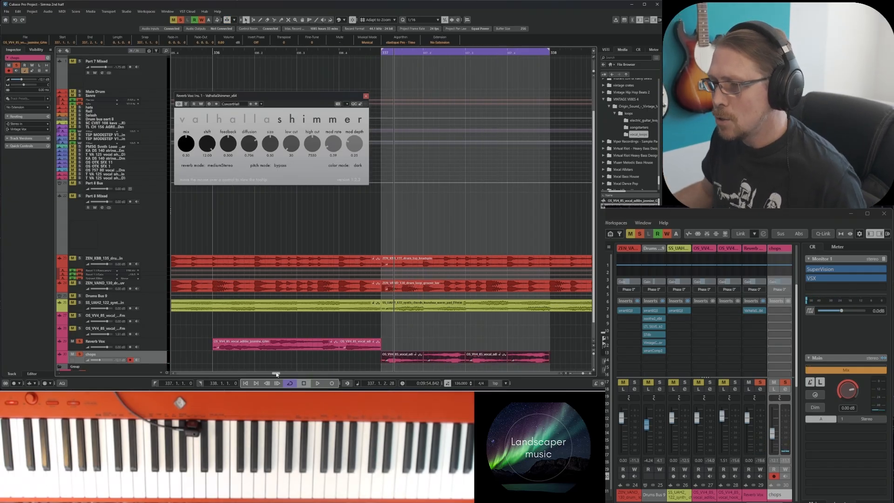
drag(277, 375, 275, 374)
key(alt+Down)
click(369, 312)
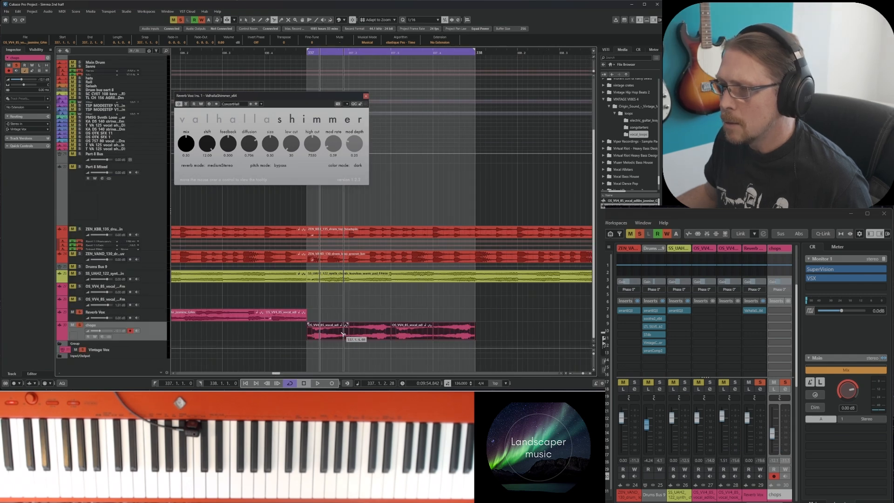
click(331, 337)
click(351, 336)
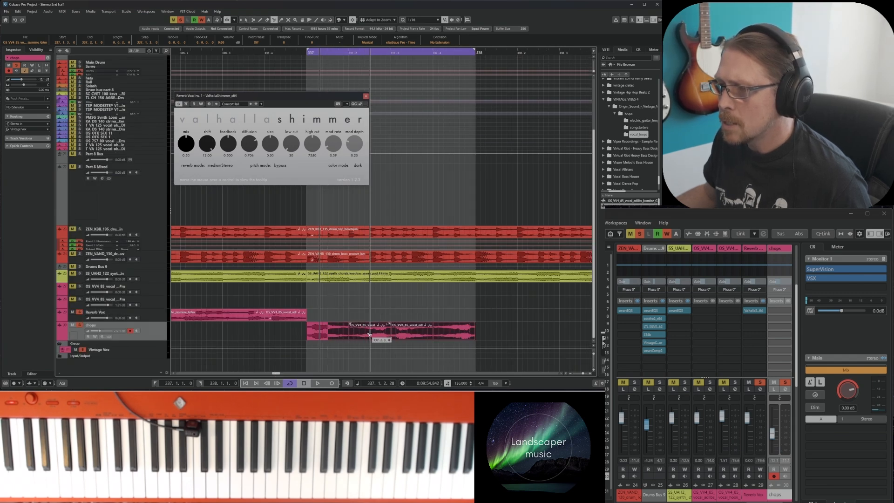
key(space)
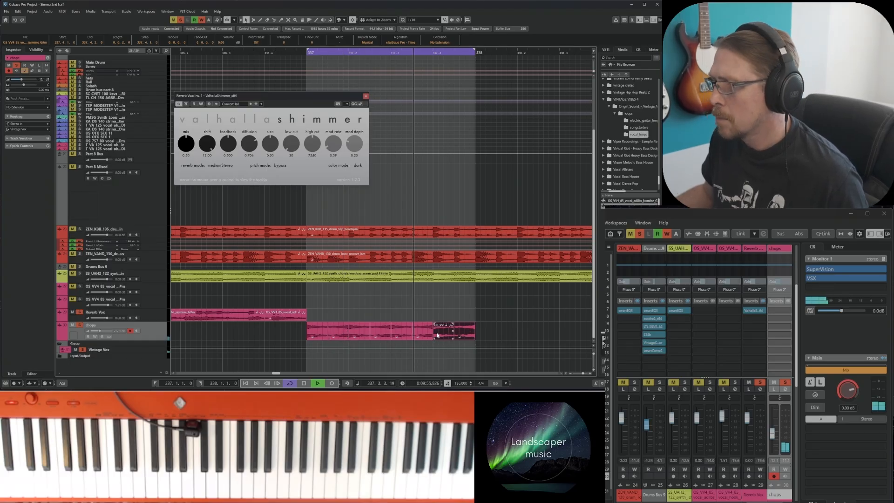
- Select all the chops slices in bar 337 and add a very short fade-out at their ends
drag(492, 319, 321, 332)
key(h)
key(h)
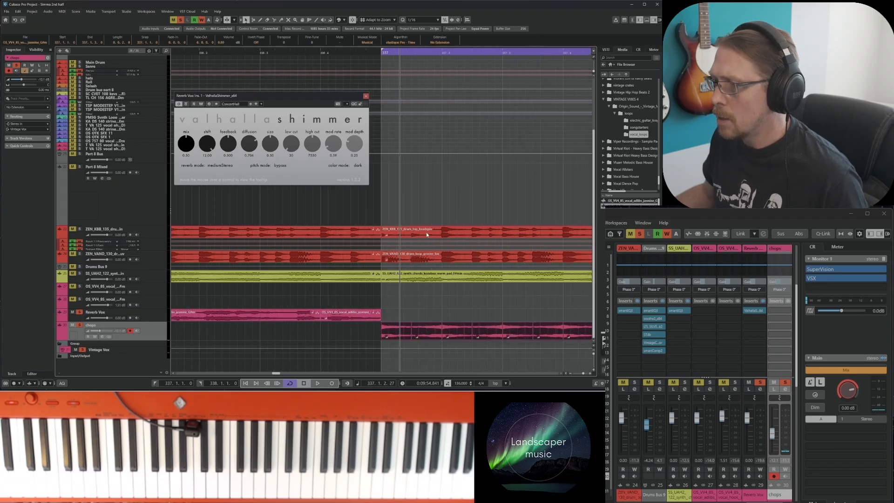
drag(414, 52, 350, 336)
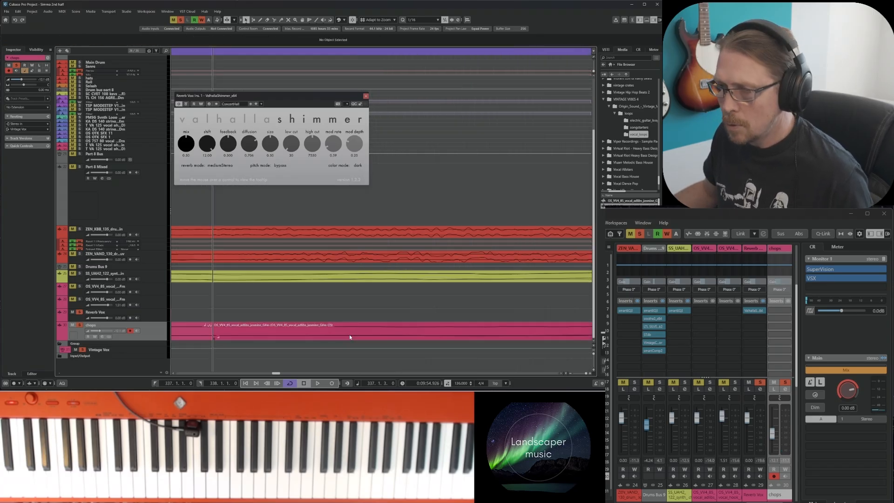
key(g)
key(g)
key(g)
key(g)
key(g)
key(g)
key(g)
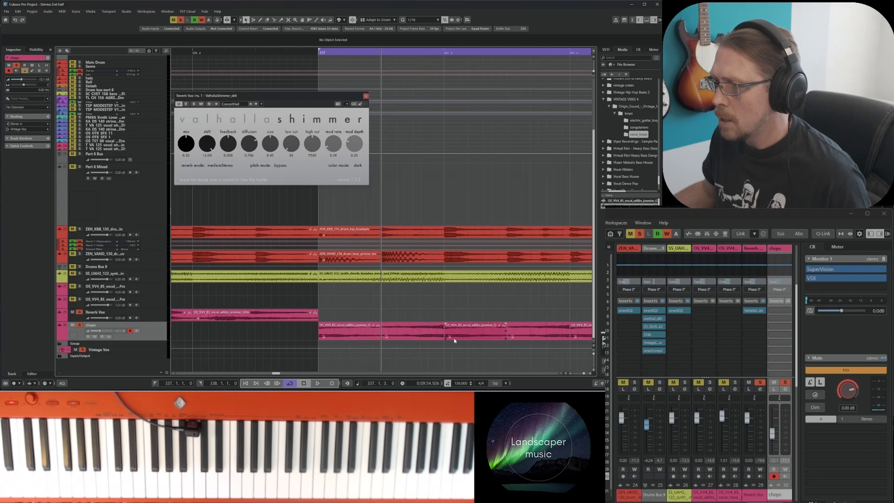
click(454, 340)
key(h)
key(h)
key(h)
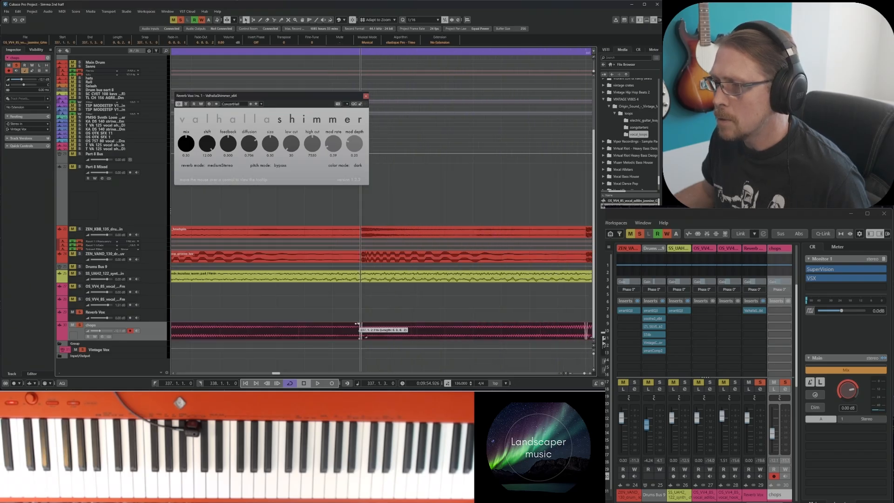
- Lengthen the fade-ins and fade-outs of all the chops slices while auditioning the loop
key(space)
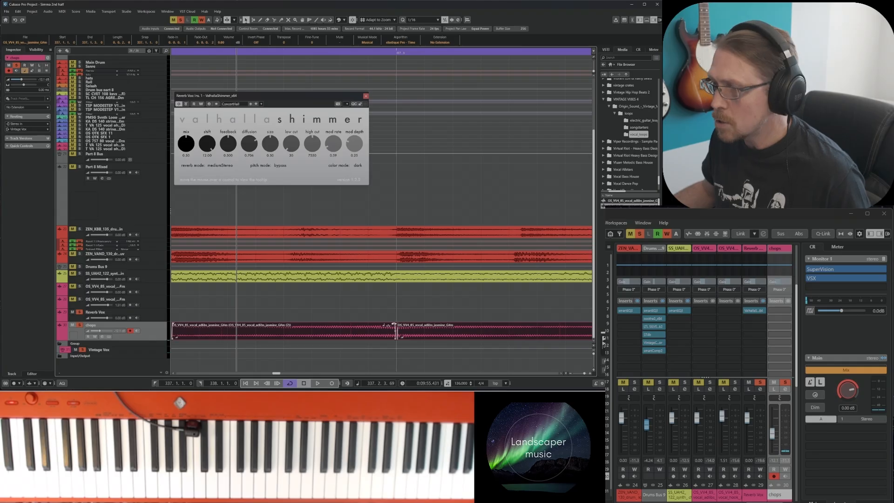
key(space)
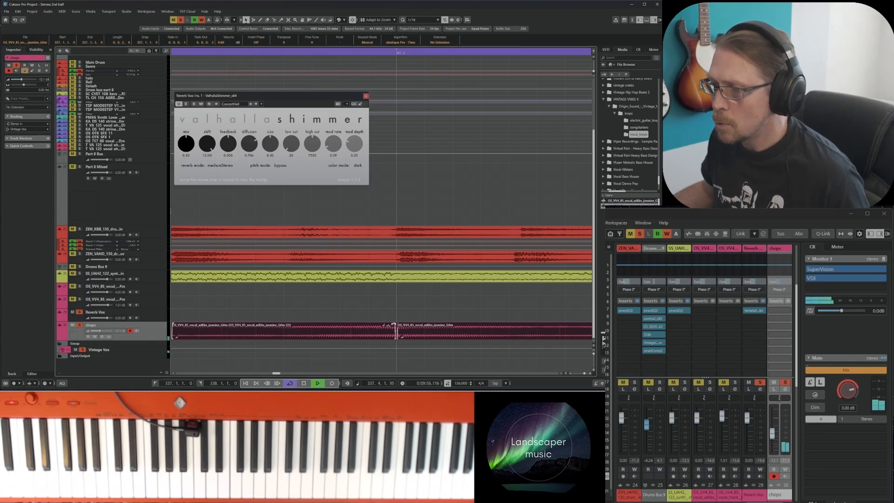
mouse_move(394, 325)
mouse_down()
mouse_move(385, 323)
mouse_move(402, 323)
mouse_up()
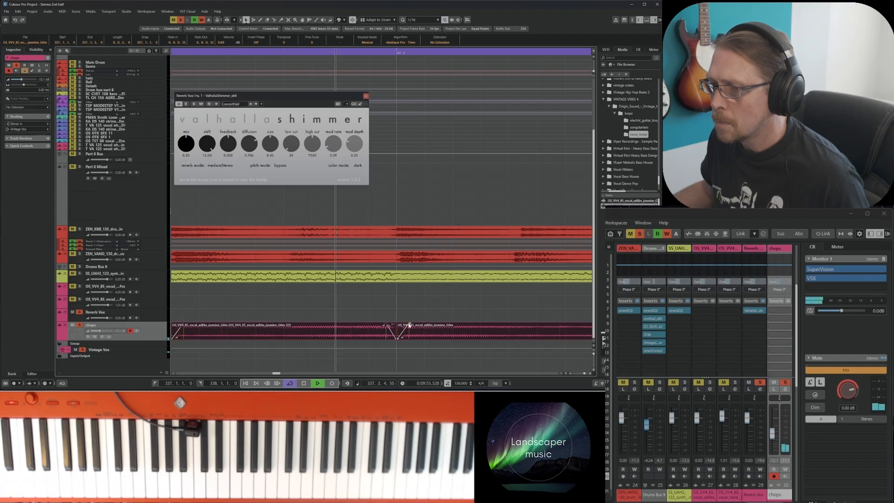
drag(408, 324, 369, 324)
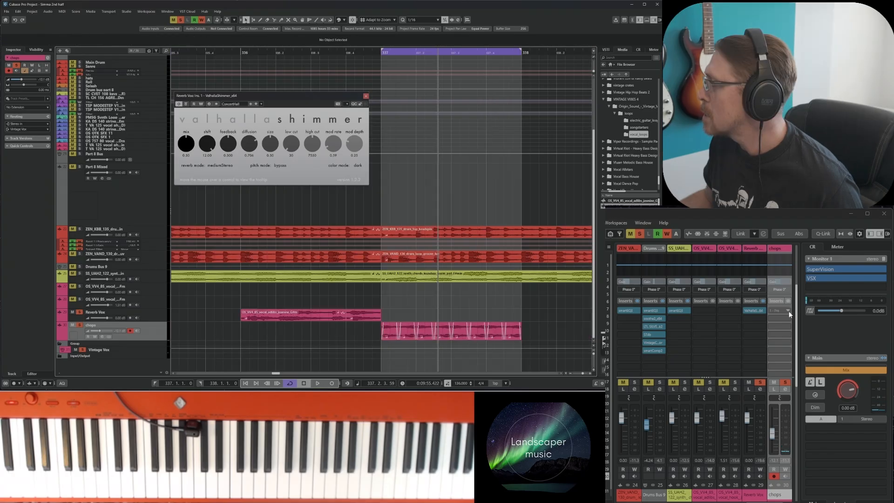
- Insert the UJAM Finisher Micro effect in the chops track's first insert slot and open its mode selection
click(783, 310)
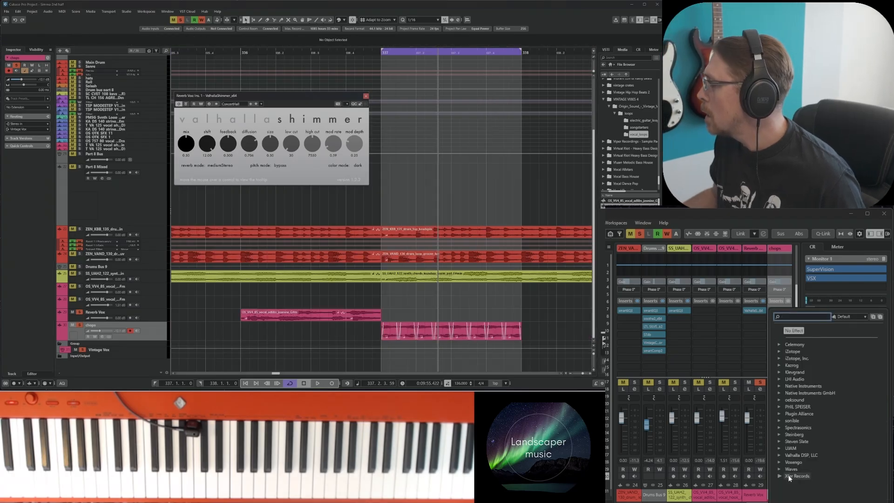
click(779, 448)
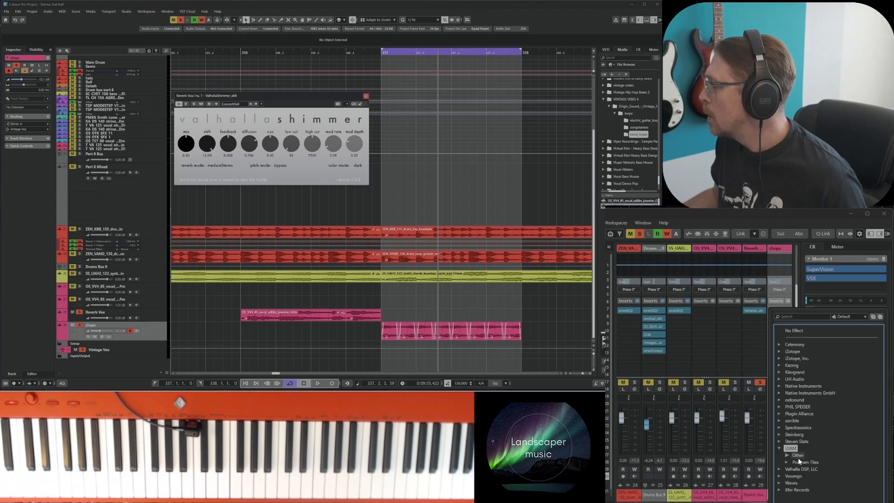
click(788, 456)
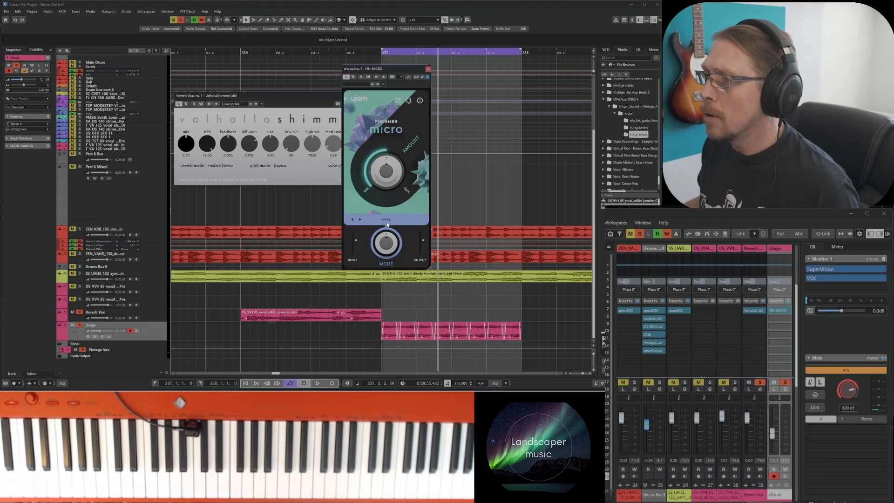
click(385, 220)
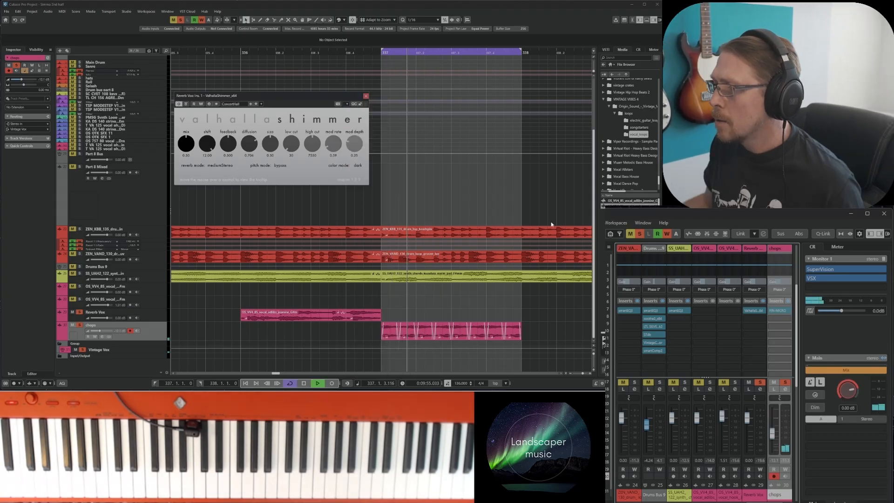
- Unsolo the chops and Reverb Vox tracks and audition the loop within the full mix
click(80, 325)
click(80, 313)
key(space)
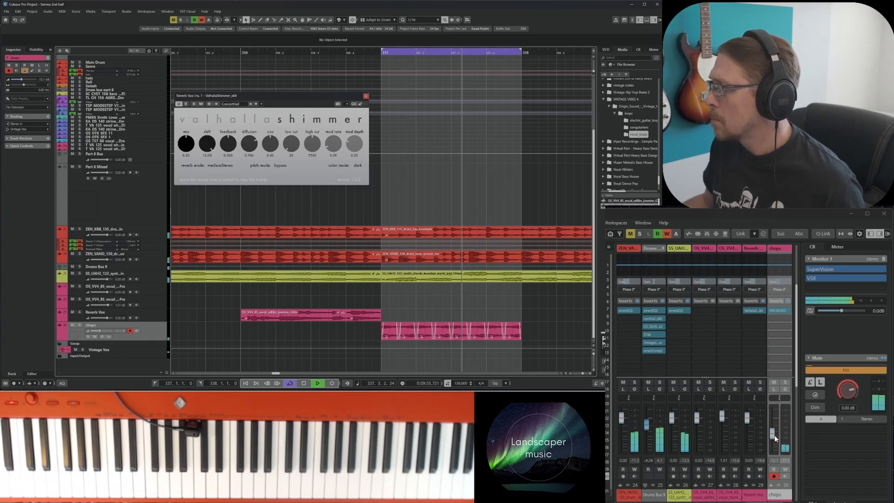
key(space)
- Duplicate the one-bar chops pattern to fill bar 337 up to bar 341, and extend the loop range to bar 341
key(g)
key(g)
key(g)
right_click(420, 324)
click(426, 326)
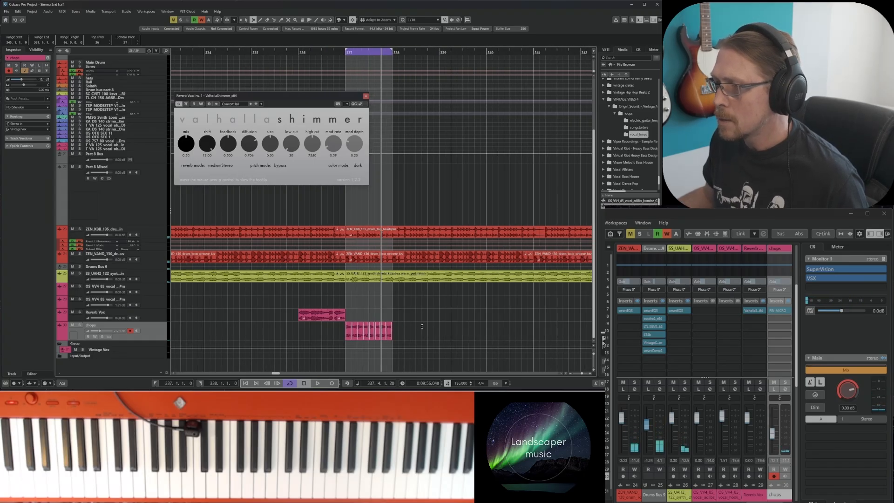
key(ctrl+d)
key(ctrl+d)
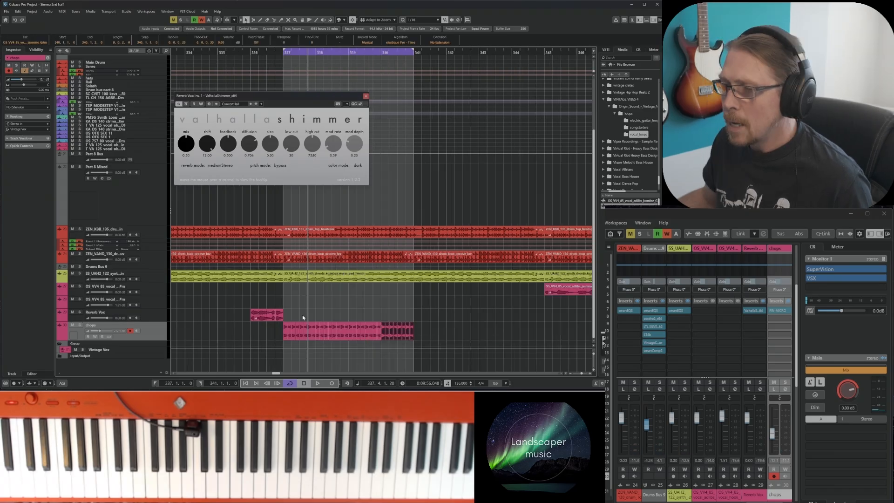
- Split a short slice out of the Reverb Vox phrase in bar 336 and copy it into bar 338
key(h)
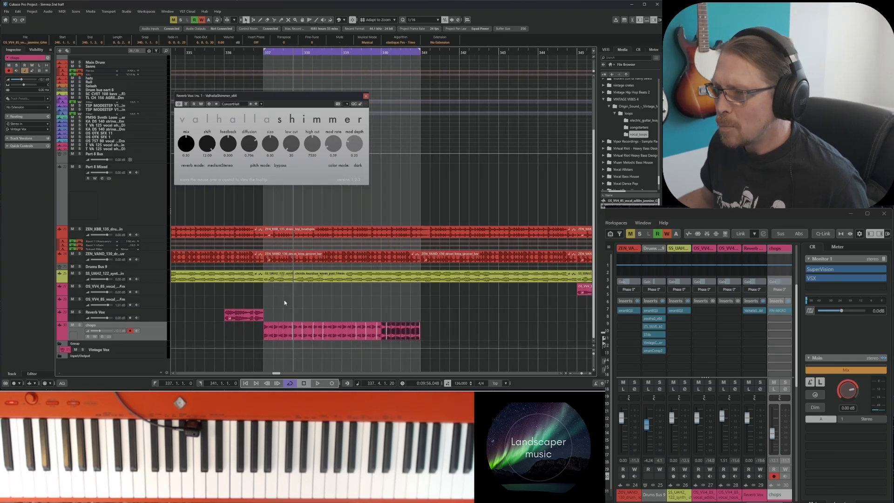
click(335, 304)
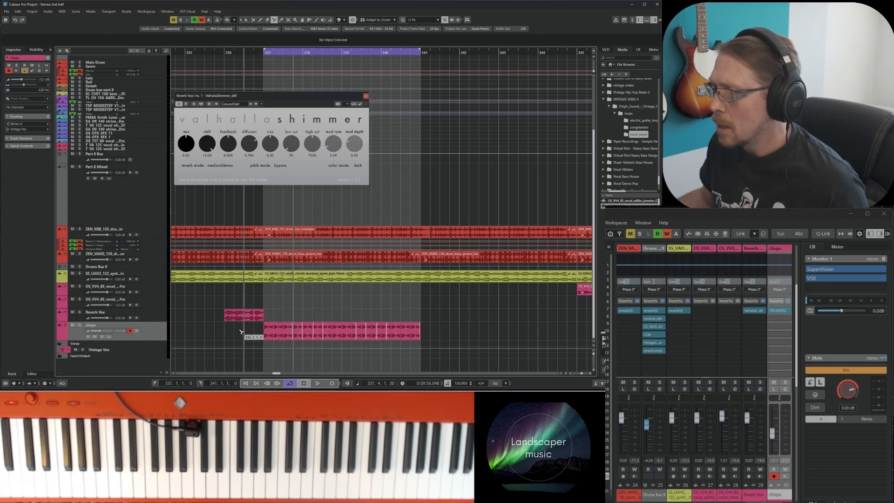
key(h)
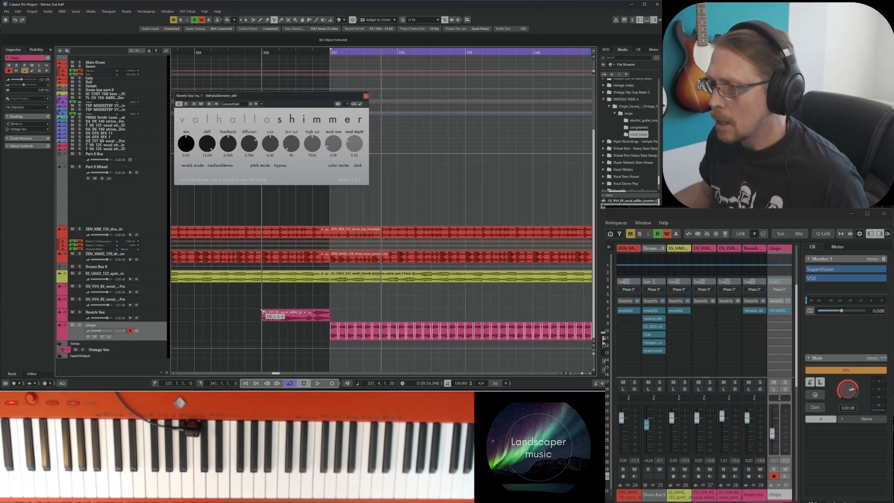
click(289, 316)
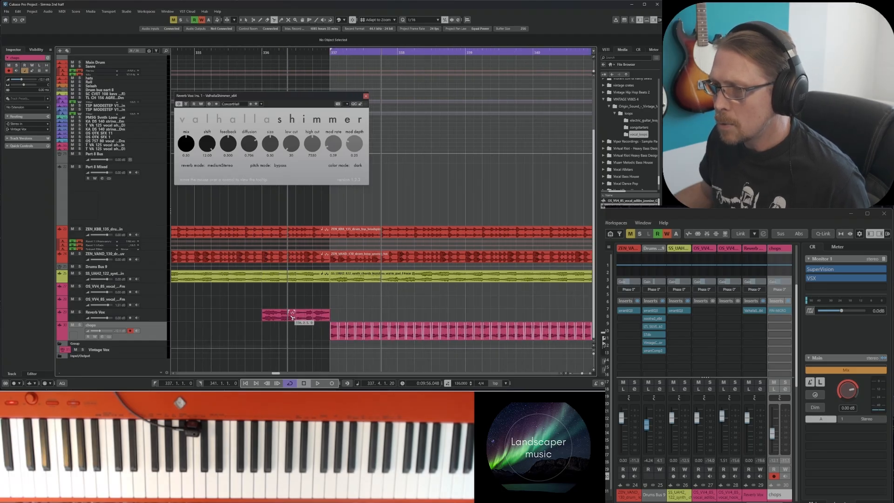
key(1)
drag(292, 317, 498, 319)
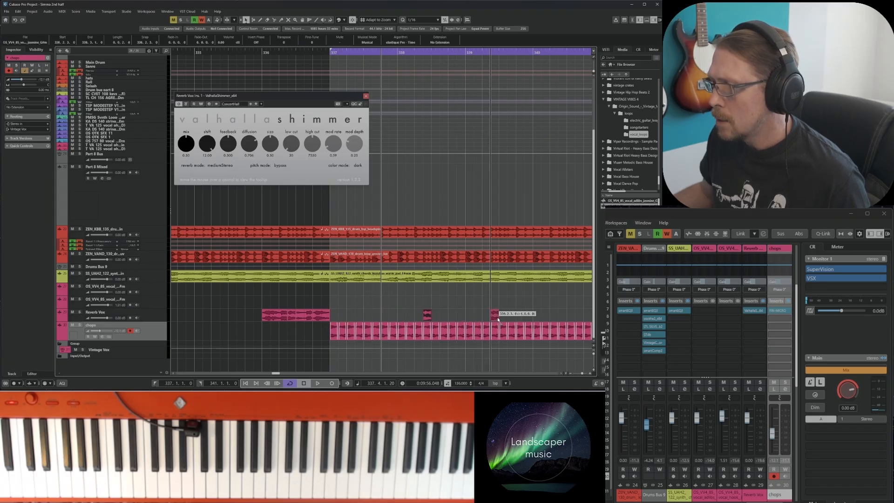
- Duplicate the Reverb Vox range from bars 337 to 339 onto bars 339 to 341 and audition the result
key(2)
drag(466, 315, 592, 316)
key(space)
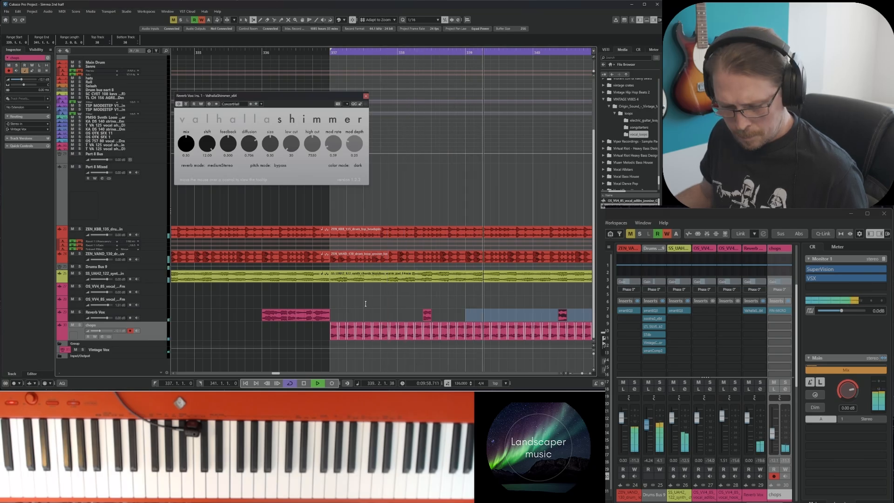
key(g)
key(1)
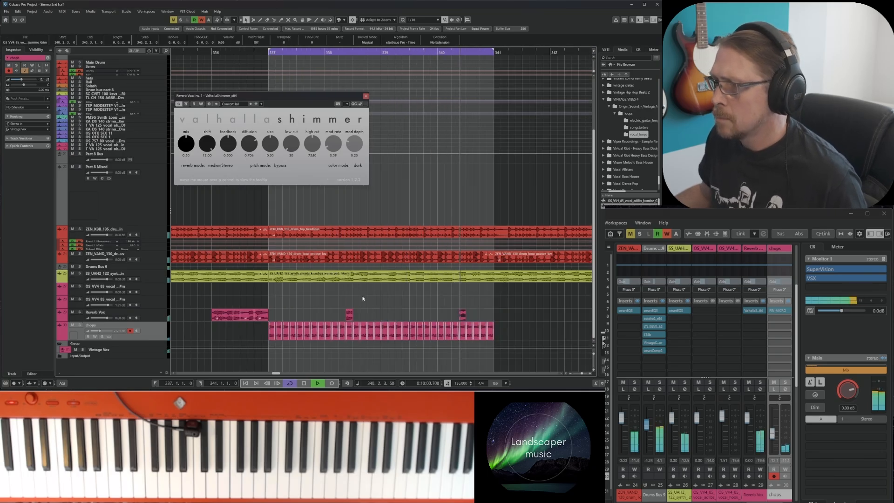
- Lower the volume of the two copied Reverb Vox slices and close the ValhallaShimmer window while auditioning the loop
click(349, 315)
key(h)
key(h)
key(space)
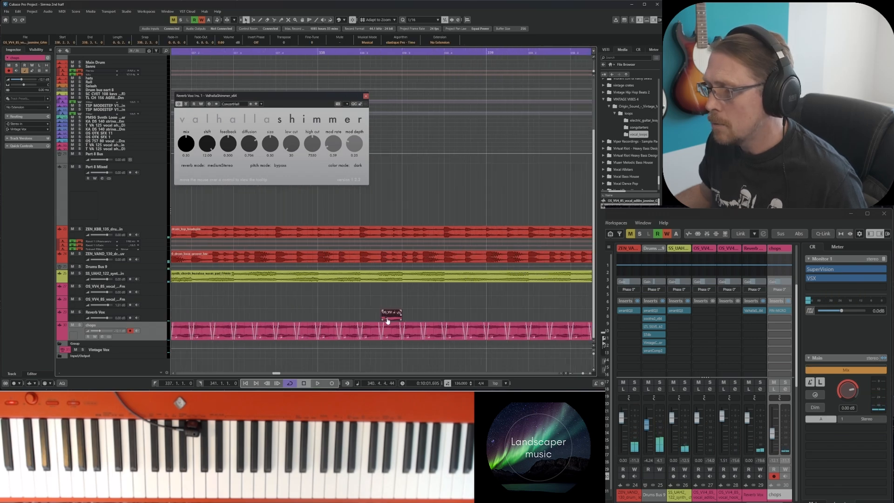
drag(385, 316, 385, 320)
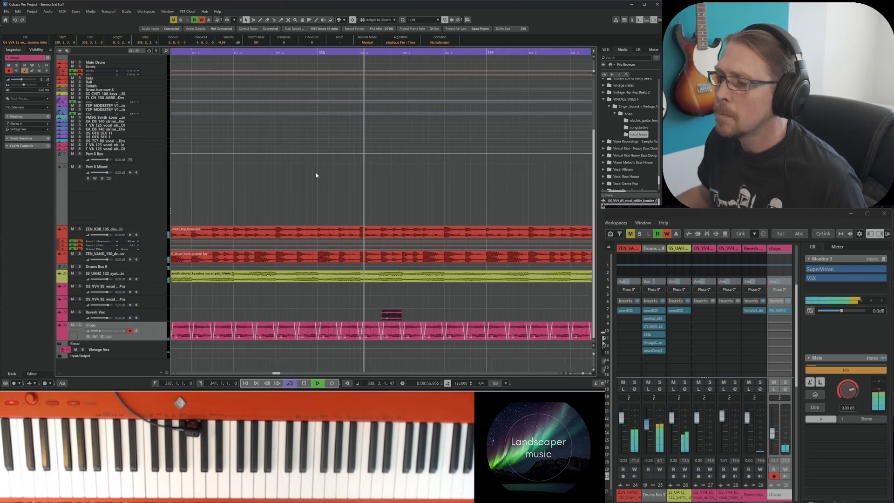
key(g)
key(g)
key(g)
key(g)
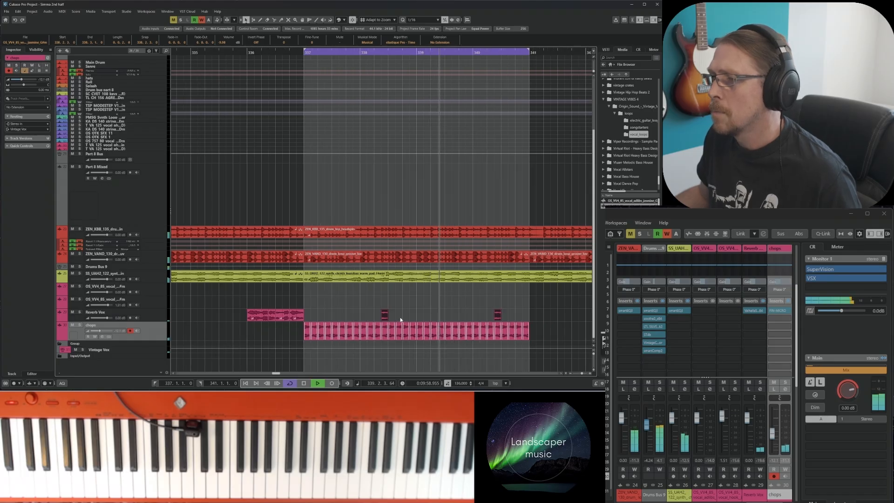
key(space)
- Split a short slice off the start of the bar 336 Reverb Vox phrase and copy it to beat 3 of bars 337 and 339
key(h)
key(h)
key(g)
click(245, 292)
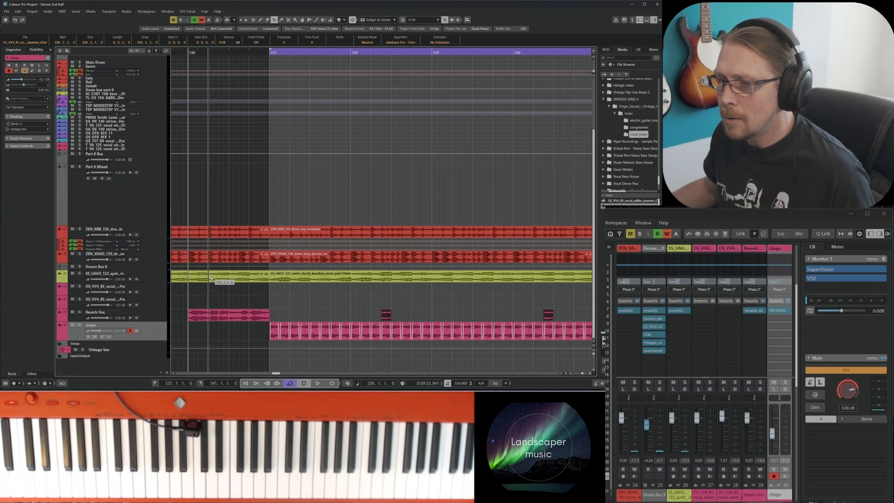
key(h)
key(h)
key(h)
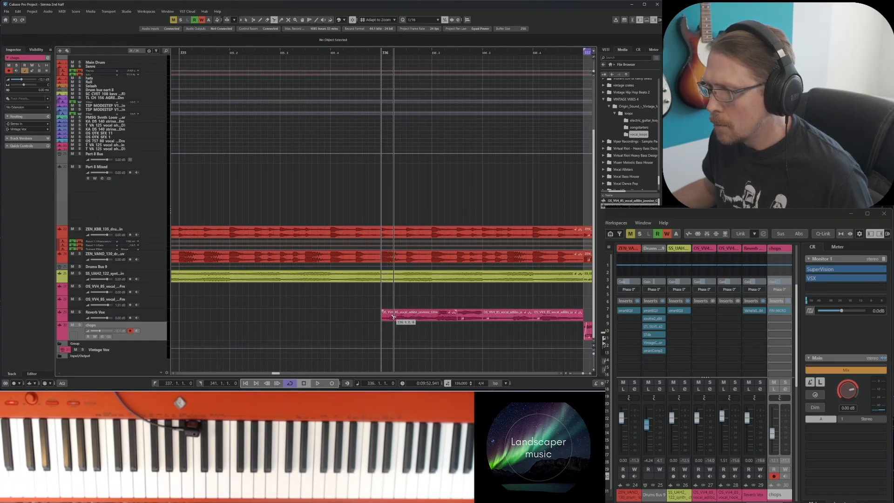
alt+click(394, 317)
key(g)
key(g)
drag(383, 317, 505, 317)
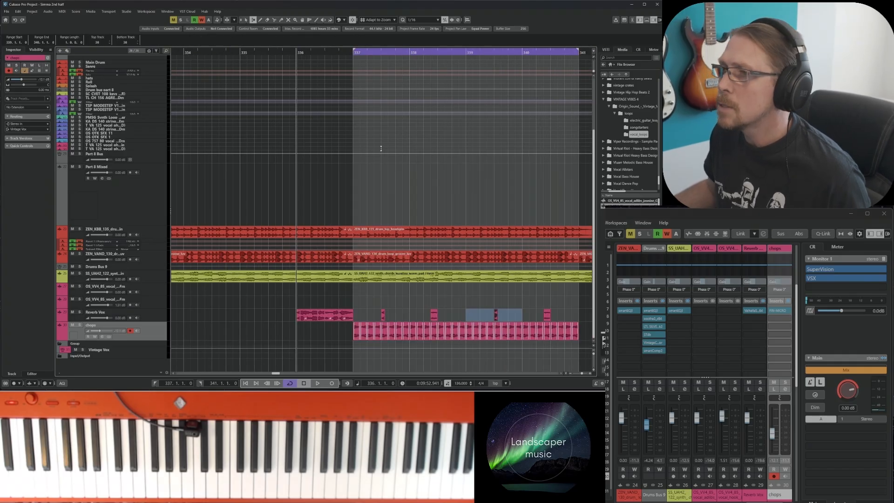
- Set the volume of the new short Reverb Vox slices in bars 337 and 339 to -11.91 dB and audition the loop
key(space)
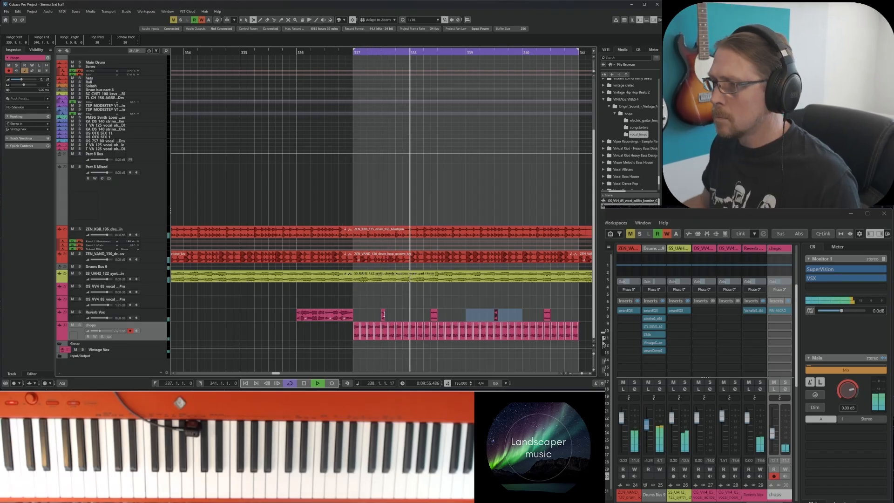
key(1)
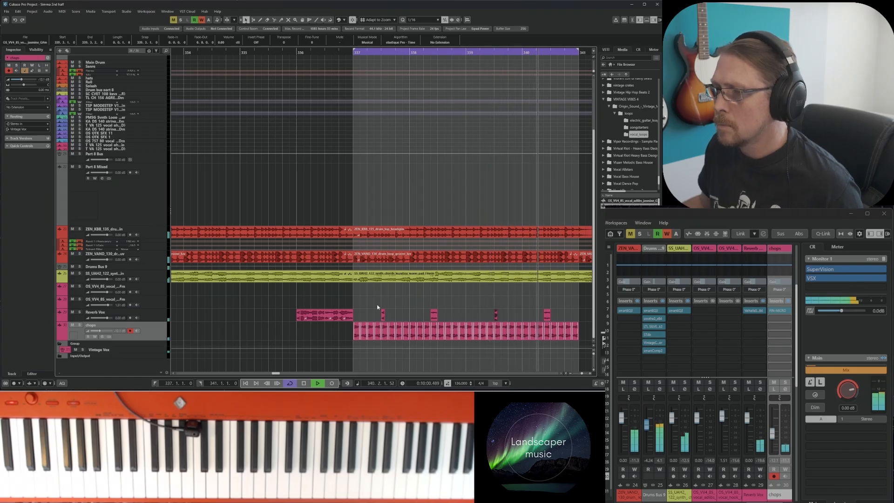
key(space)
click(383, 315)
scroll(378, 300, up, 4)
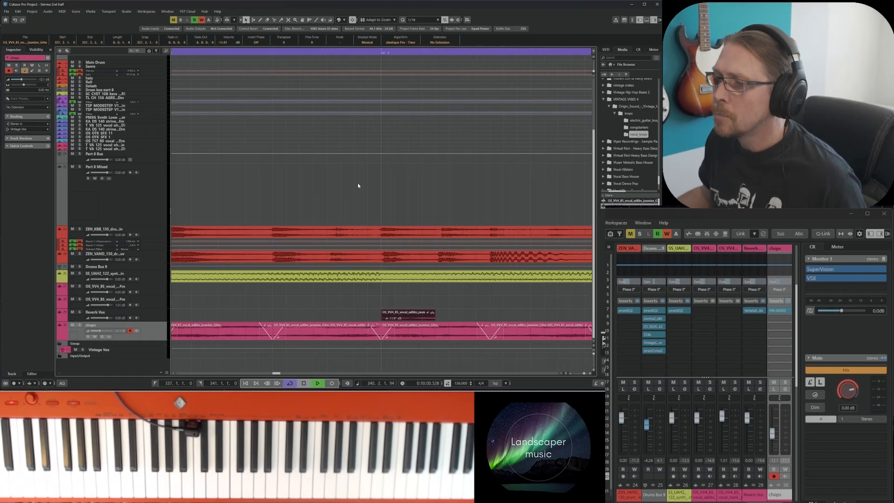
key(space)
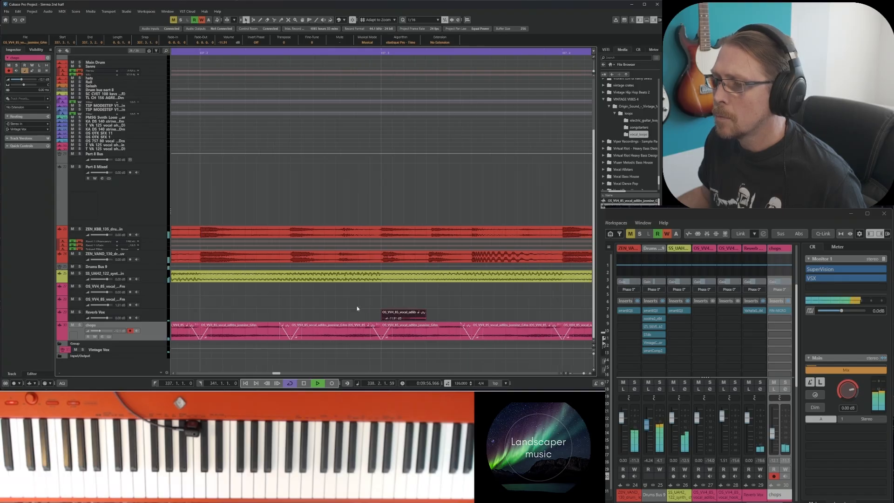
scroll(357, 299, down, 5)
scroll(413, 294, down, 5)
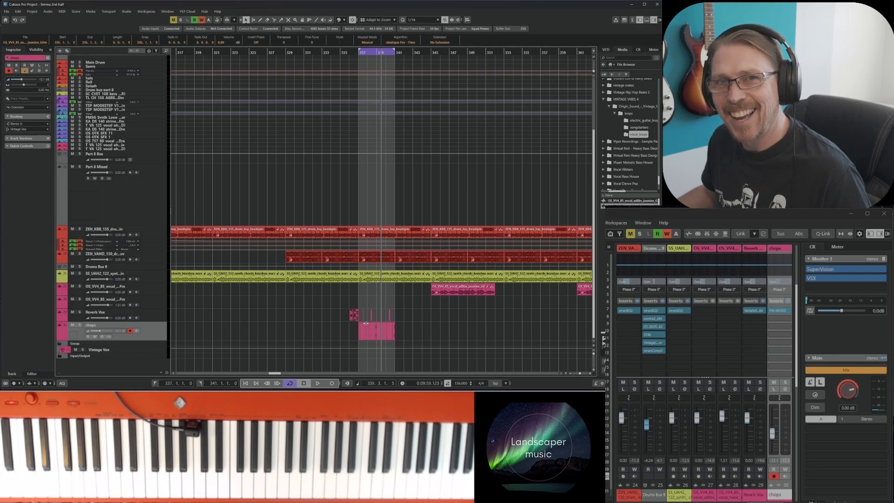
- Time-stretch the last Reverb Vox slice before bar 337 so it starts on beat 3 of bar 336, and restore normal sizing
key(h)
key(h)
key(h)
key(h)
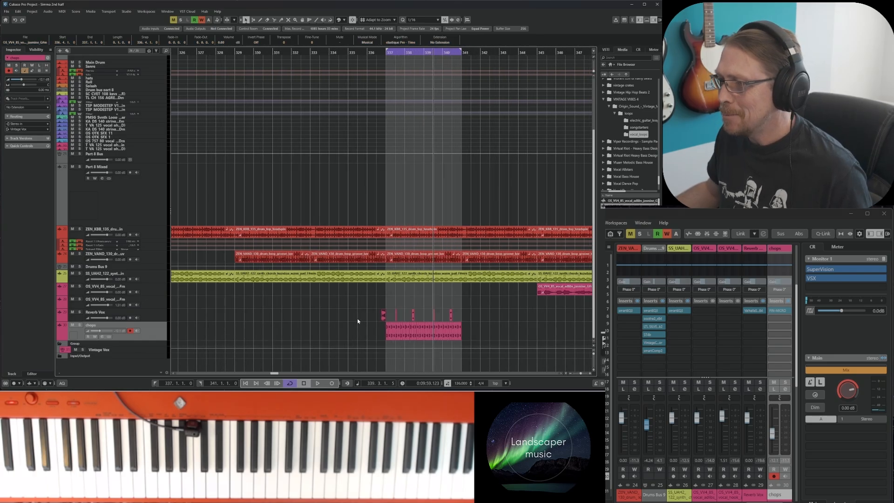
key(h)
key(h)
key(h)
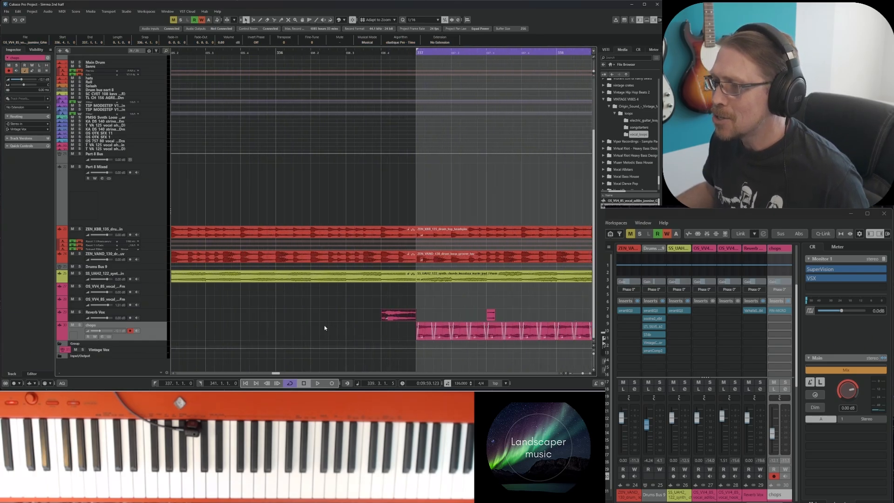
click(245, 20)
click(260, 40)
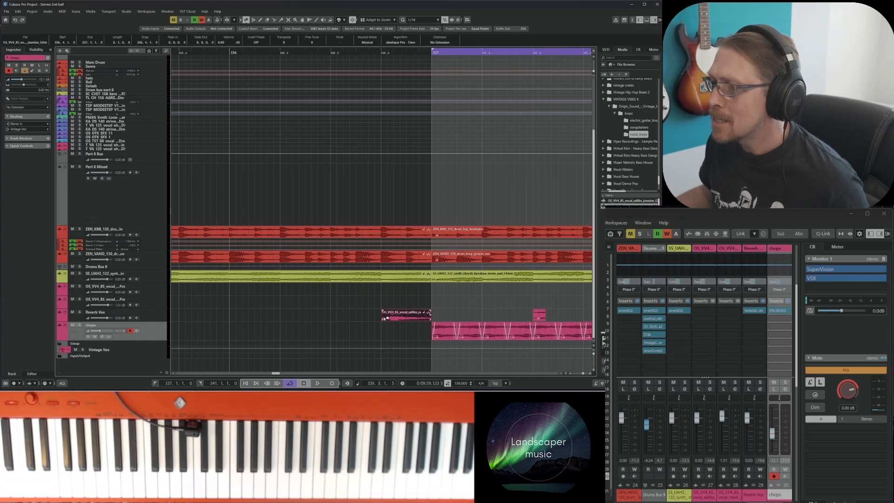
drag(384, 318, 331, 321)
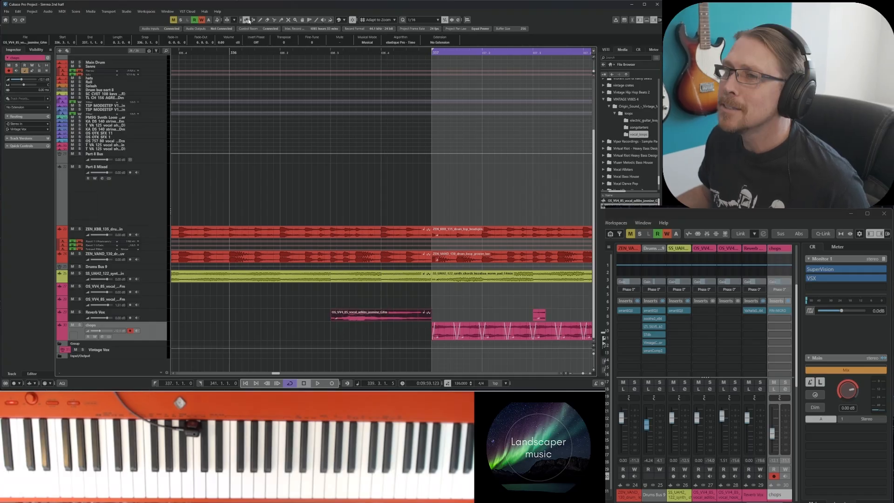
click(246, 20)
click(252, 27)
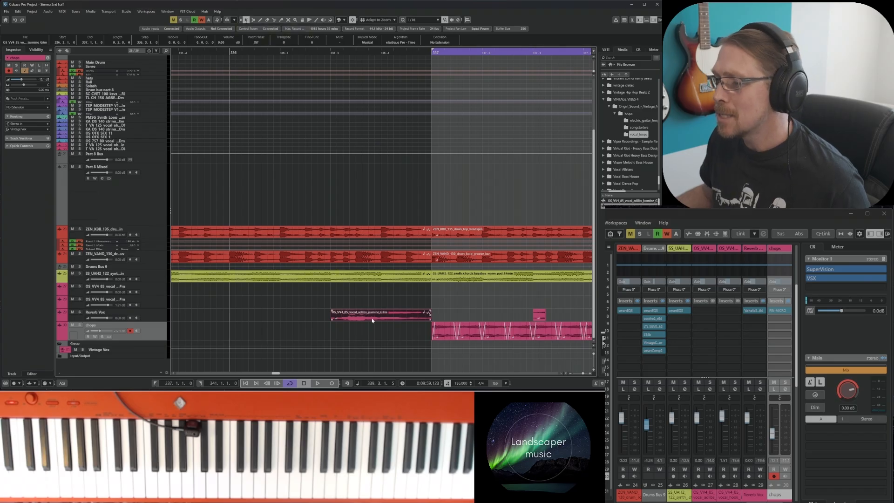
- Reverse the stretched Reverb Vox slice and give it a fade-in across nearly its whole length
right_click(370, 314)
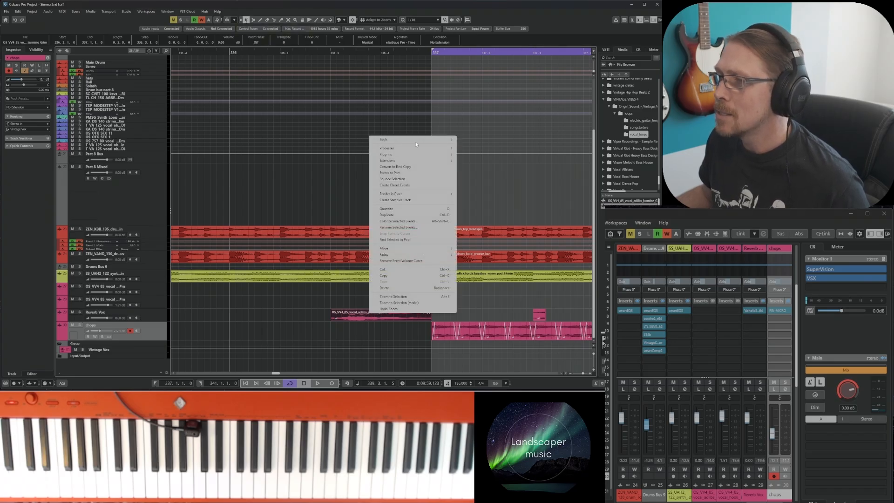
mouse_move(396, 148)
click(473, 205)
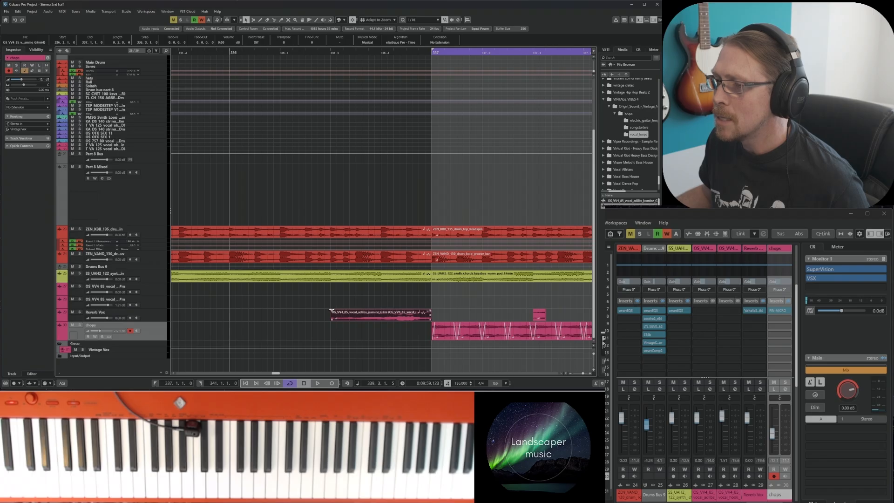
drag(331, 310, 431, 325)
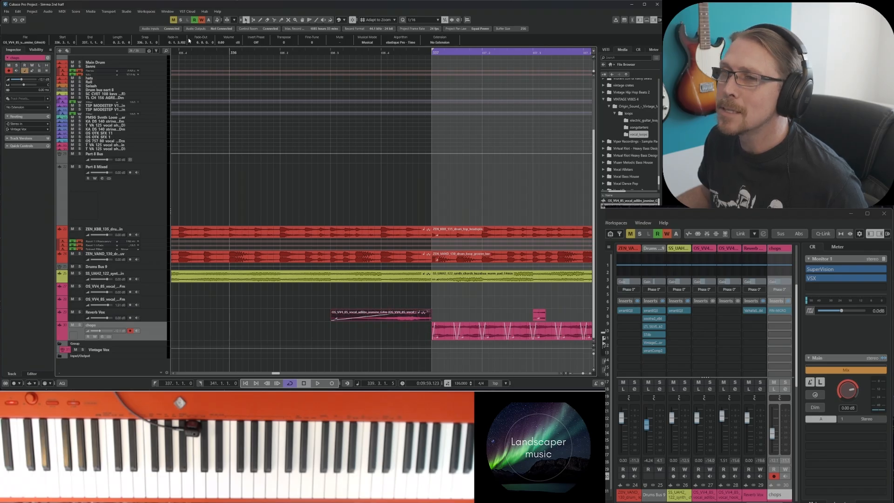
- Audition the reversed vocal leading into the chops at bar 337 within the full mix
click(180, 53)
key(space)
key(g)
key(g)
key(g)
key(g)
key(g)
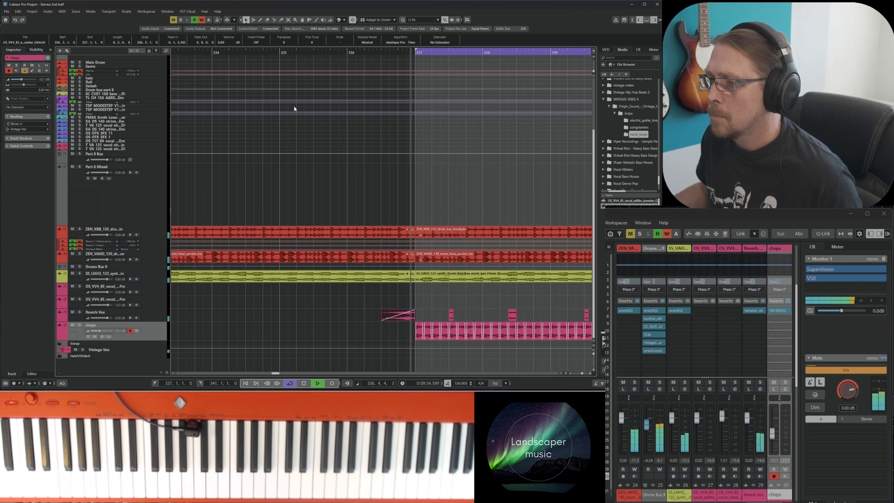
key(space)
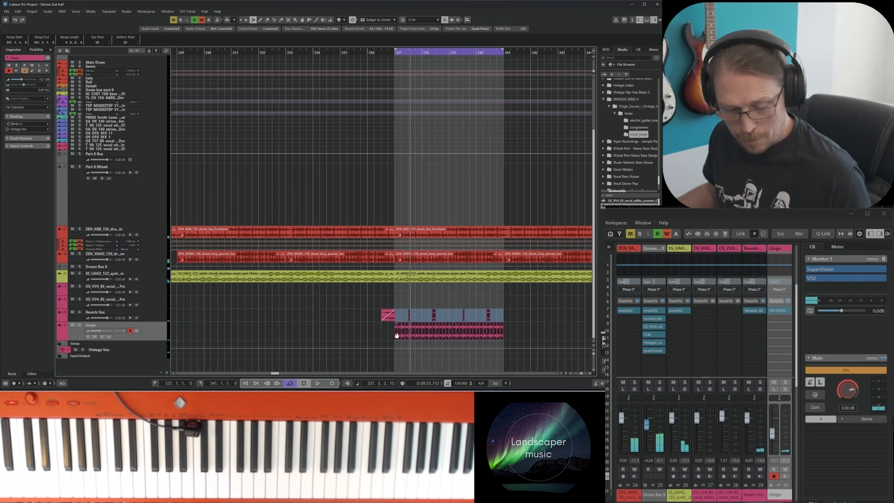
- Duplicate the Reverb Vox and chops range from bars 337 to 341 onto bars 341 to 345
key(ctrl+d)
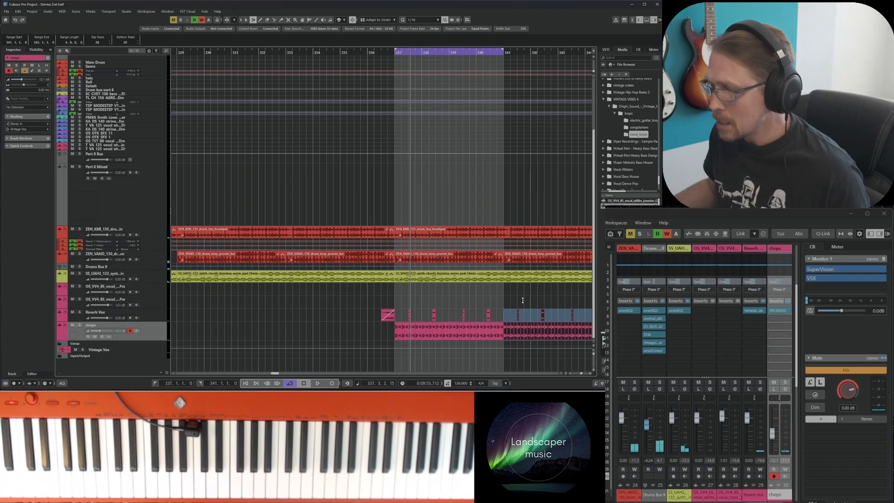
key(g)
key(1)
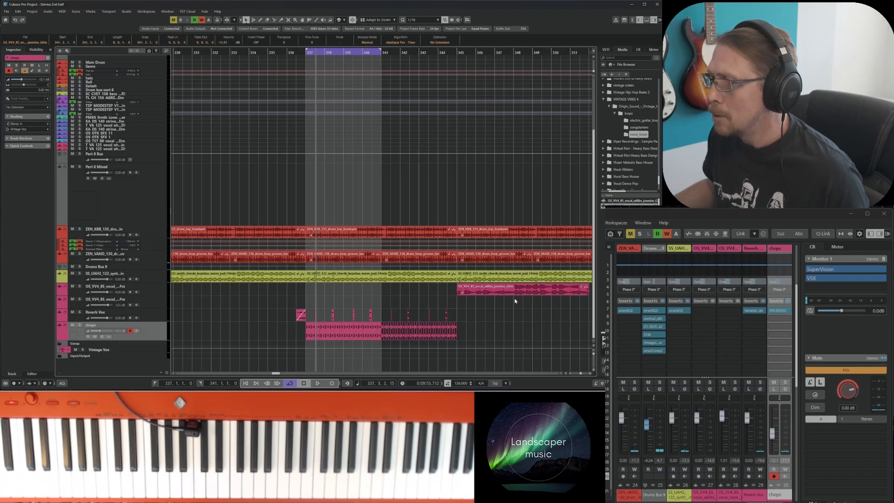
- Delete the vocal adlibs clip at bar 345 and move the vocal hook clip to start at bar 353
key(g)
key(g)
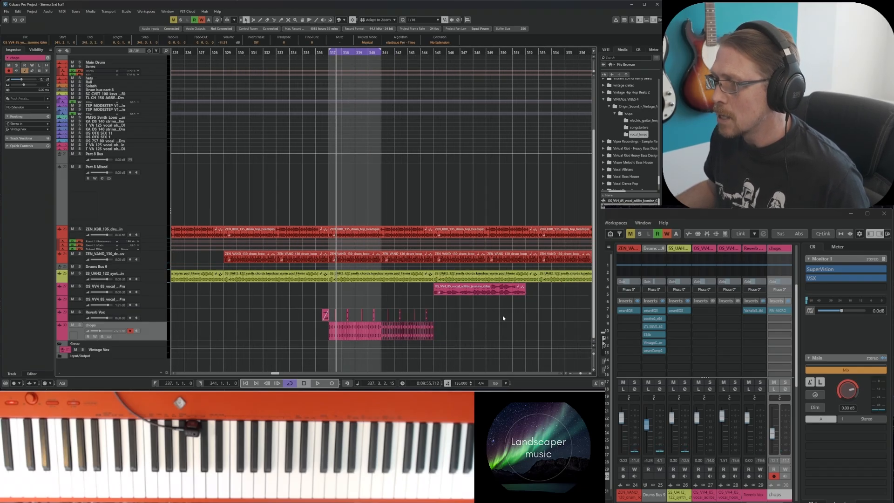
key(g)
key(g)
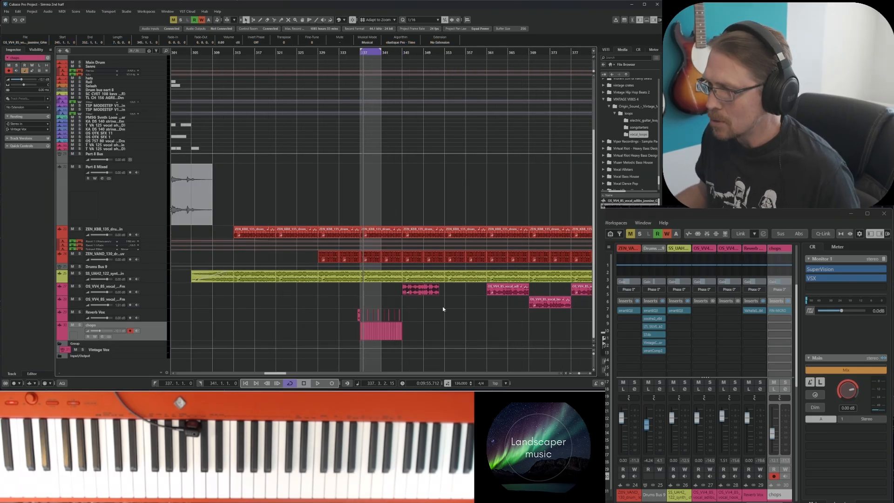
key(Delete)
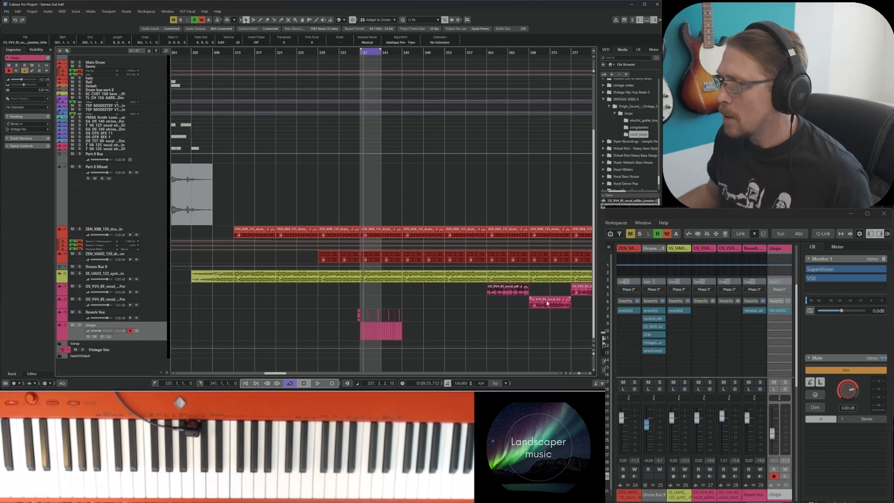
drag(548, 304, 392, 305)
- Set the loop range to bars 345 to 353 and fill it with copies of the Reverb Vox and chops pattern
right_click(299, 330)
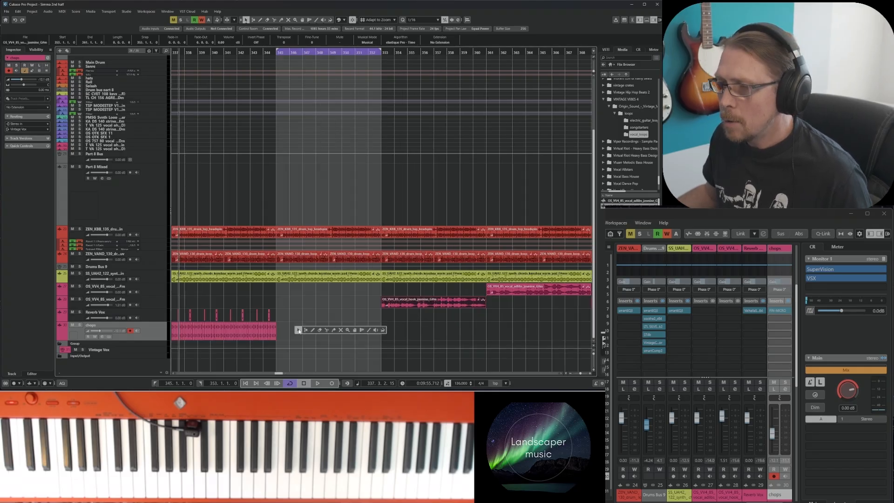
click(306, 330)
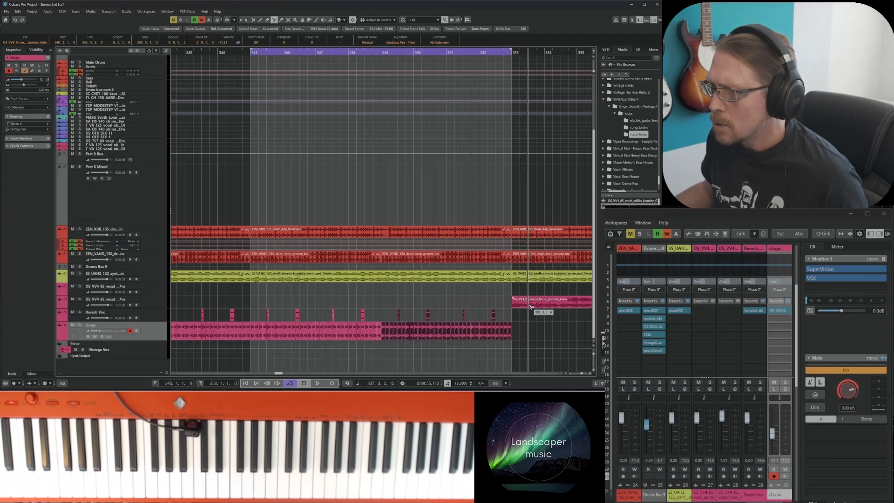
- Cut a one-beat slice from the vocal hook clip and place it at beat 2 of bar 345 on a duplicate of the chops track
click(521, 305)
click(529, 306)
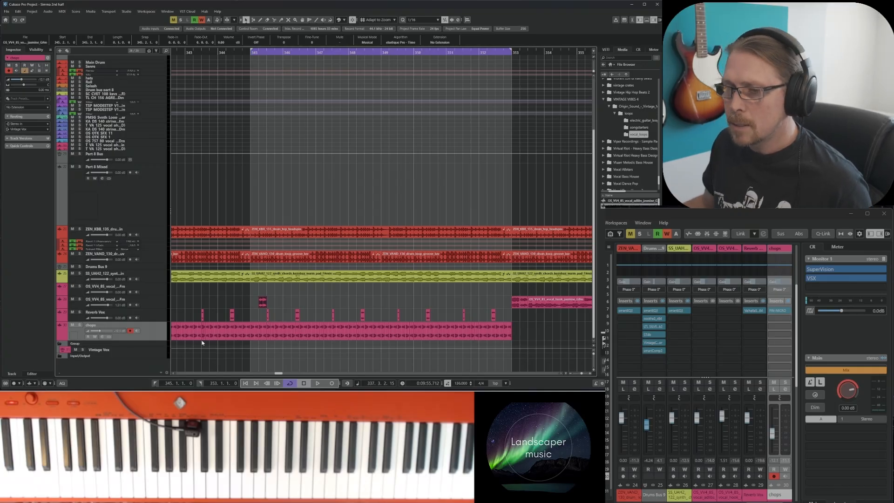
right_click(153, 331)
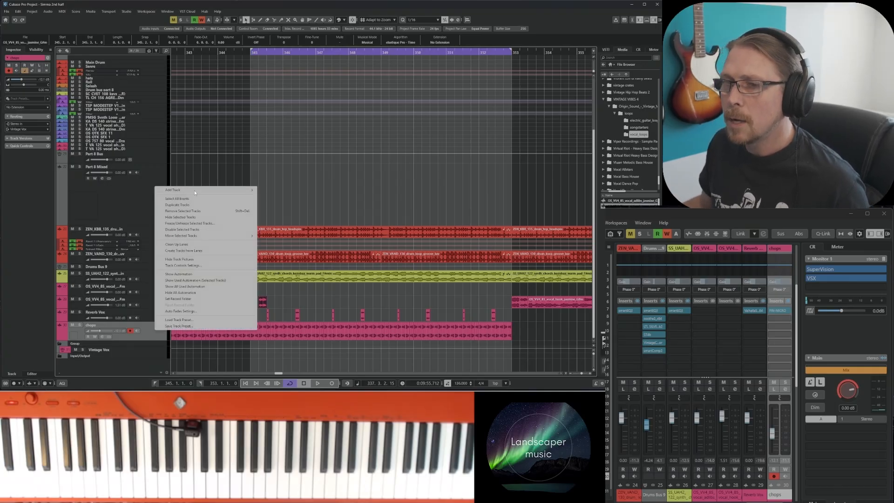
click(279, 193)
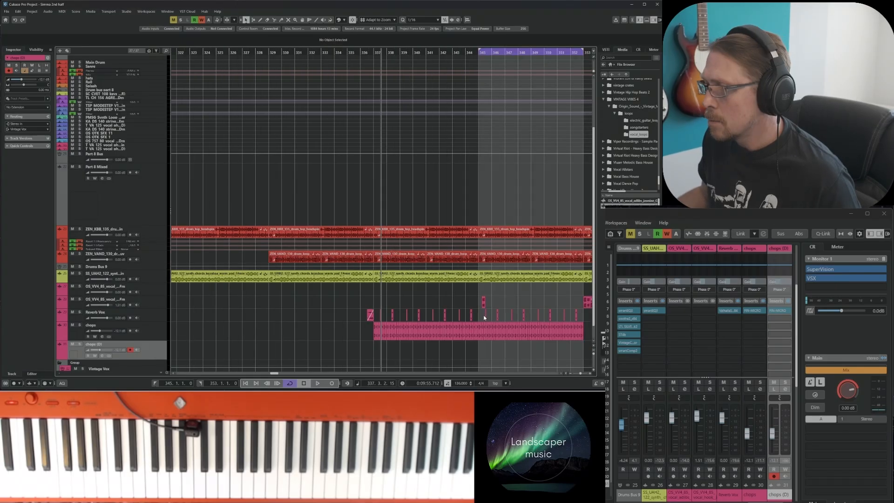
key(h)
key(h)
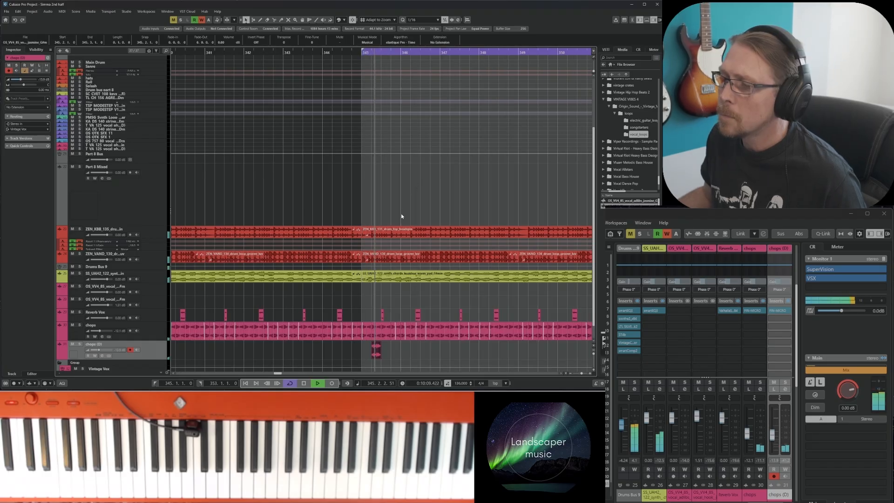
key(h)
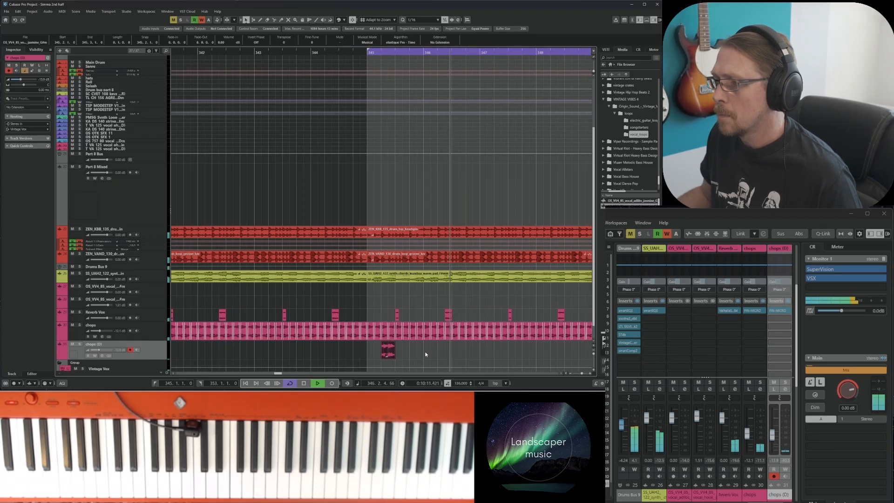
- Repeat the hook slice on the chops (D) track every two bars from bar 345 through bar 351 during playback
key(space)
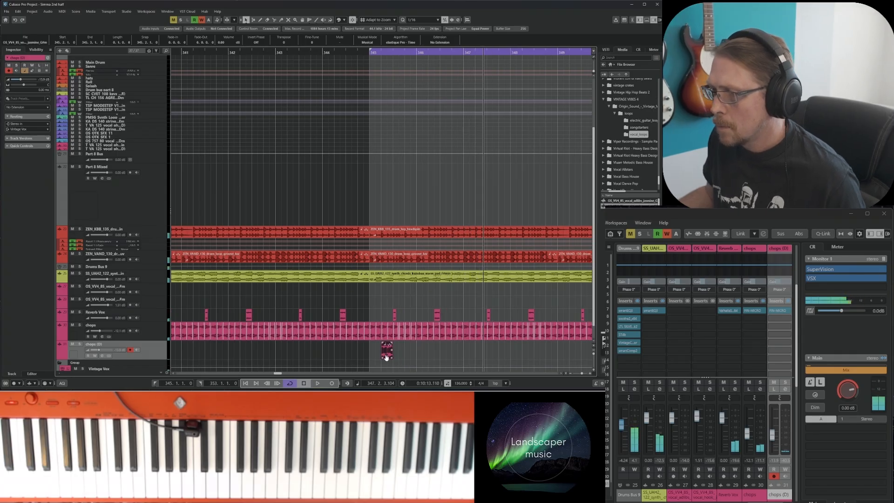
right_click(412, 351)
click(427, 352)
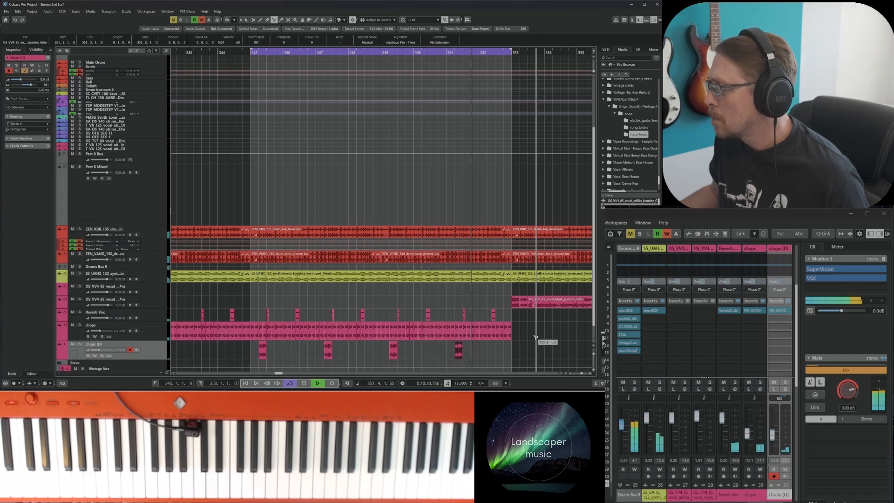
key(space)
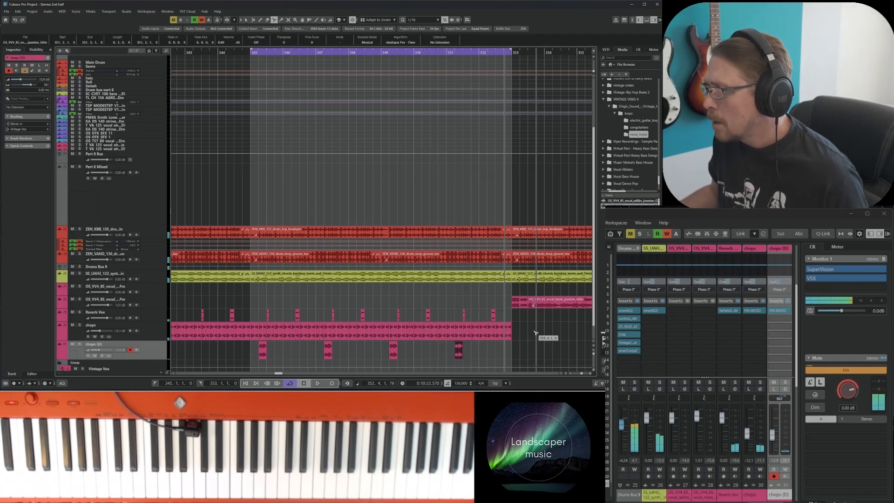
- Cut more phrases from the vocal hook clip and place them on chops (D) just before bar 349 and across bar 352
key(g)
key(g)
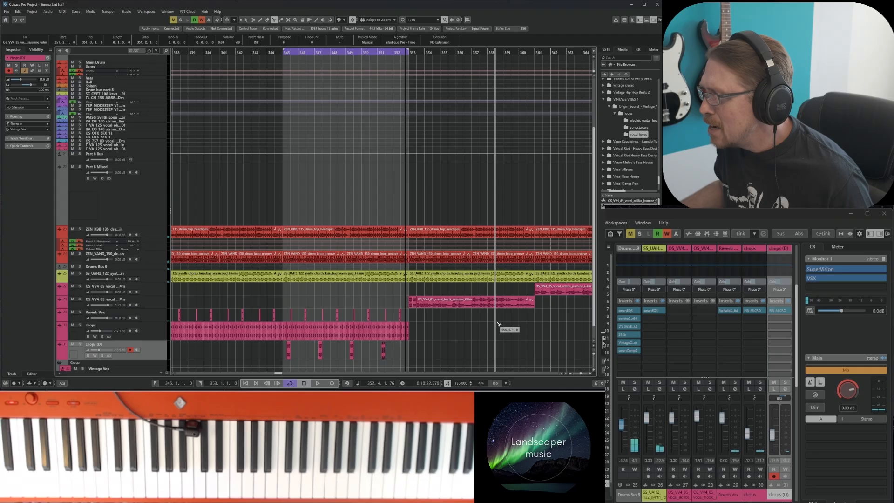
click(519, 304)
key(1)
drag(527, 305, 400, 351)
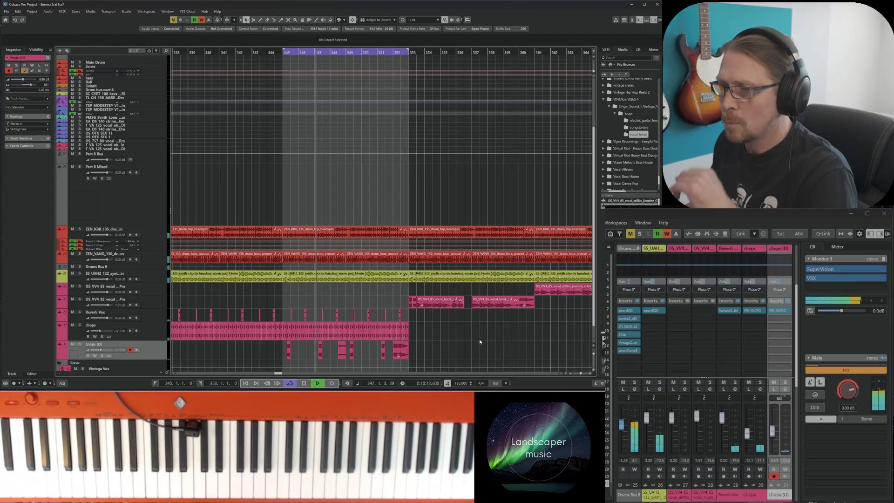
- Duplicate the vocal pattern from bars 345–353 up to bar 361 and copy the chops from bars 337–345 back to bar 329
key(g)
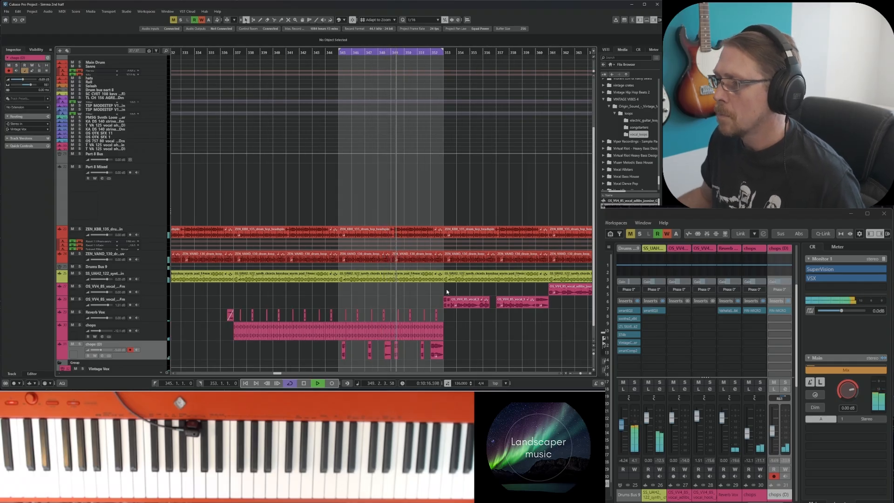
key(g)
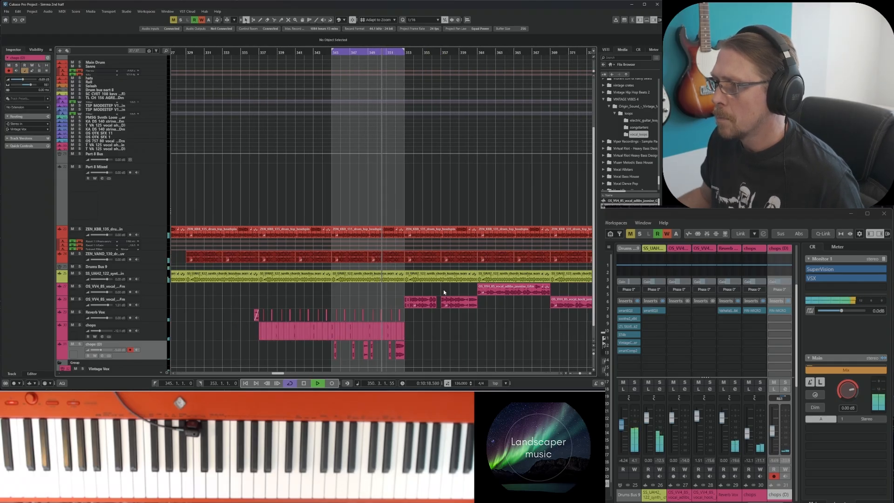
key(g)
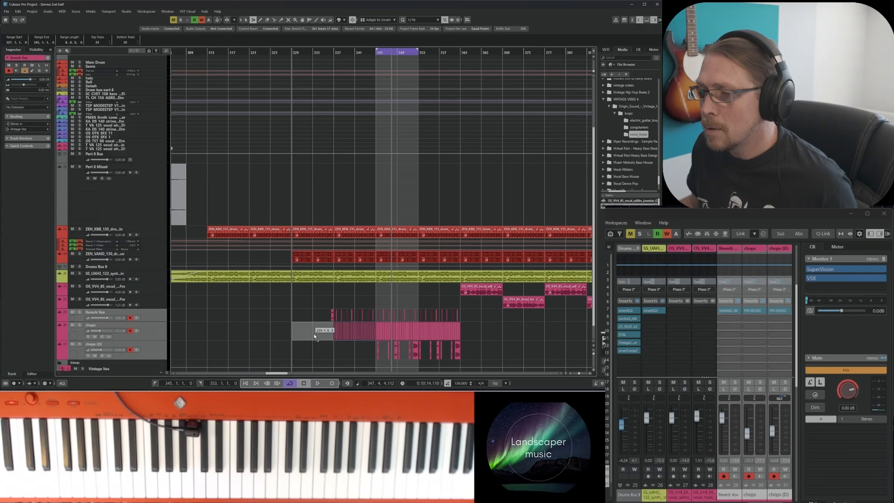
drag(314, 335, 315, 335)
click(287, 311)
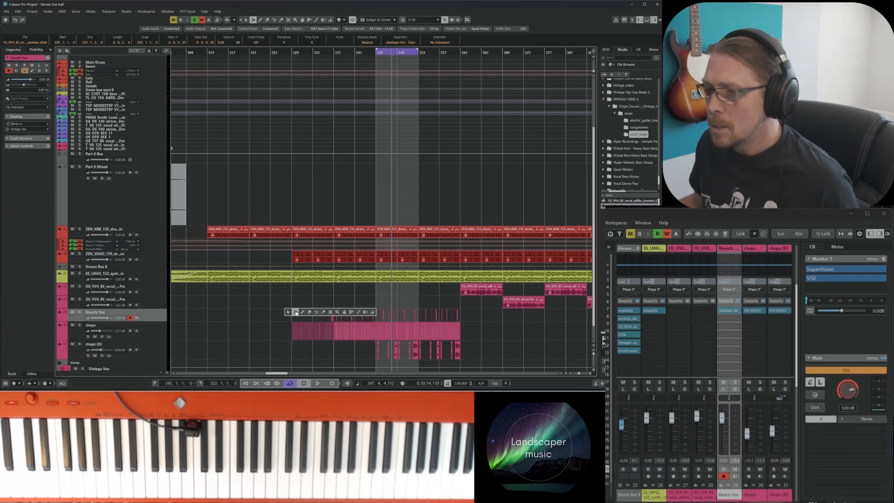
click(288, 312)
- Bounce the Reverb Vox, chops and chops (D) events into one continuous clip per track, replacing the originals
shift+click(158, 343)
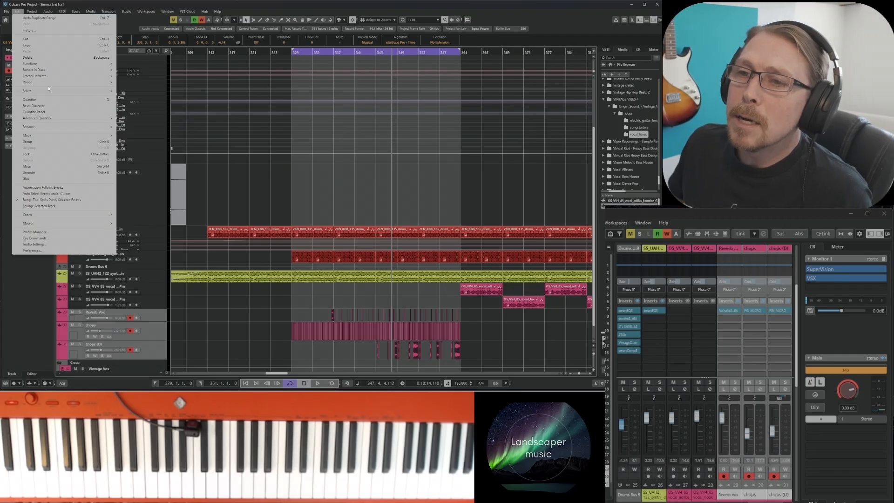
mouse_move(40, 75)
mouse_move(88, 69)
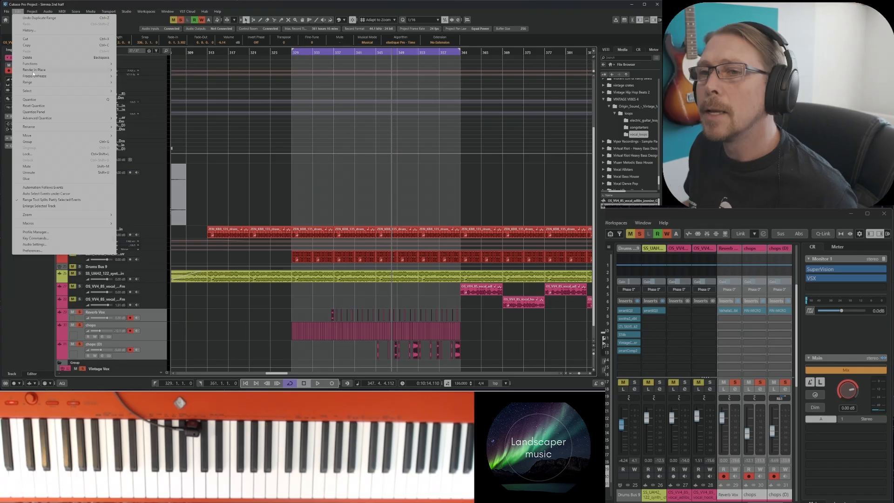
click(142, 70)
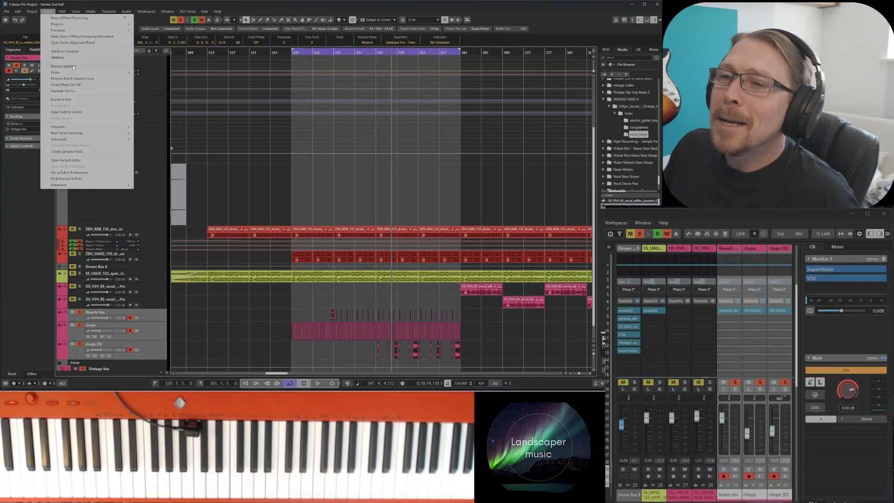
click(72, 65)
click(470, 219)
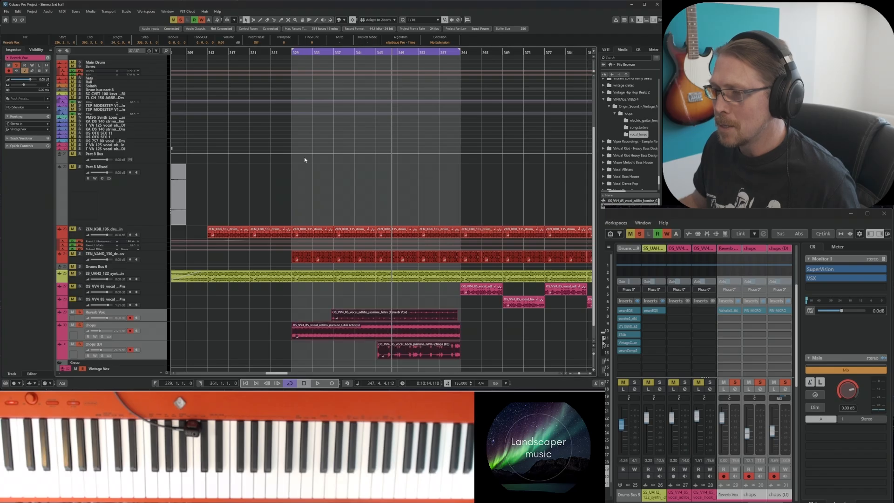
- Render the three bounced vocal clips in place with the current settings
scroll(305, 160, down, 1)
click(17, 11)
mouse_move(58, 70)
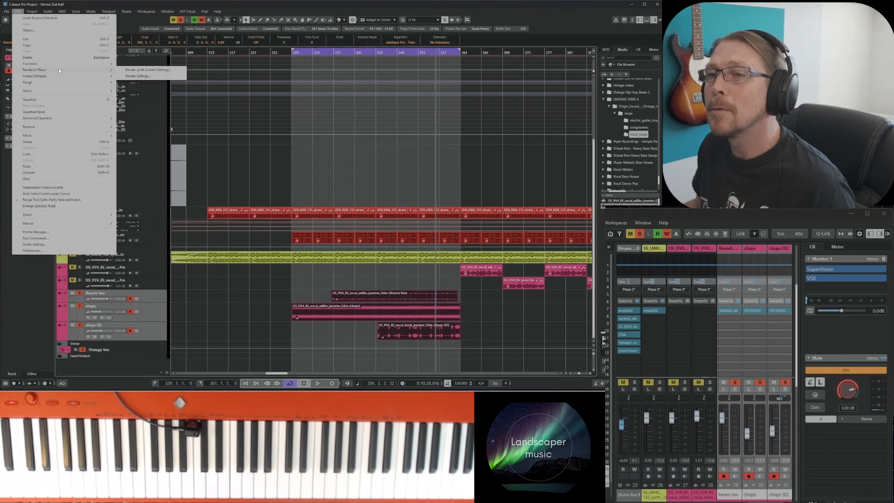
click(132, 70)
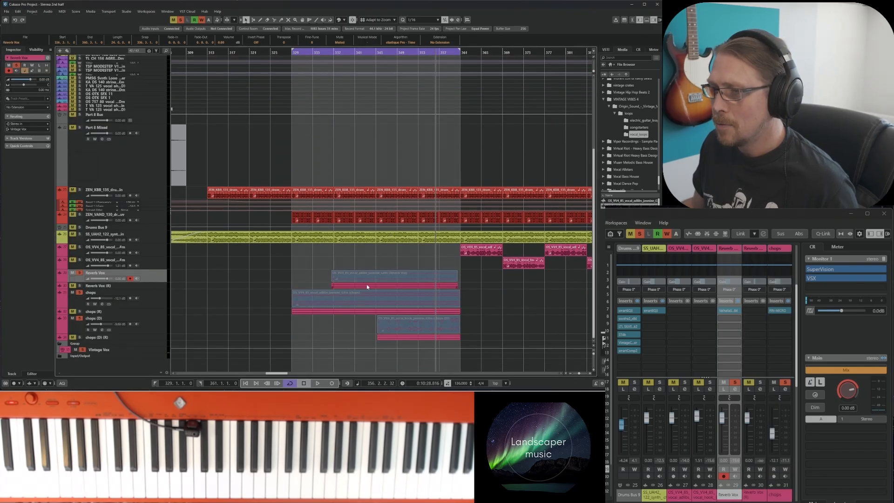
- Move the three rendered vocal tracks below the Vintage Vox group and add a stereo group named Vox Chops for them
click(145, 286)
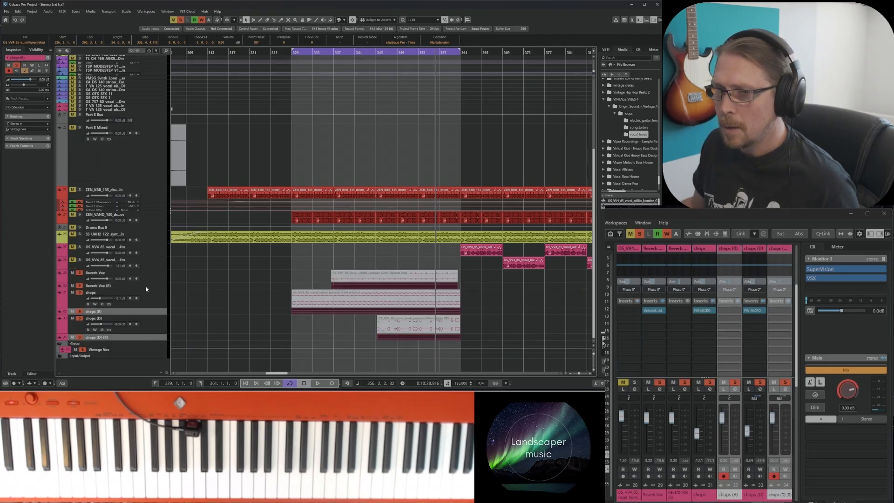
drag(145, 287, 137, 361)
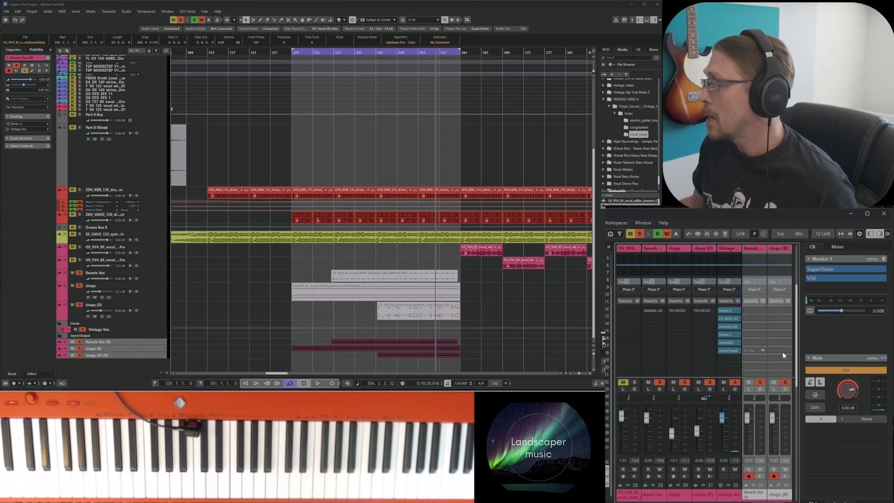
right_click(141, 355)
right_click(140, 357)
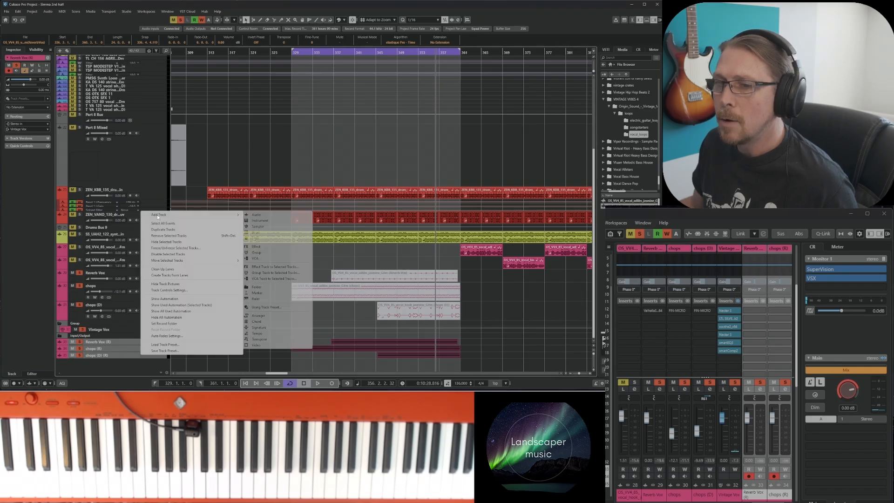
mouse_move(158, 214)
click(270, 245)
text(Vox Chops)
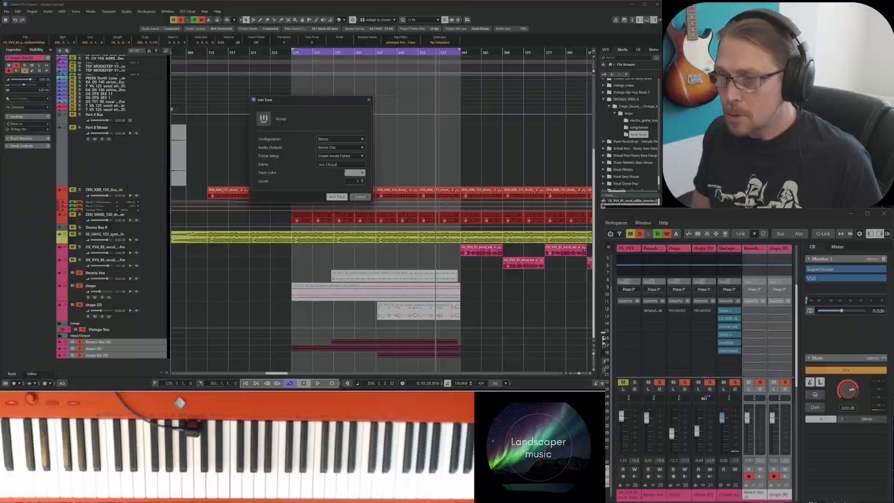
key(Return)
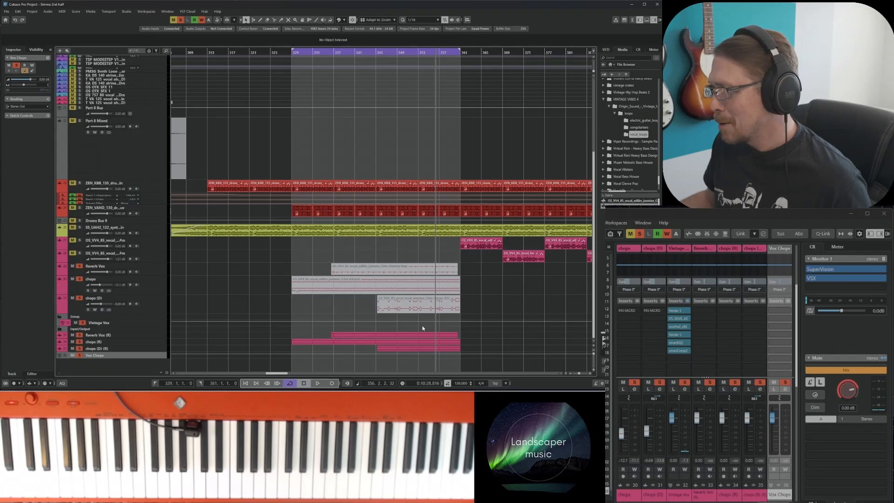
- Insert OneKnob Filter on the Vox Chops group and audition it with bars 353 to 361 looped
ctrl+click(418, 55)
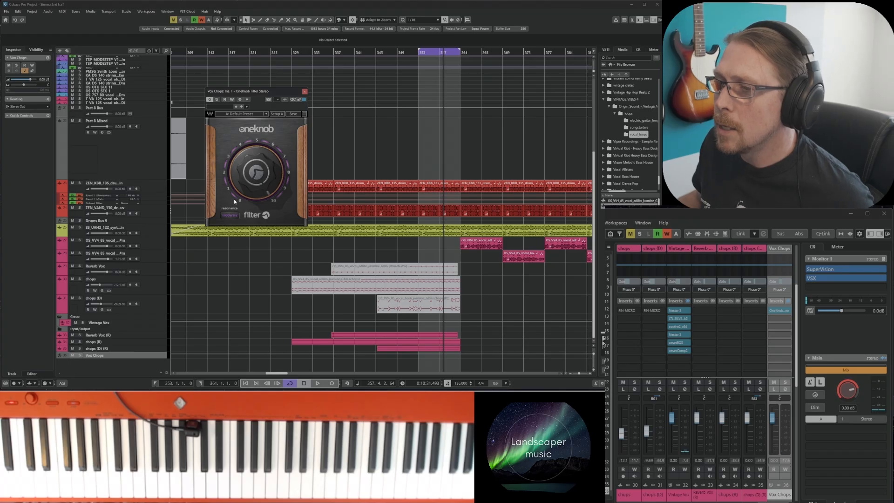
key(space)
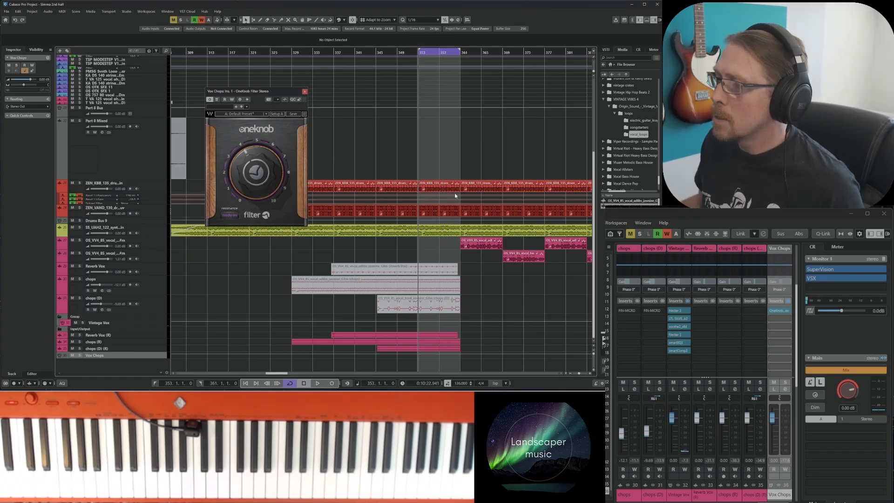
- Duplicate bars 353 to 361 of the three rendered vocal tracks onto bars 361 to 369
right_click(480, 341)
click(488, 340)
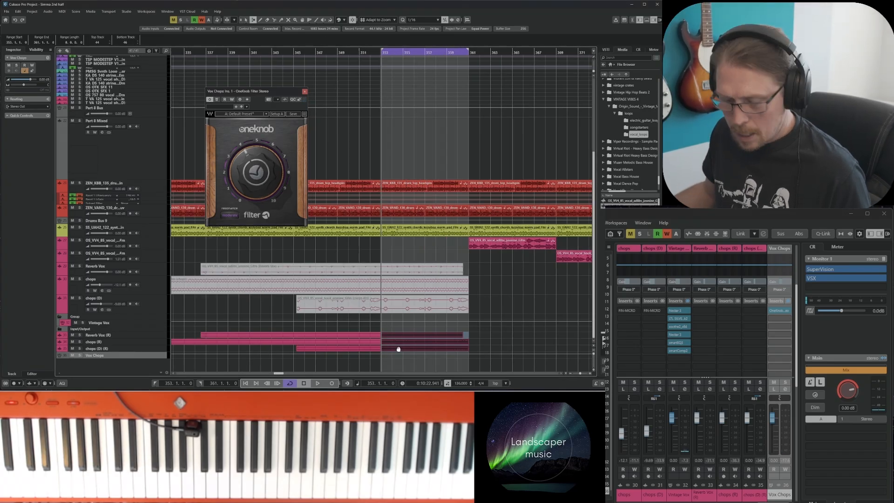
key(ctrl+d)
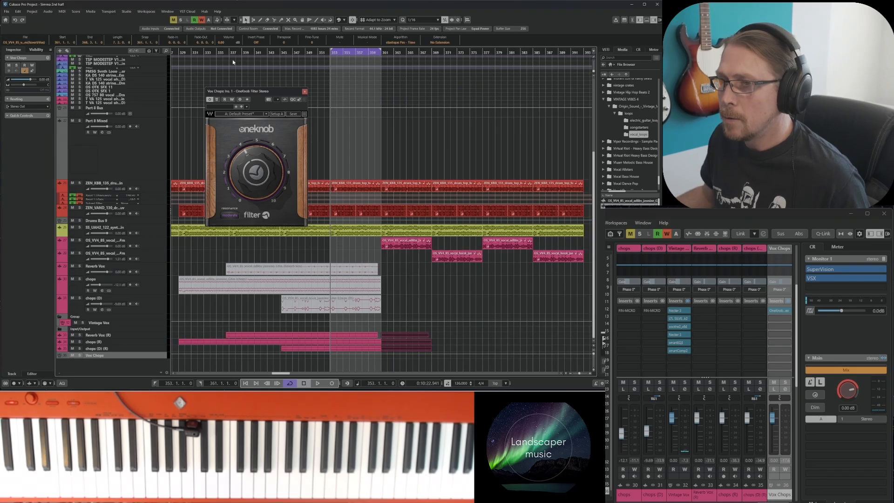
- Record OneKnob Filter automation on Vox Chops from bar 329, gradually opening the filter from 2.8 up to bar 353
click(178, 54)
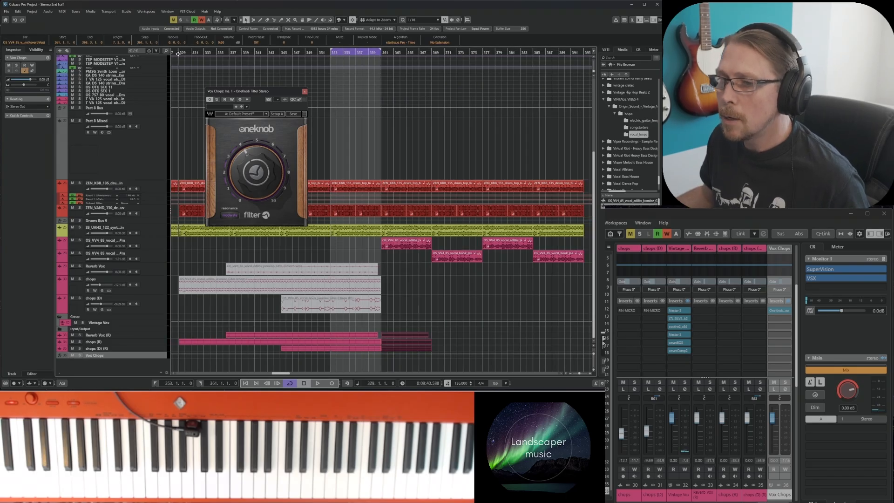
click(224, 100)
key(space)
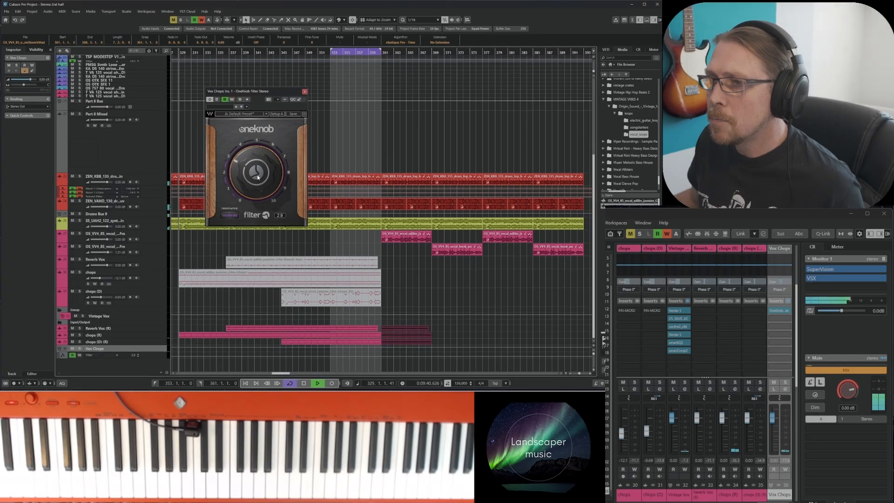
click(232, 99)
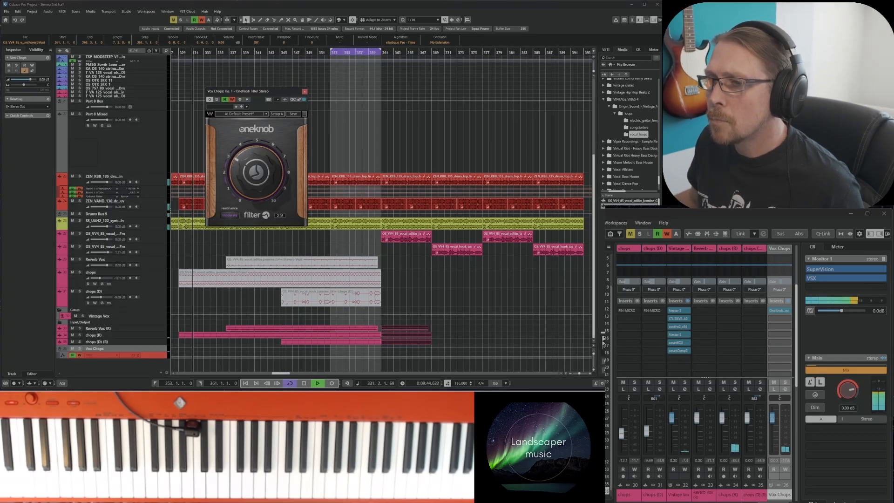
drag(256, 173, 256, 166)
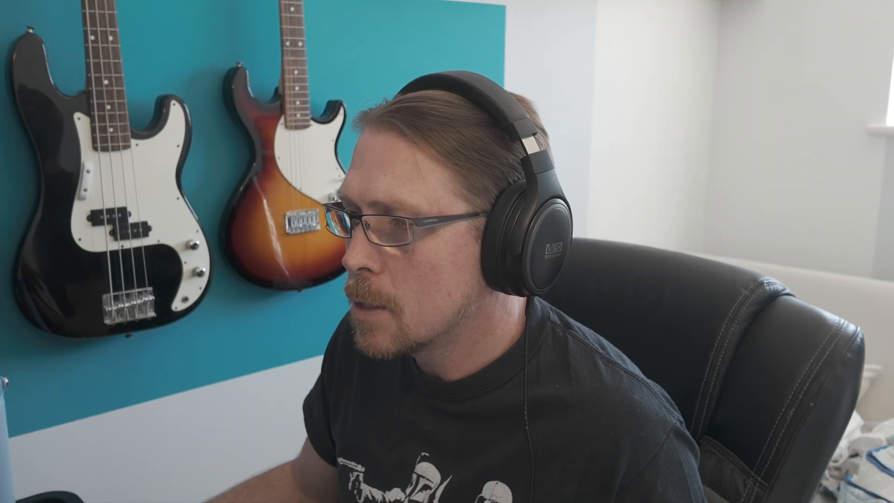
- Move the rendered vocal chops and their filter automation back from bar 329 to 321, and fill bars 353 to 361 with the final eight-bar section
drag(399, 329, 321, 341)
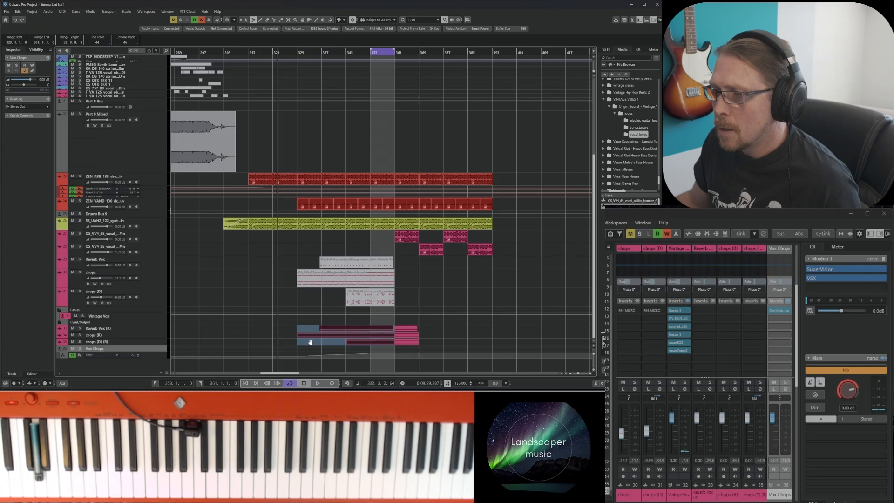
click(310, 341)
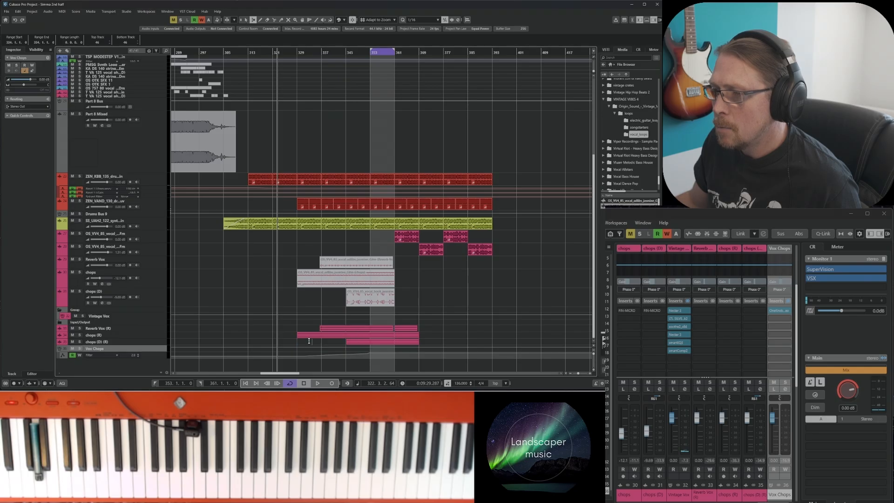
drag(391, 351, 280, 333)
click(417, 336)
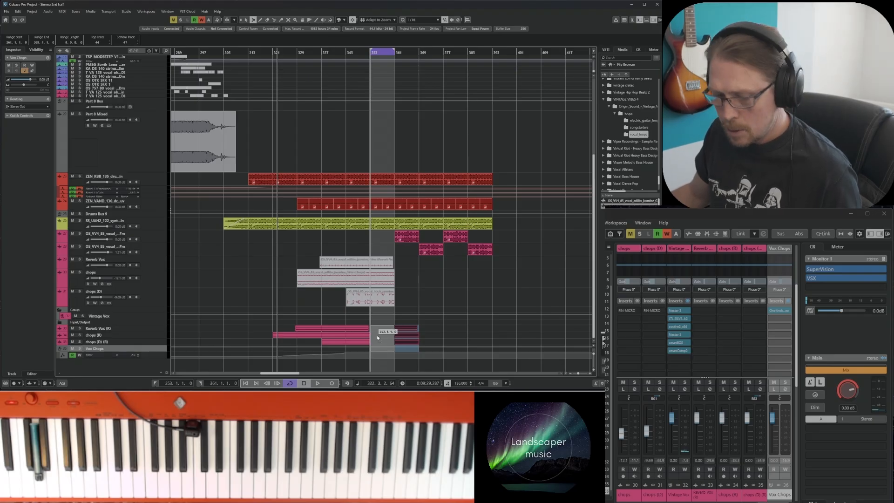
key(1)
click(410, 240)
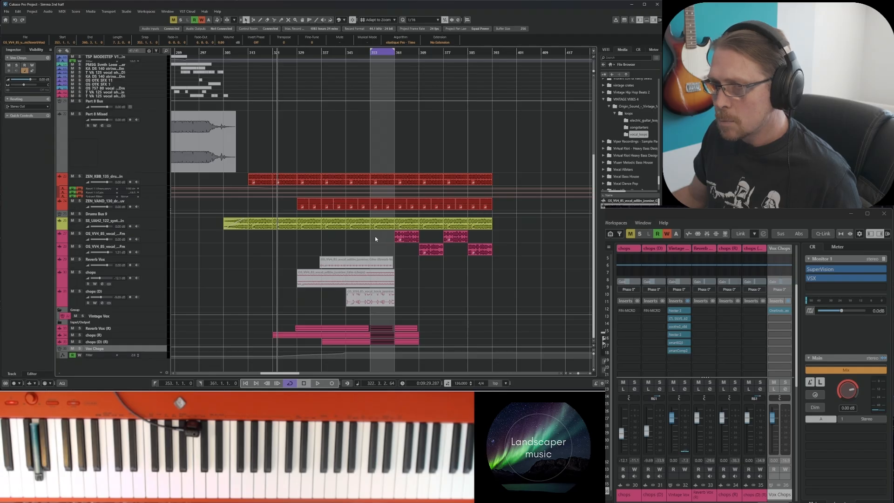
- Shrink the three original vocal tracks and extend the rendered vocal chops up to bar 393
click(149, 268)
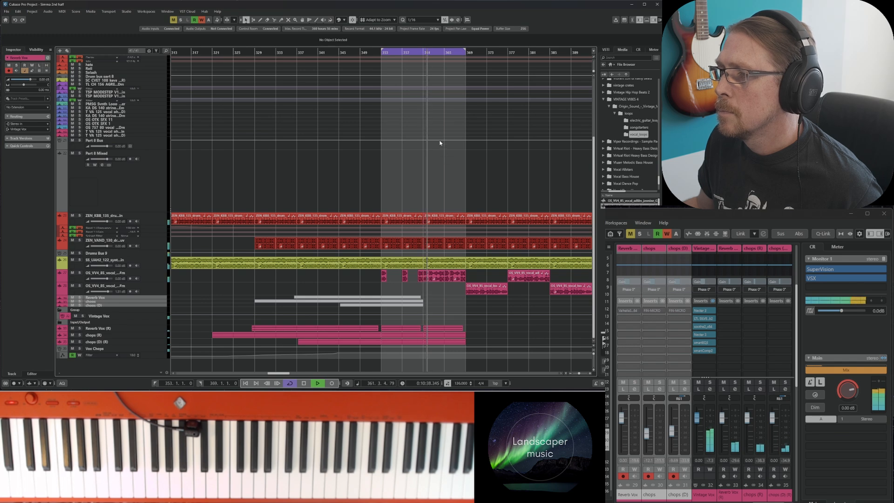
ctrl+click(423, 53)
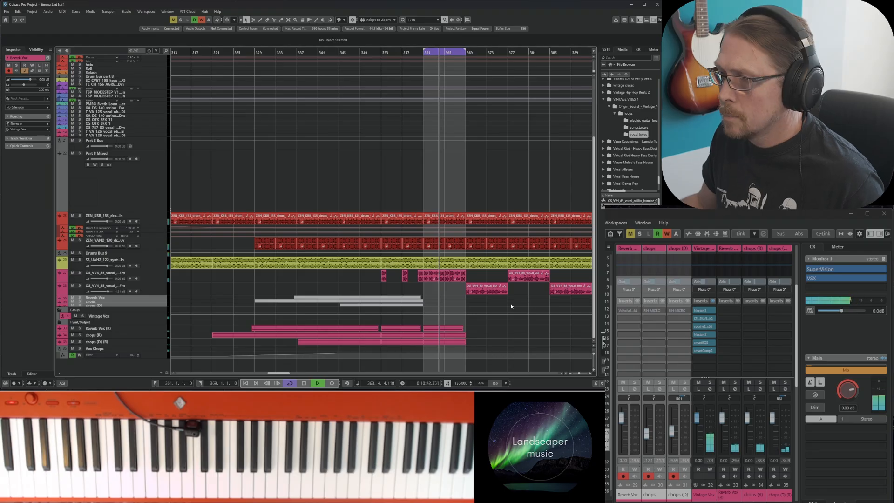
key(h)
right_click(465, 334)
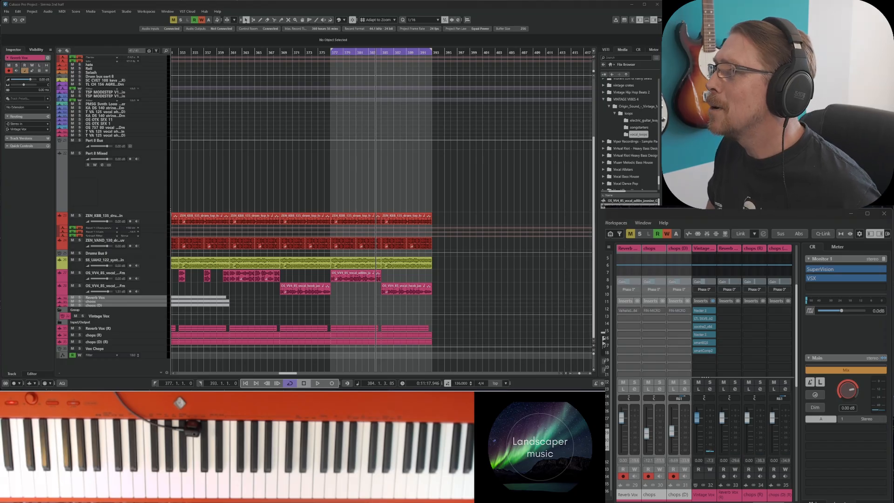
- Add a guitar stack loop from the Senegal Afrobeat pack at bar 377 and move its track to the end of the track list
click(603, 100)
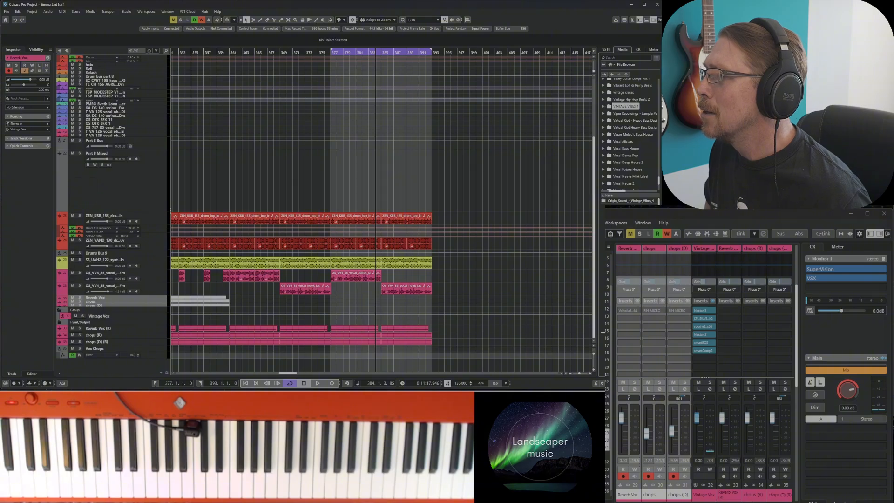
drag(657, 181, 657, 168)
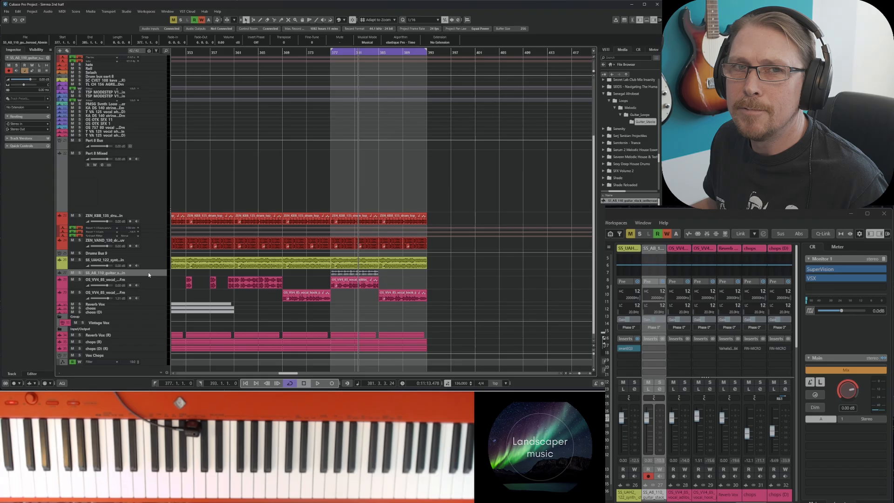
right_click(149, 274)
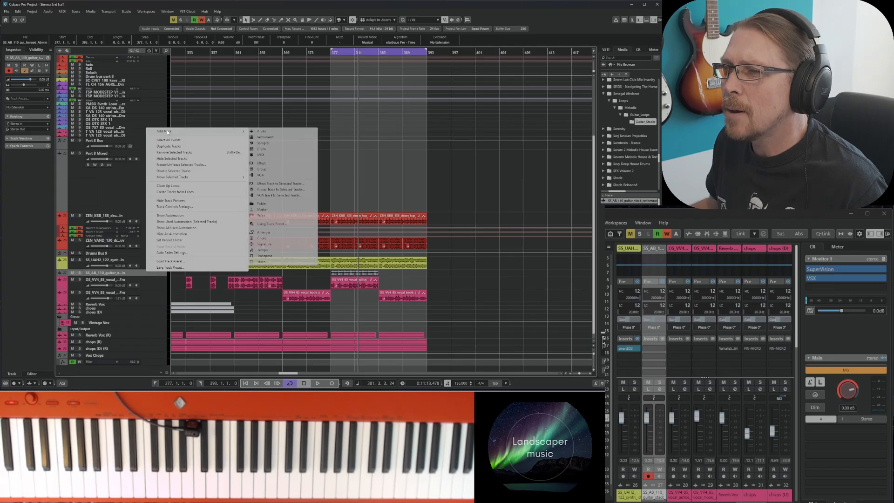
click(495, 275)
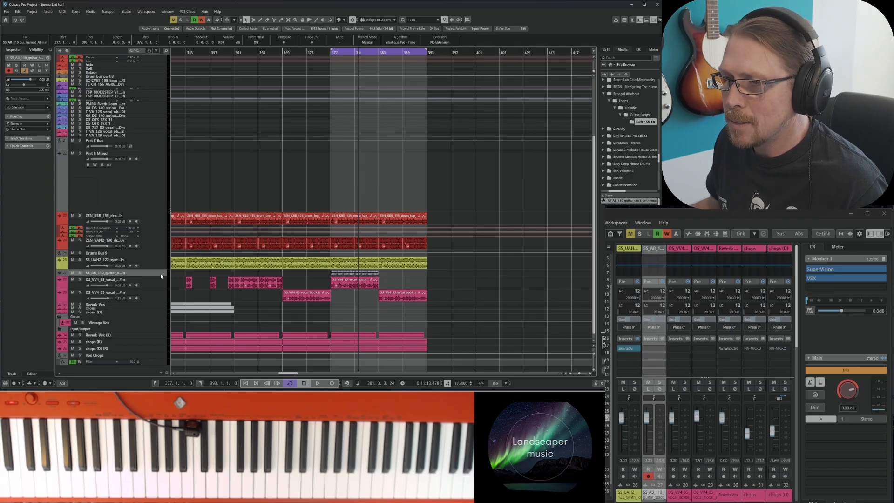
drag(160, 273, 154, 362)
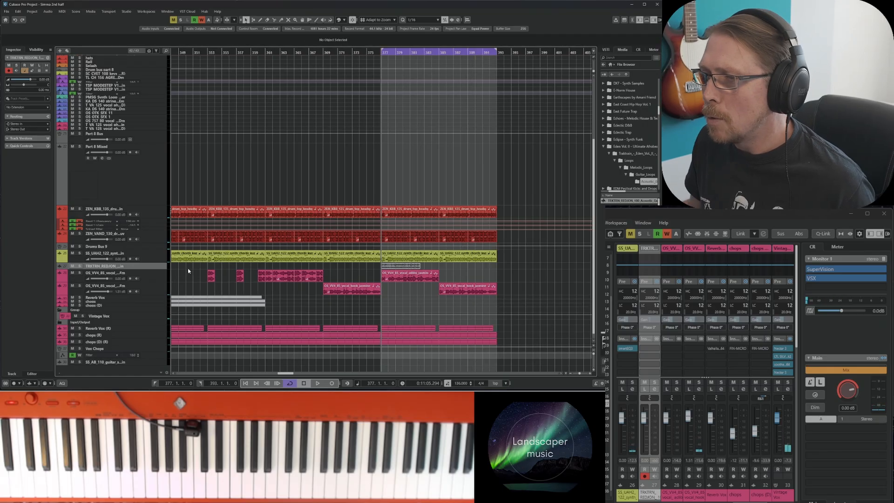
- Enlarge the acoustic guitar track and place copies of its loop at bars 385 and 393
drag(145, 268, 150, 289)
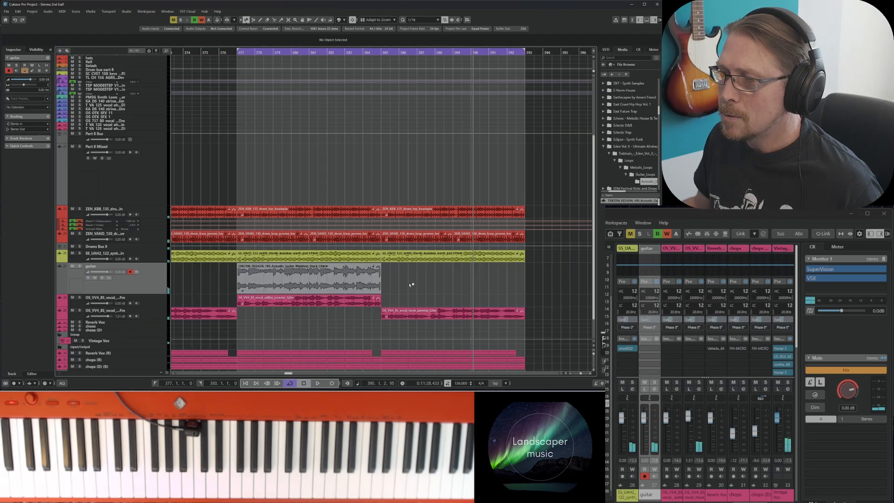
key(ctrl+z)
drag(266, 278, 525, 292)
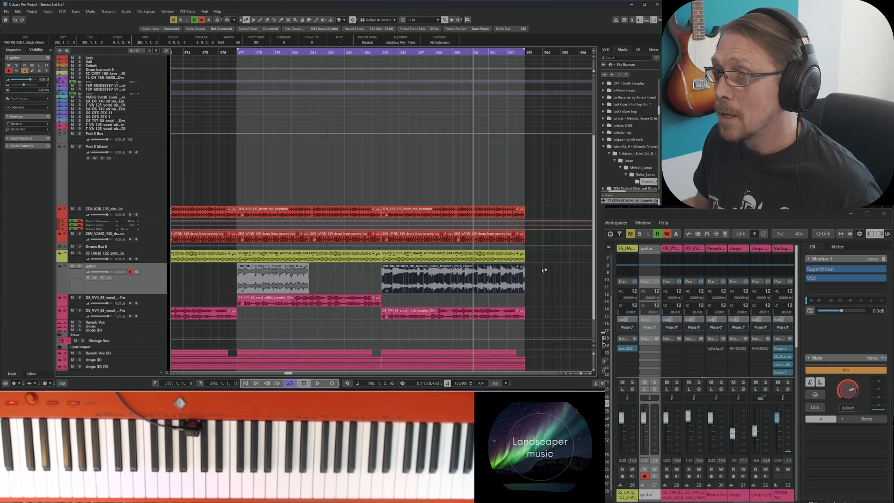
click(262, 191)
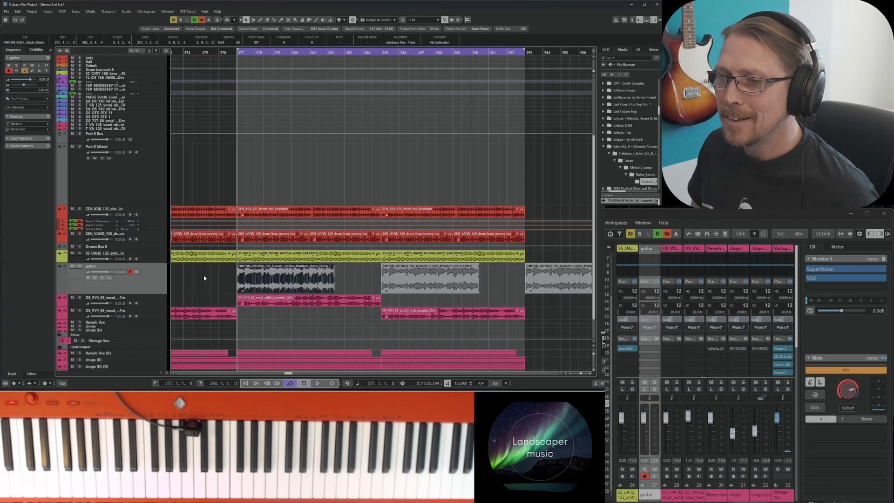
- Duplicate the guitar track, leaving the bar 377 loop on the original and the bar 385 and 393 loops on the duplicate
right_click(148, 279)
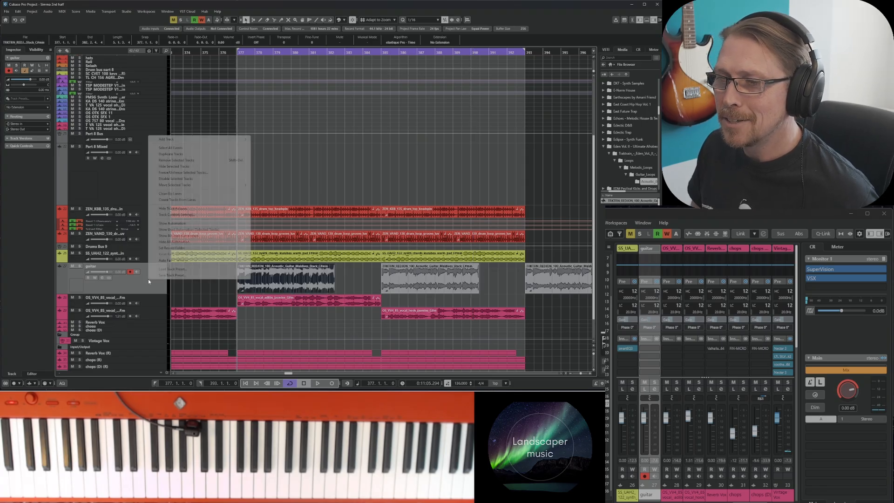
click(170, 154)
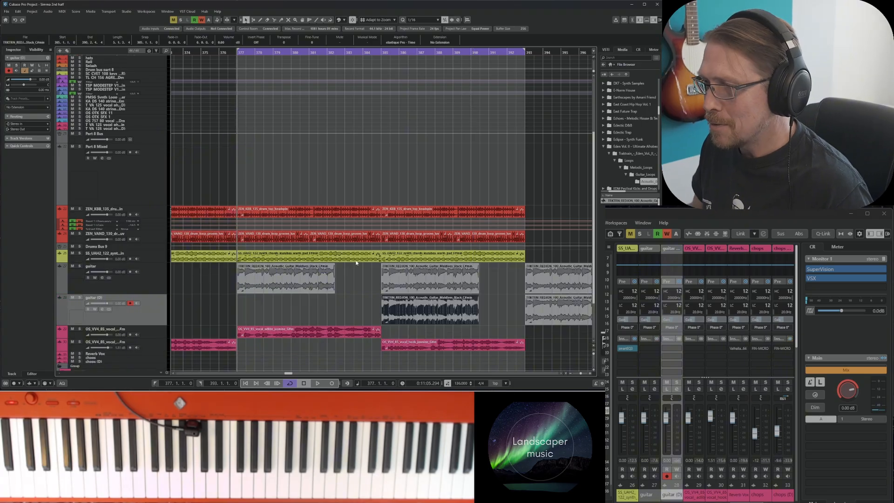
drag(356, 303, 549, 310)
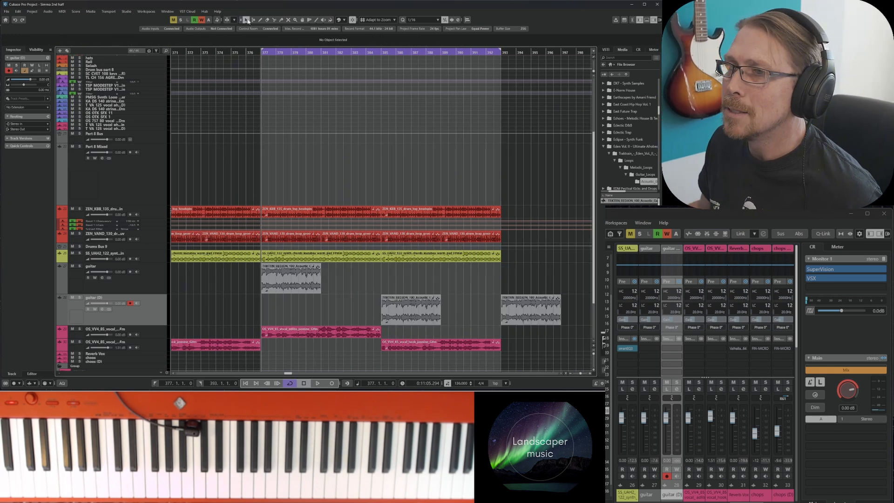
- Set sizing to apply time stretch and stretch the guitar (D) loop at bar 385 to end at bar 393
click(248, 21)
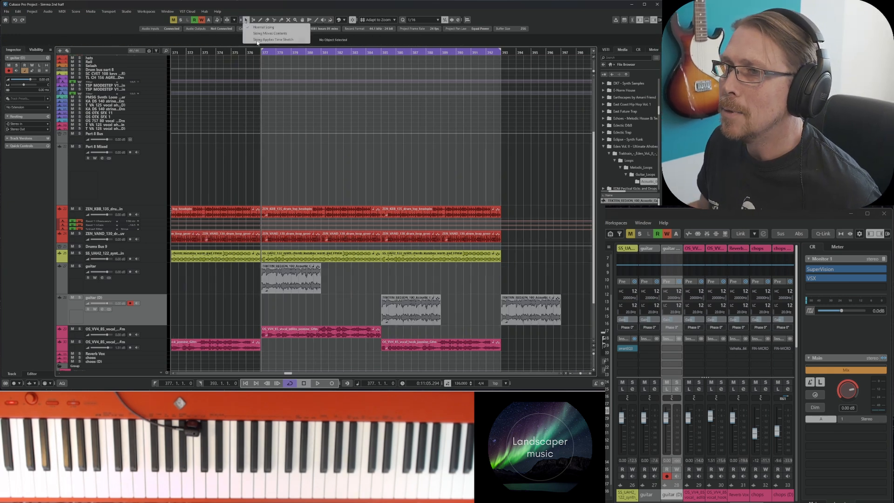
click(256, 40)
drag(446, 317, 502, 317)
scroll(385, 307, up, 1)
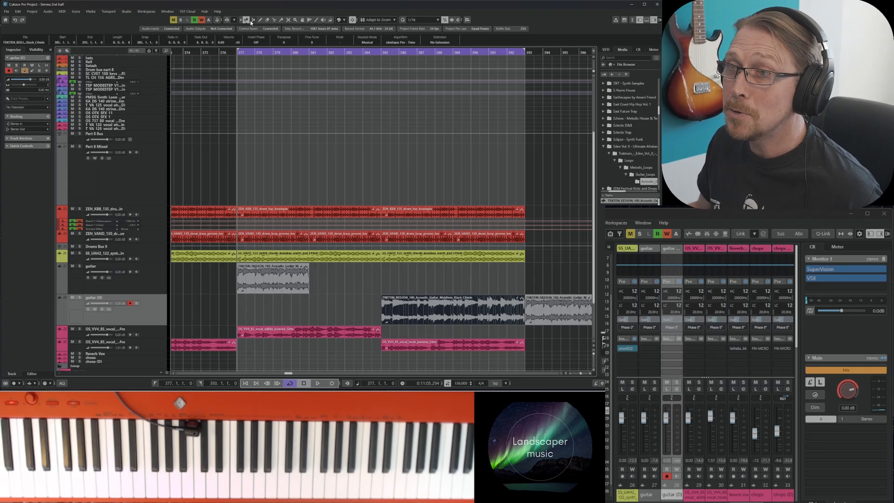
- Audition the guitar loop from bar 377 and split the loops on guitar and guitar (D) into shorter pieces
key(space)
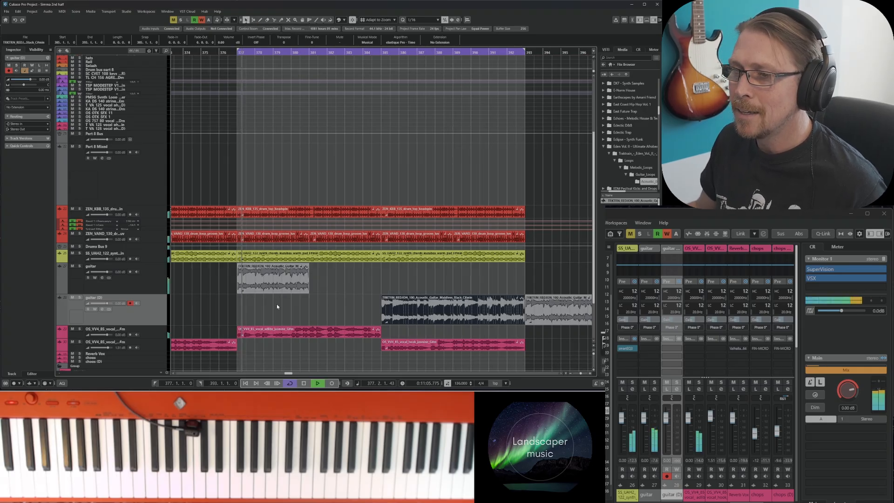
right_click(335, 281)
key(space)
click(362, 282)
key(h)
key(h)
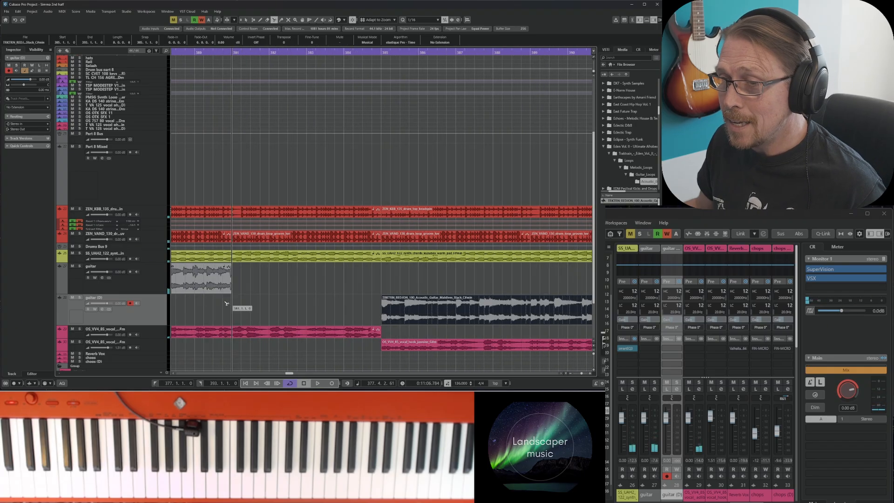
key(g)
key(h)
key(h)
key(h)
- Arrange the guitar pieces across both guitar tracks within bars 377 to 381 and route them to a Guitars group
key(1)
click(429, 307)
key(h)
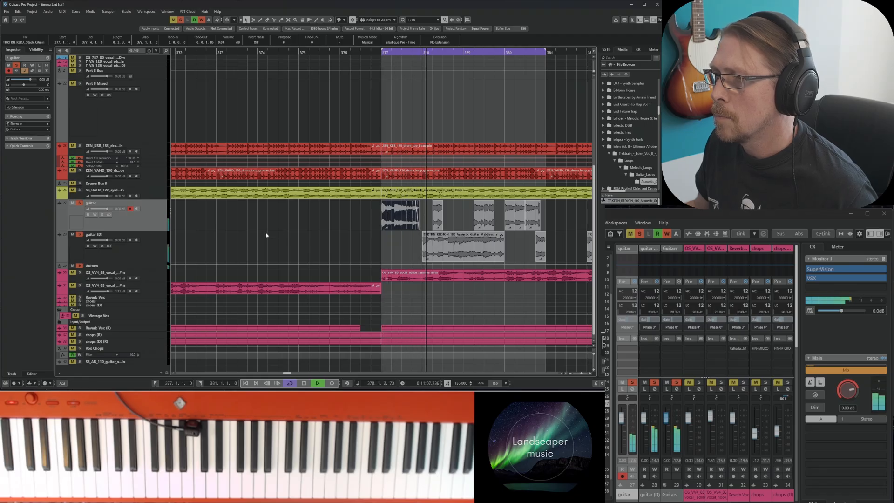
- Audition the looped guitar chops and extend the start of the long guitar (D) piece slightly further before bar 378
key(g)
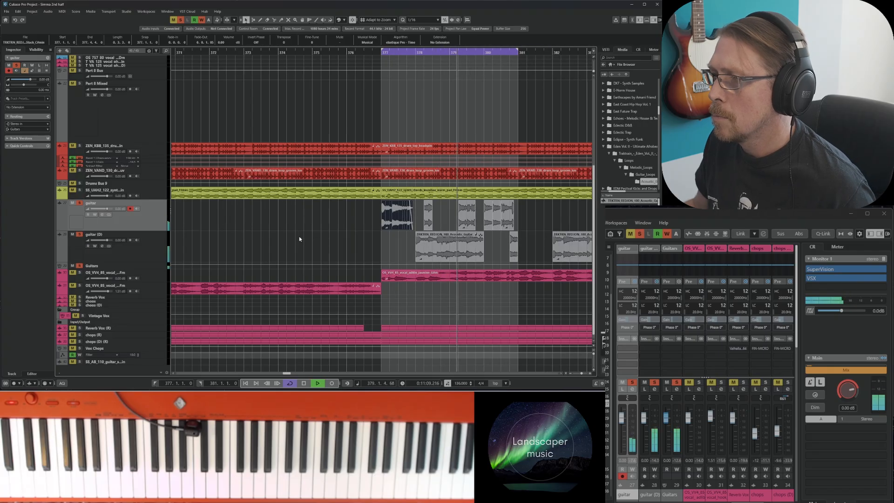
key(h)
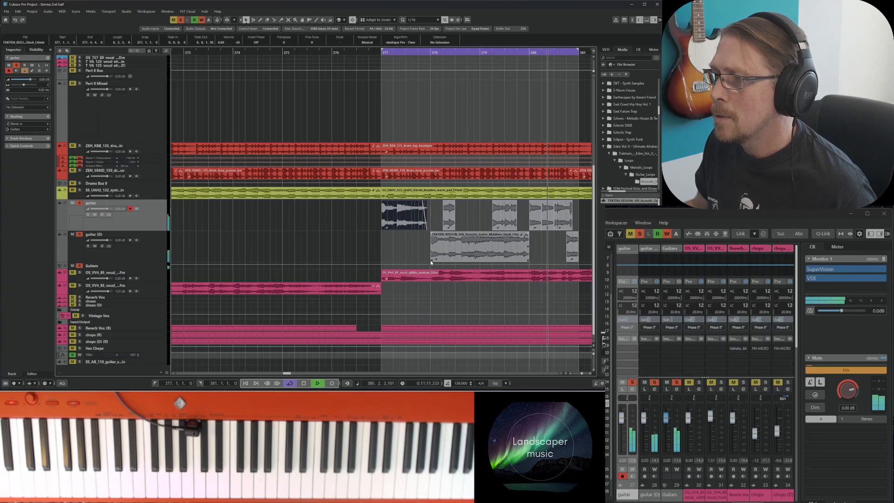
drag(431, 260, 428, 262)
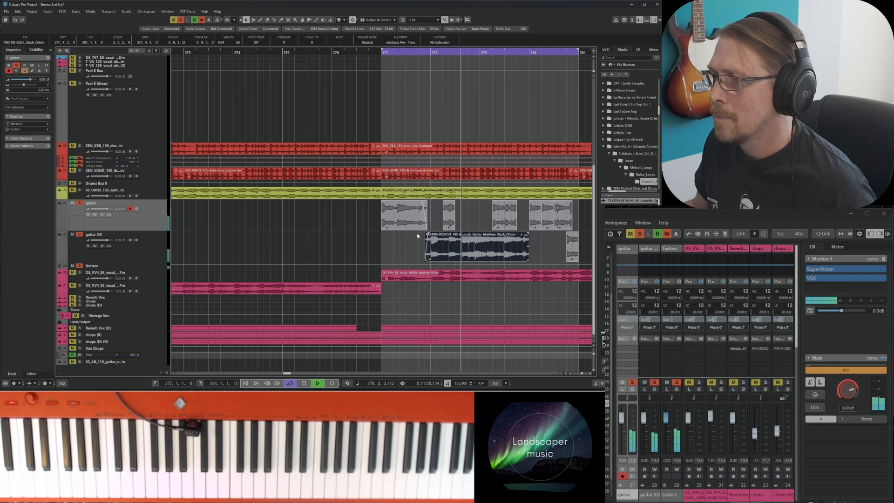
click(390, 250)
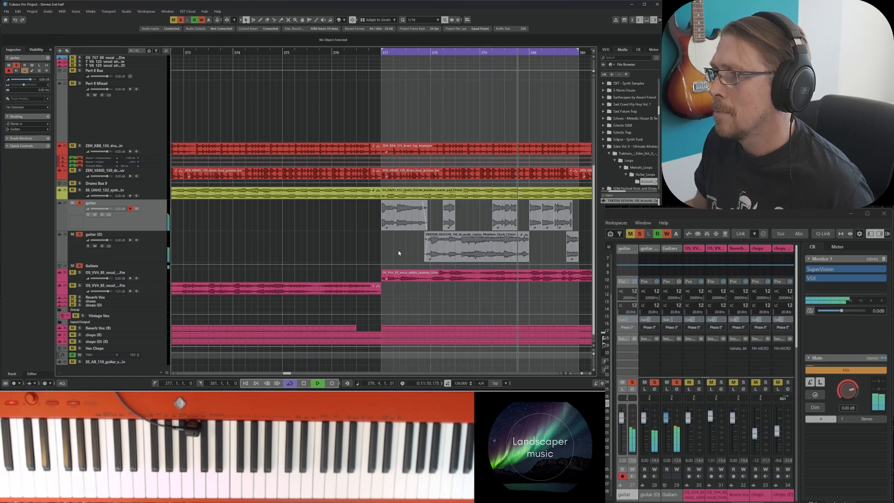
- Move the leftover guitar pieces after bar 381 back to bar 369 and select them on both tracks
key(g)
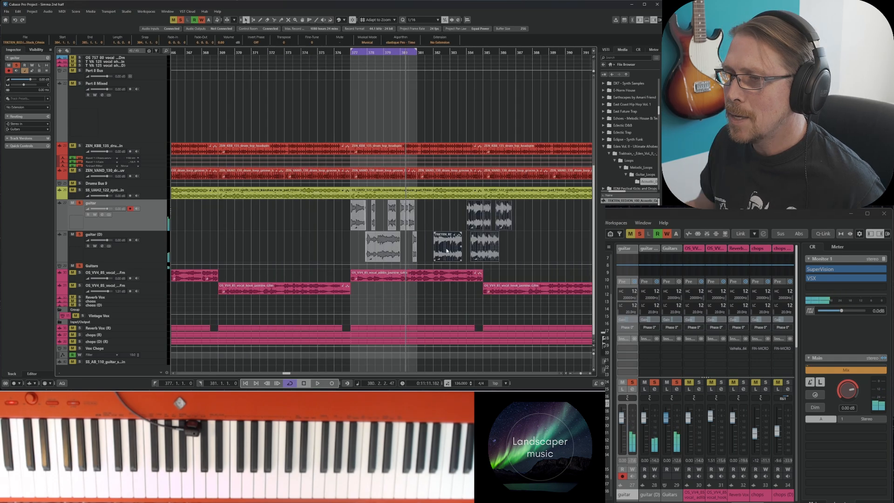
drag(450, 246, 237, 251)
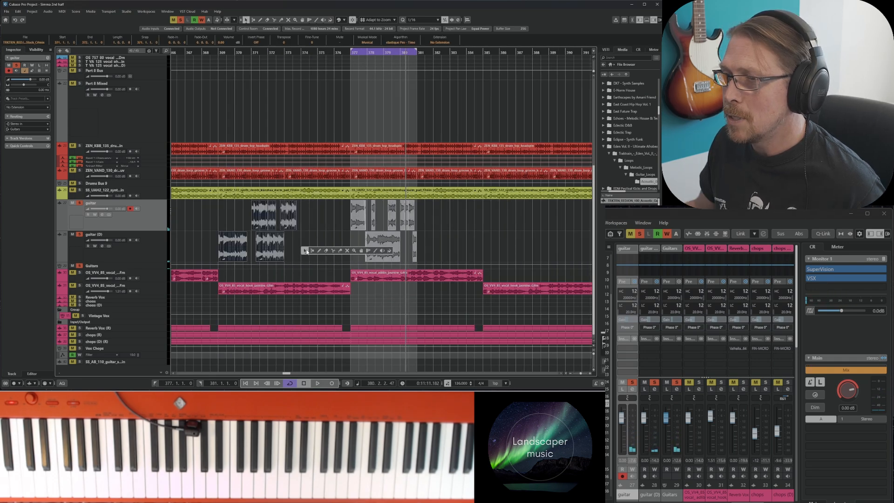
drag(321, 218, 220, 257)
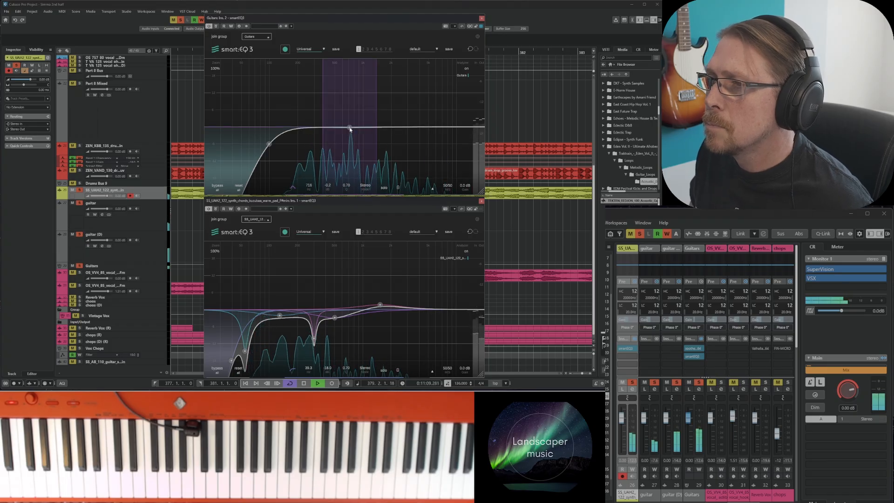
- Shape the Guitars group in smart:EQ 3 with a broad cut near 1 kHz, a higher band and a narrow cut around 500 Hz
mouse_move(350, 130)
mouse_down()
mouse_move(347, 136)
mouse_move(364, 138)
mouse_up()
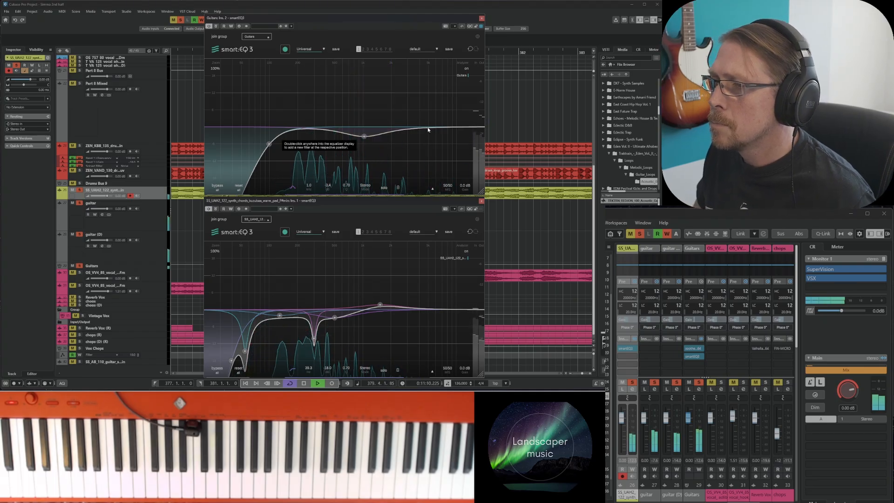
double_click(410, 129)
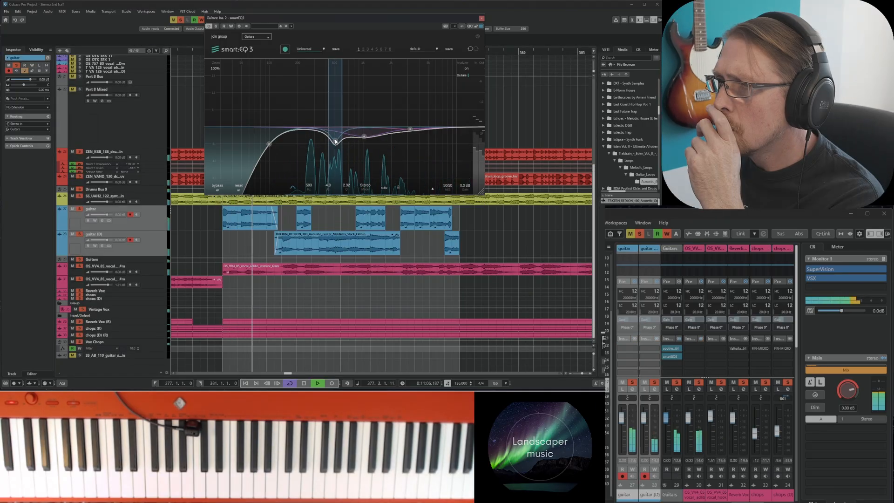
drag(335, 141, 335, 141)
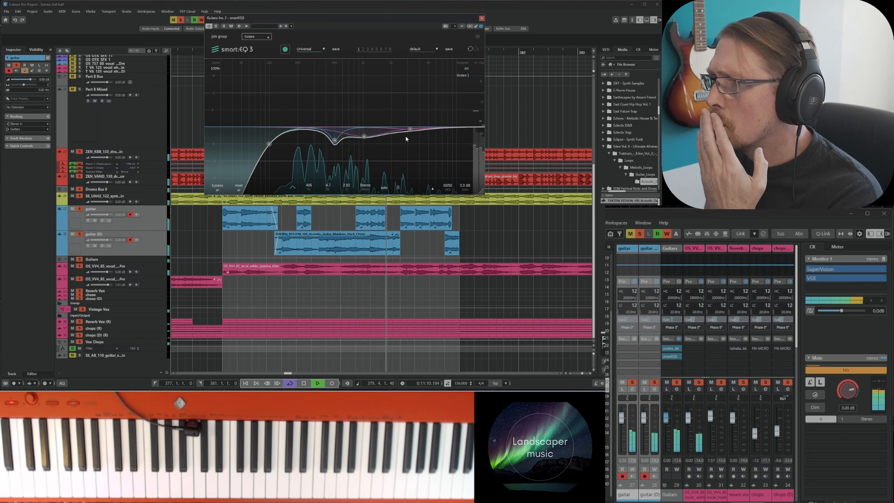